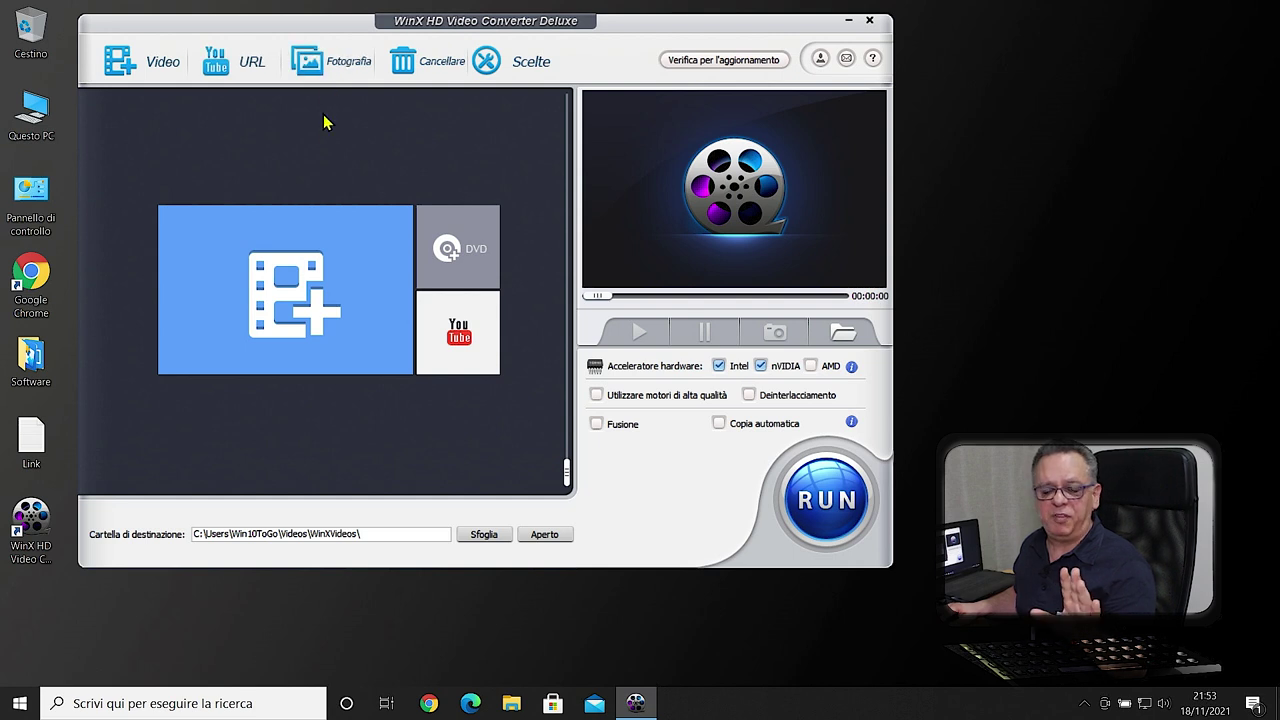
Switch to File Explorer, play the Lemon - 82602 clip from the Video folder, and close the player and the folder window.
click(511, 705)
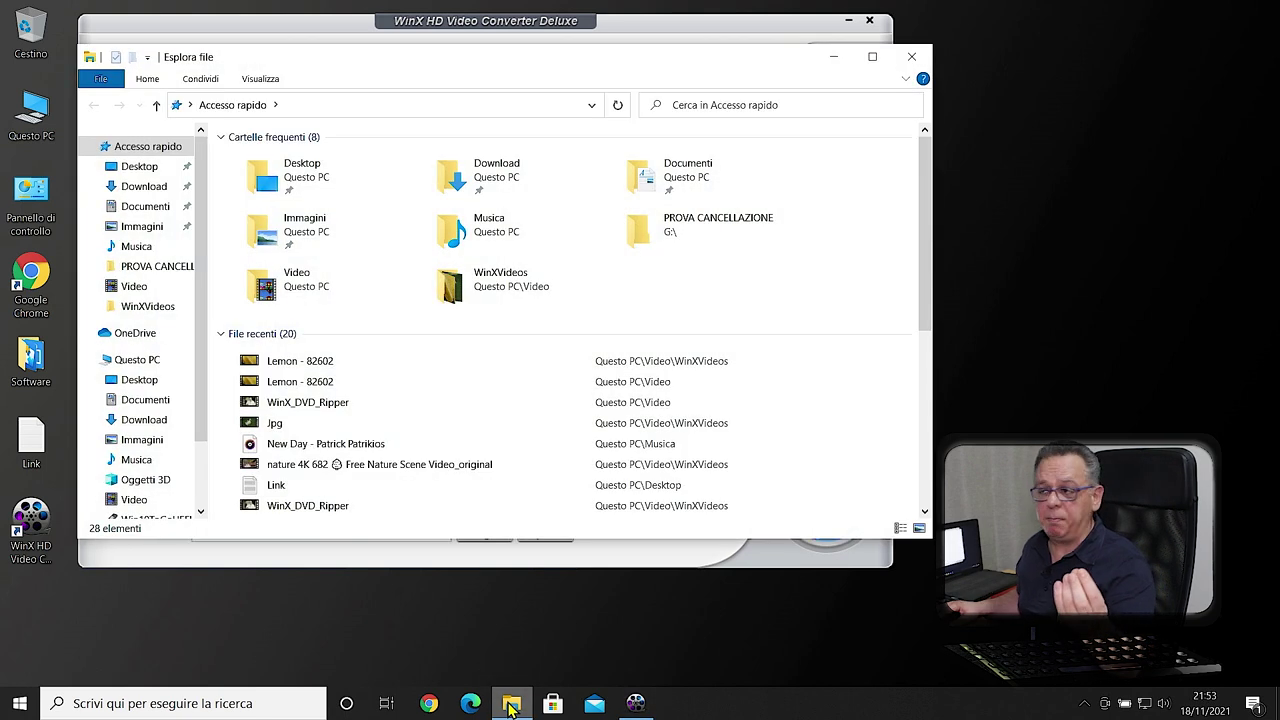
click(134, 290)
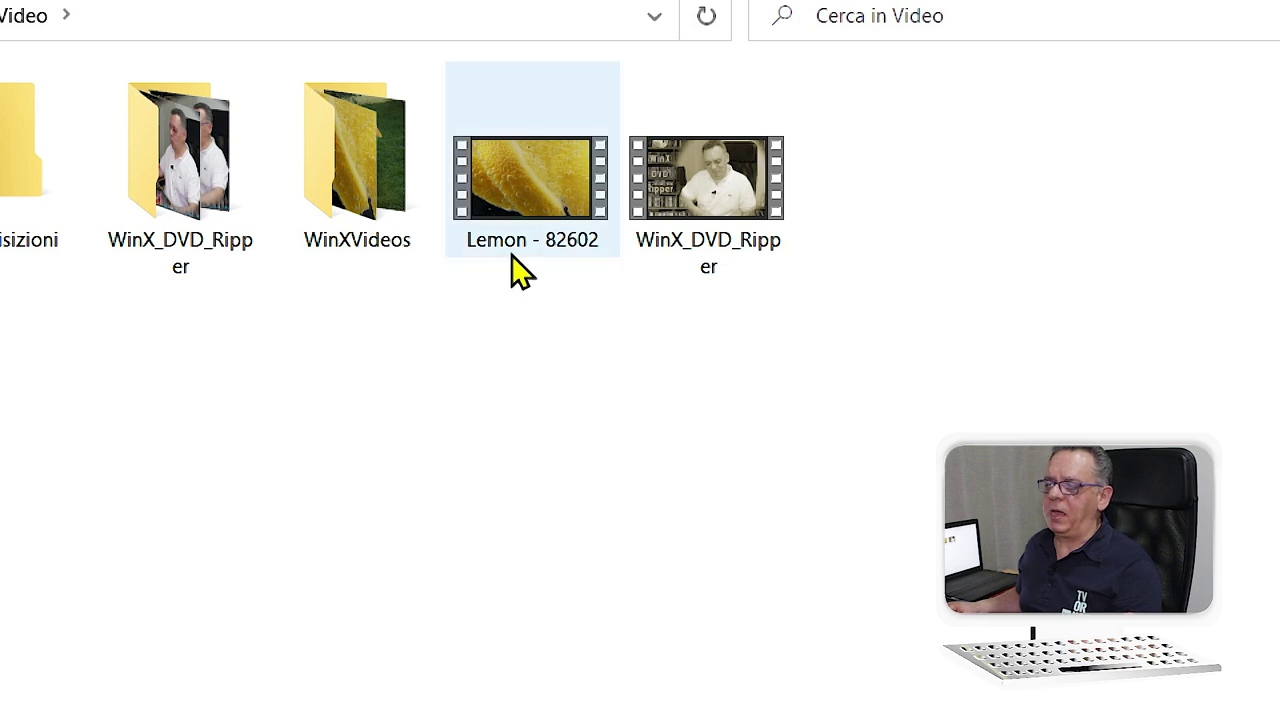
mouse_move(525, 236)
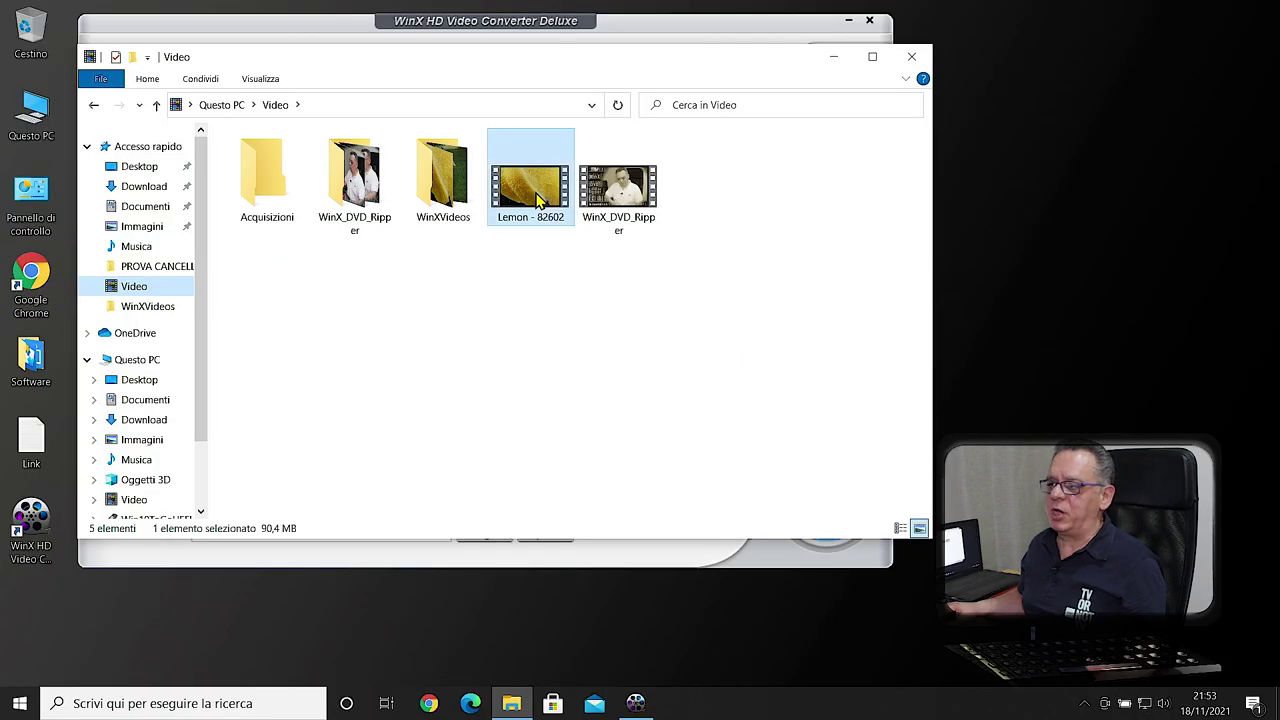
double_click(538, 200)
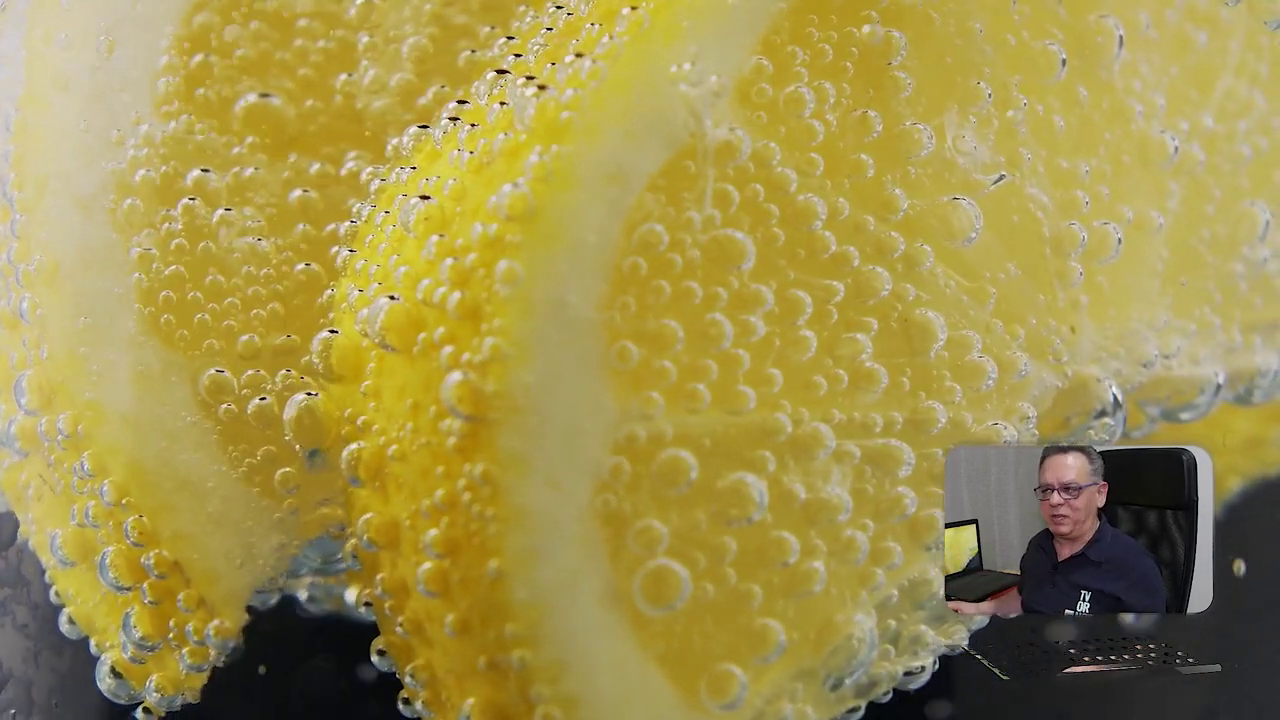
mouse_move(592, 175)
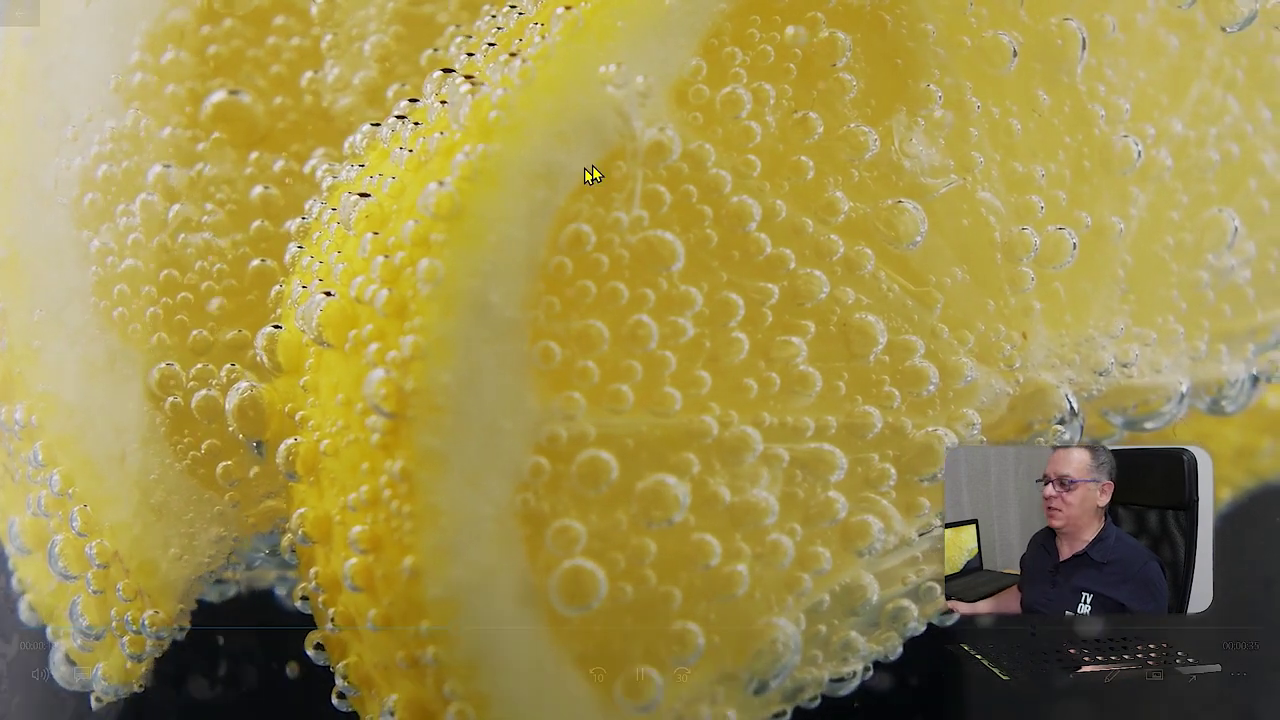
click(1258, 12)
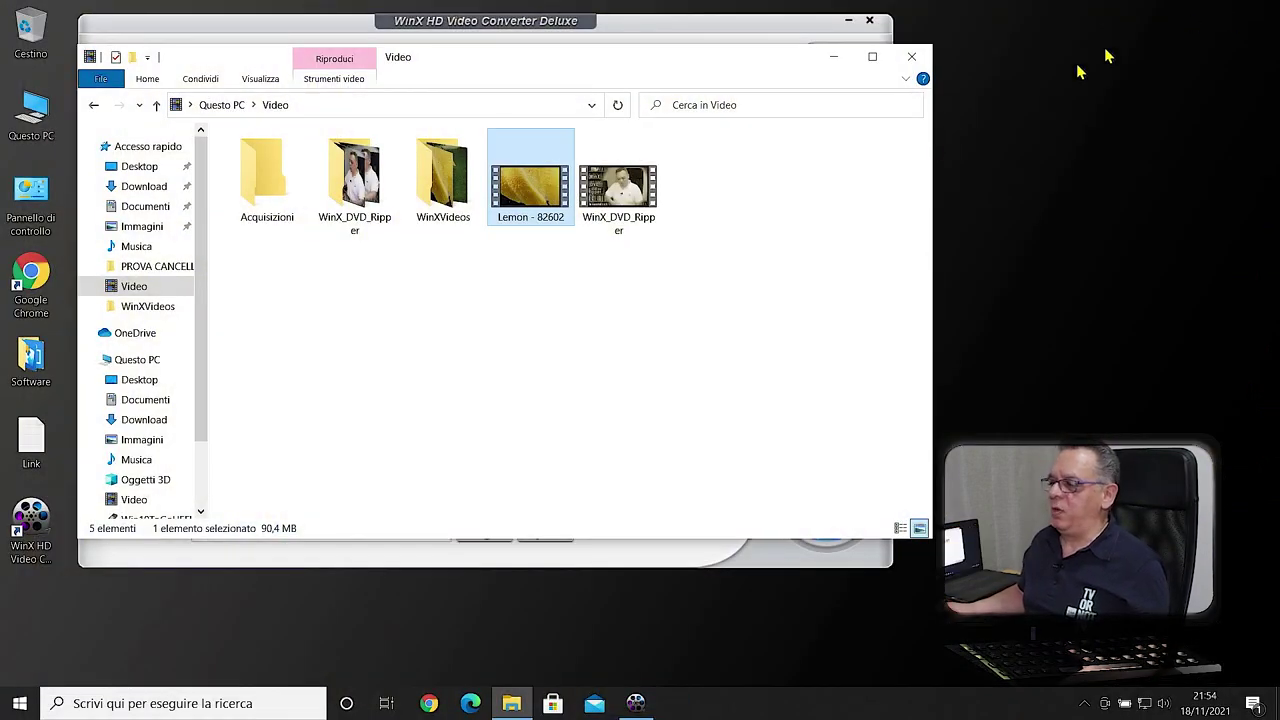
click(911, 57)
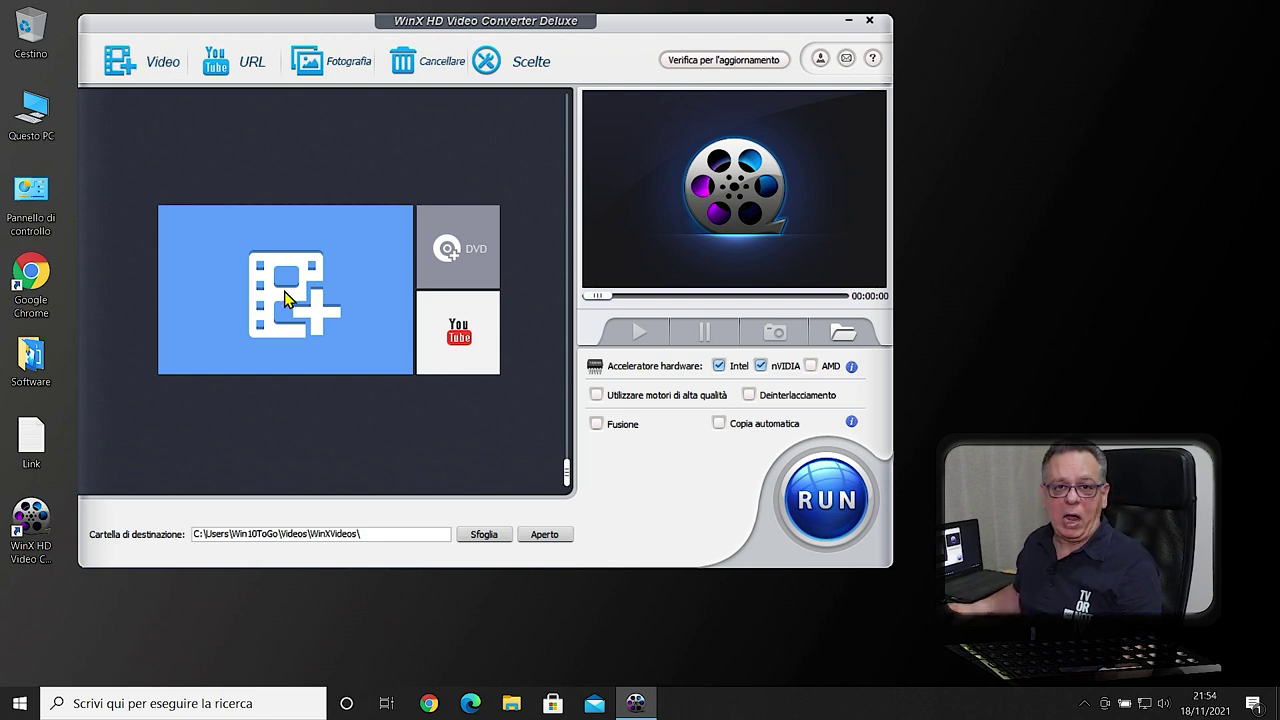
Load the Lemon - 82602 video from the Video folder into the converter.
click(143, 64)
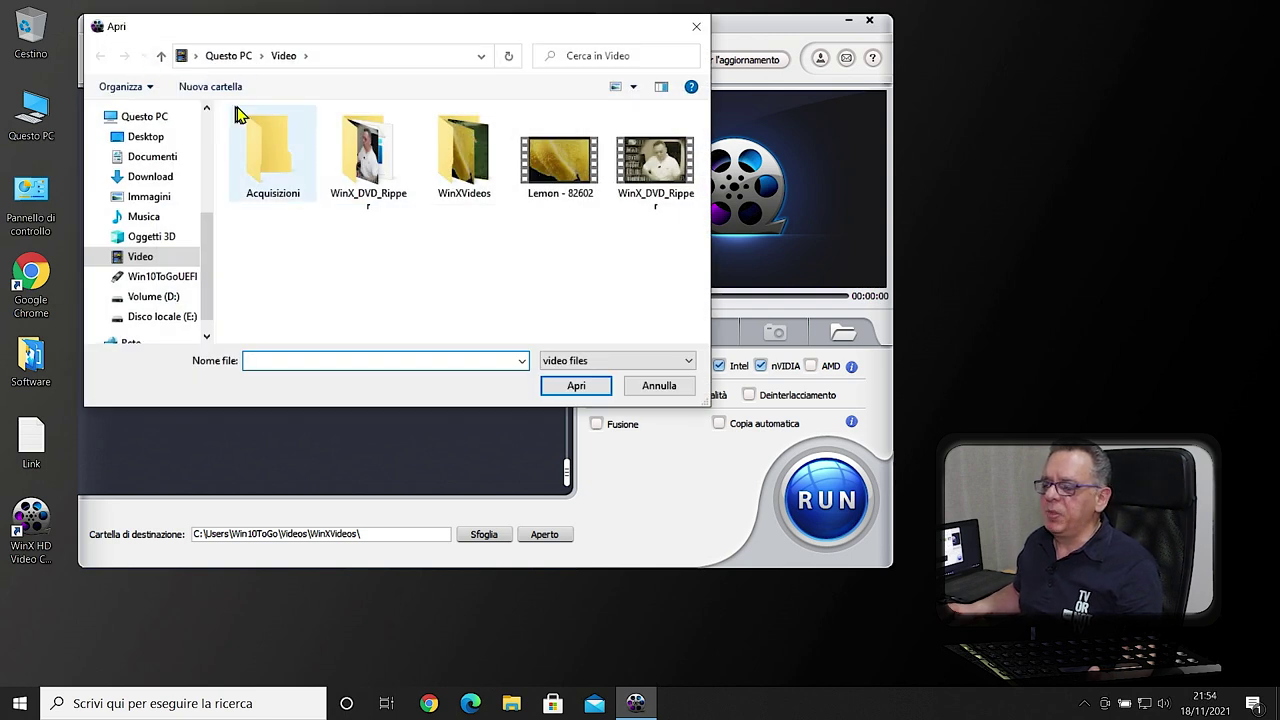
click(547, 172)
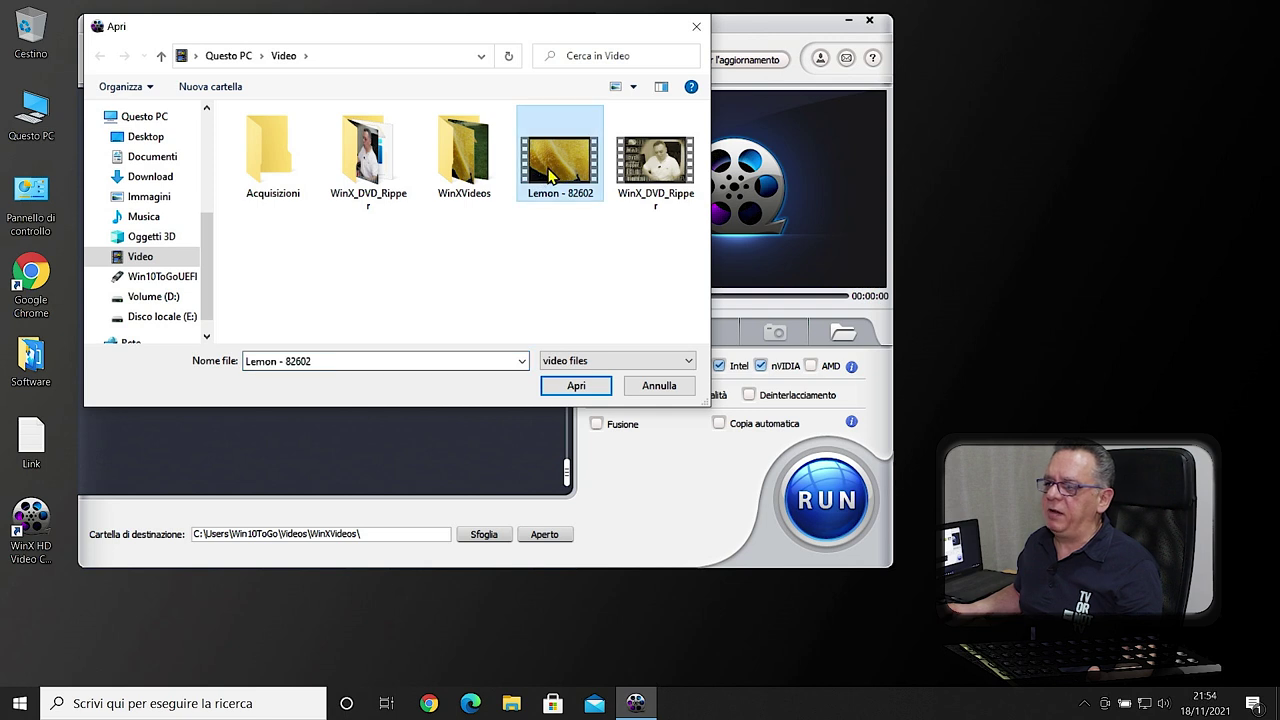
click(573, 388)
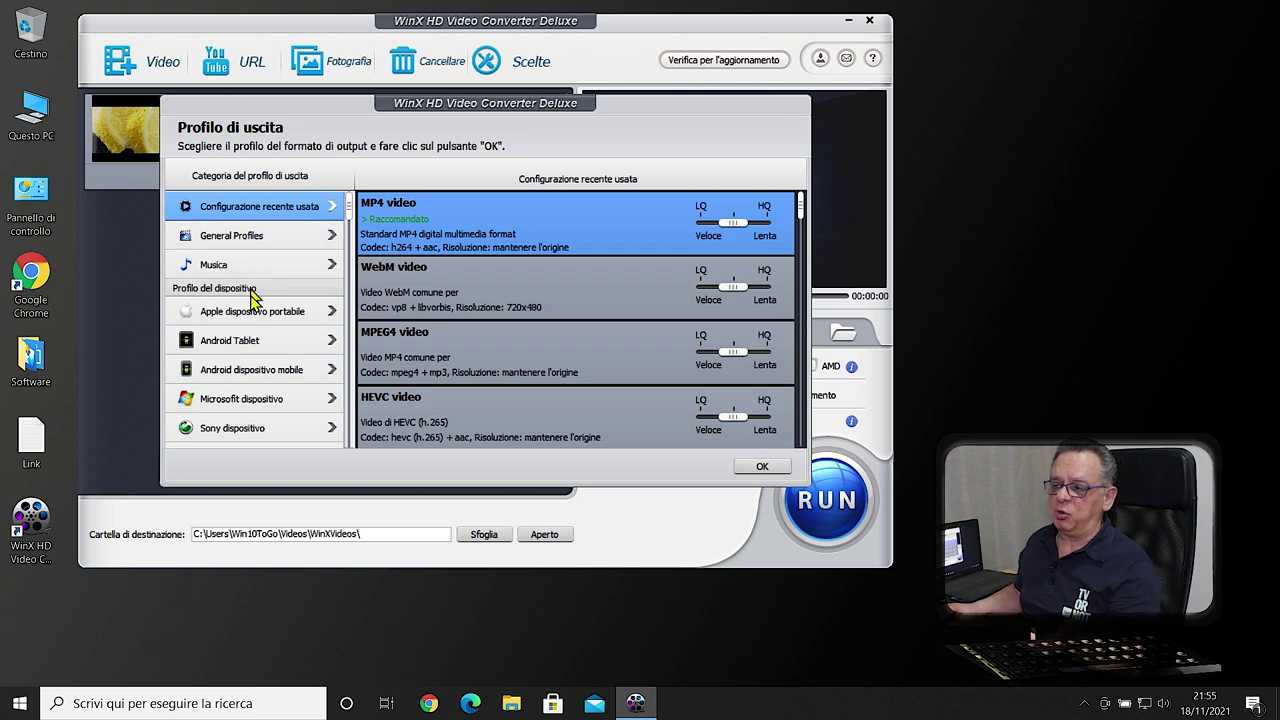
Look through the output profile categories and confirm the MP4 video profile under General Profiles.
scroll(246, 352, down, 3)
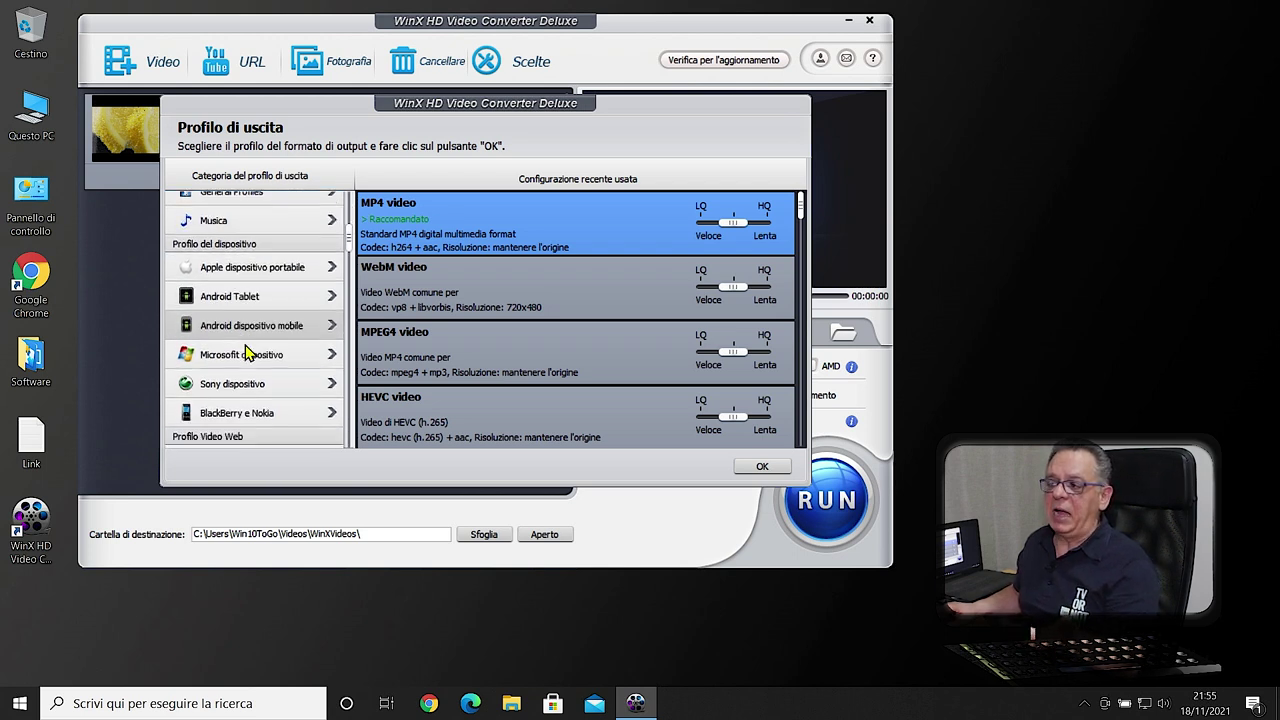
scroll(246, 352, down, 2)
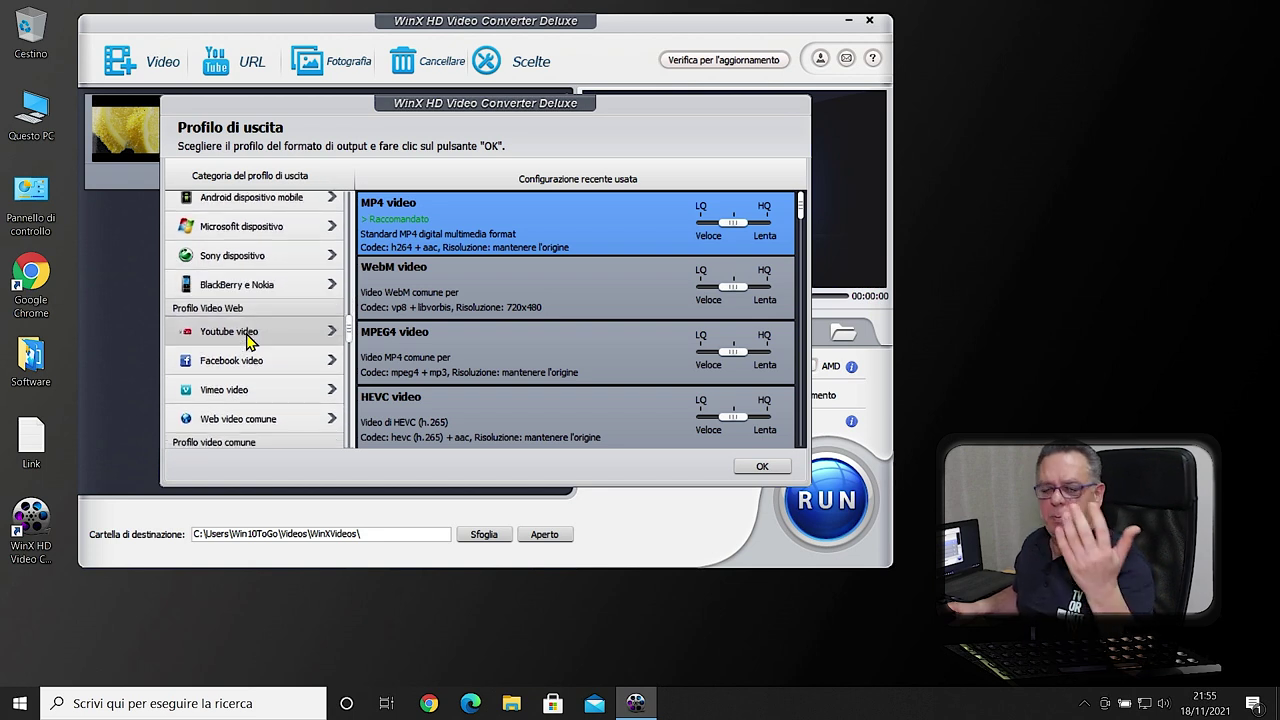
scroll(248, 340, up, 3)
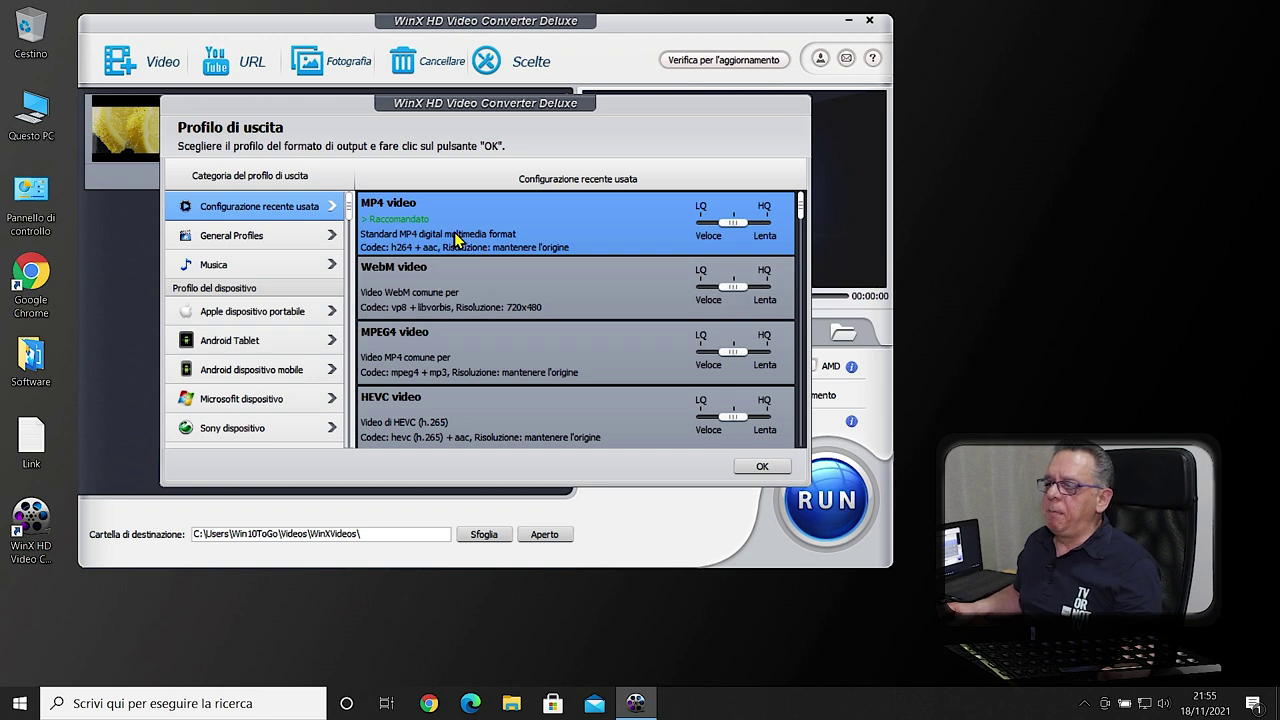
click(244, 240)
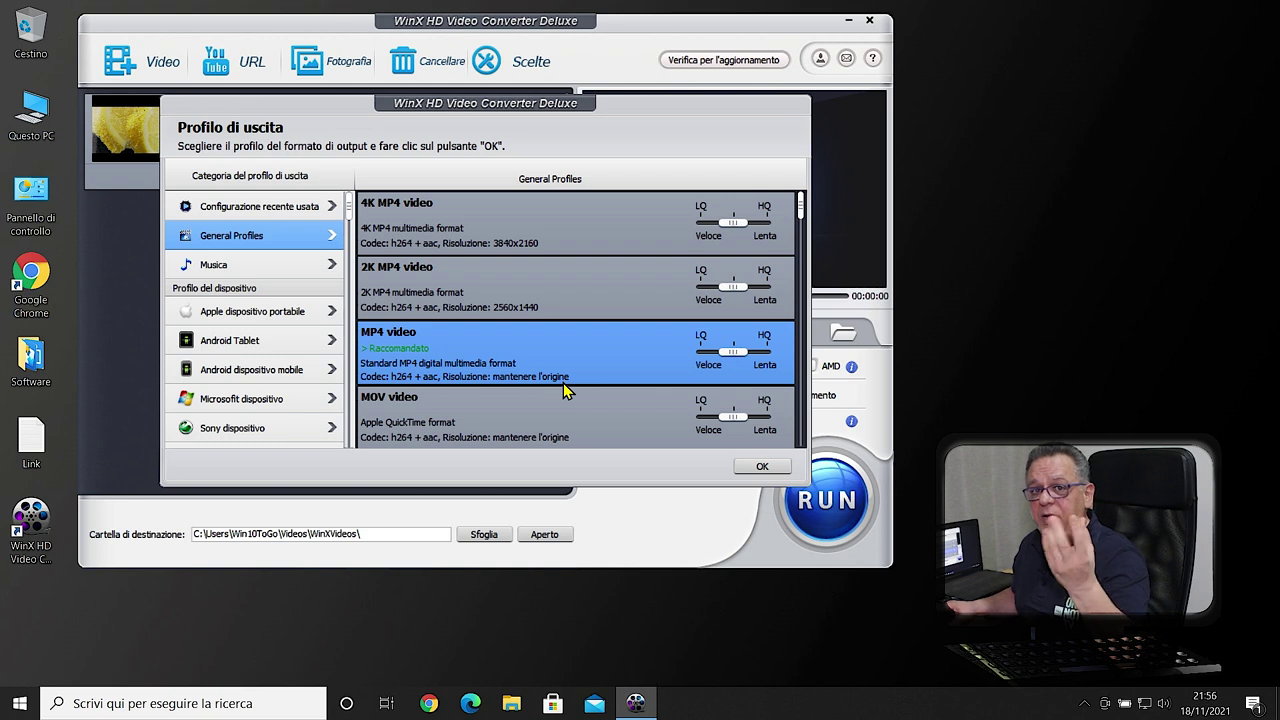
click(745, 466)
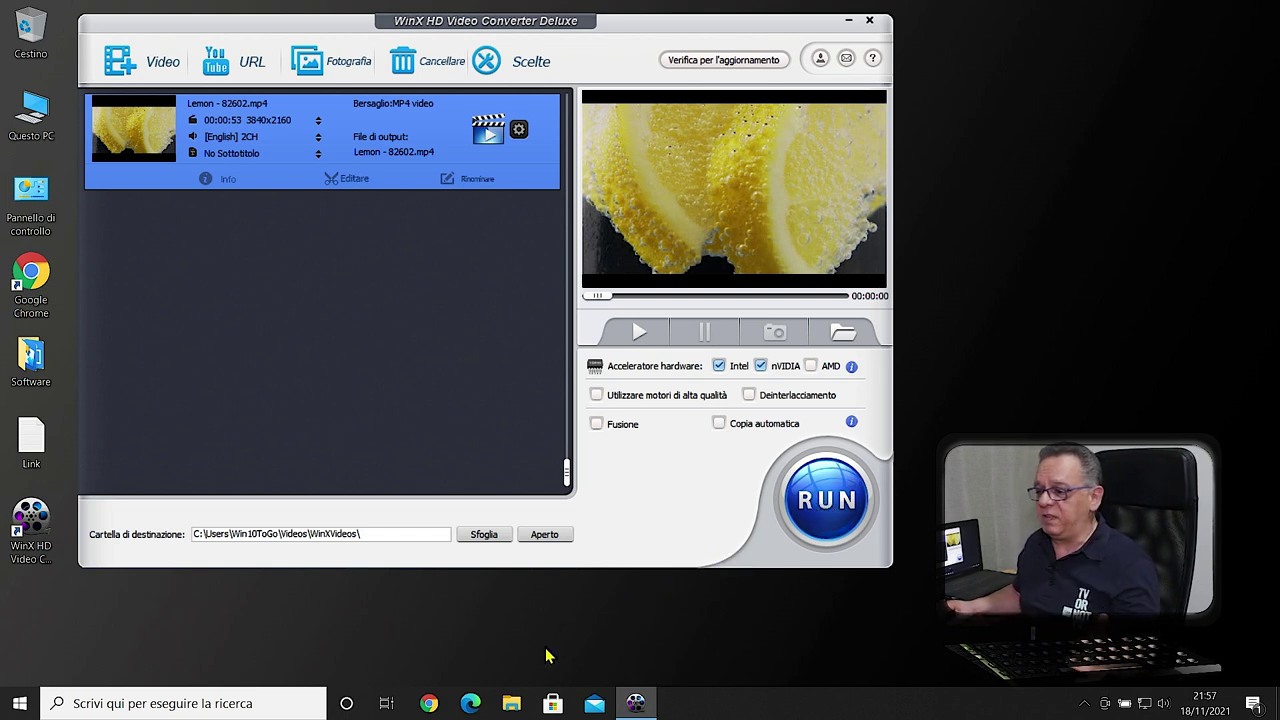
Switch to File Explorer, check and play the converted Lemon - 82602 file in the WinXVideos folder, and close both windows.
click(512, 705)
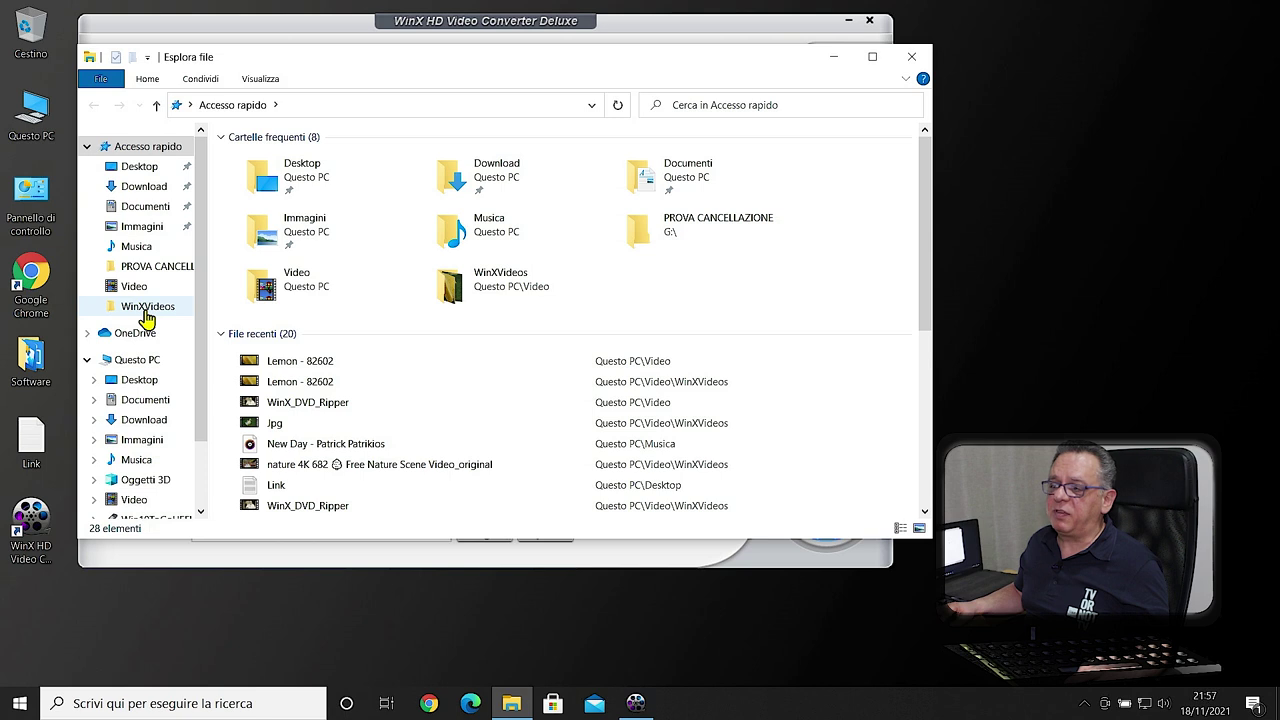
click(147, 315)
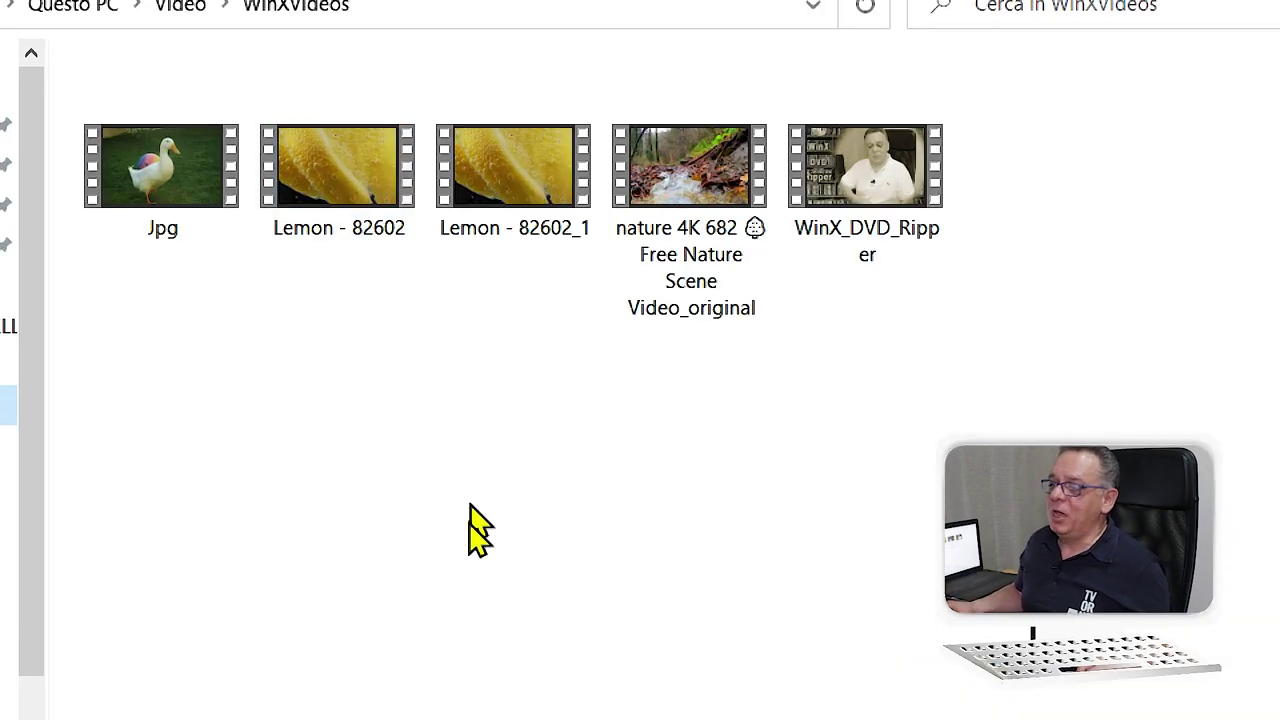
mouse_move(327, 159)
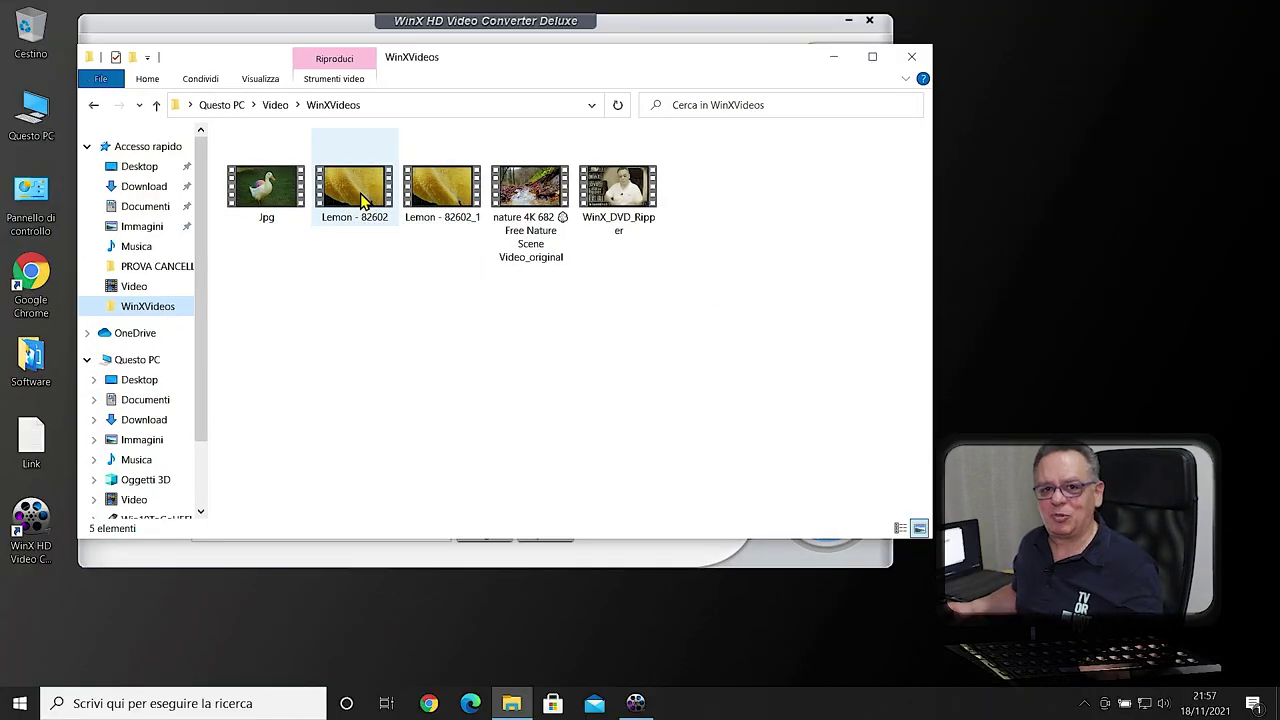
mouse_move(363, 200)
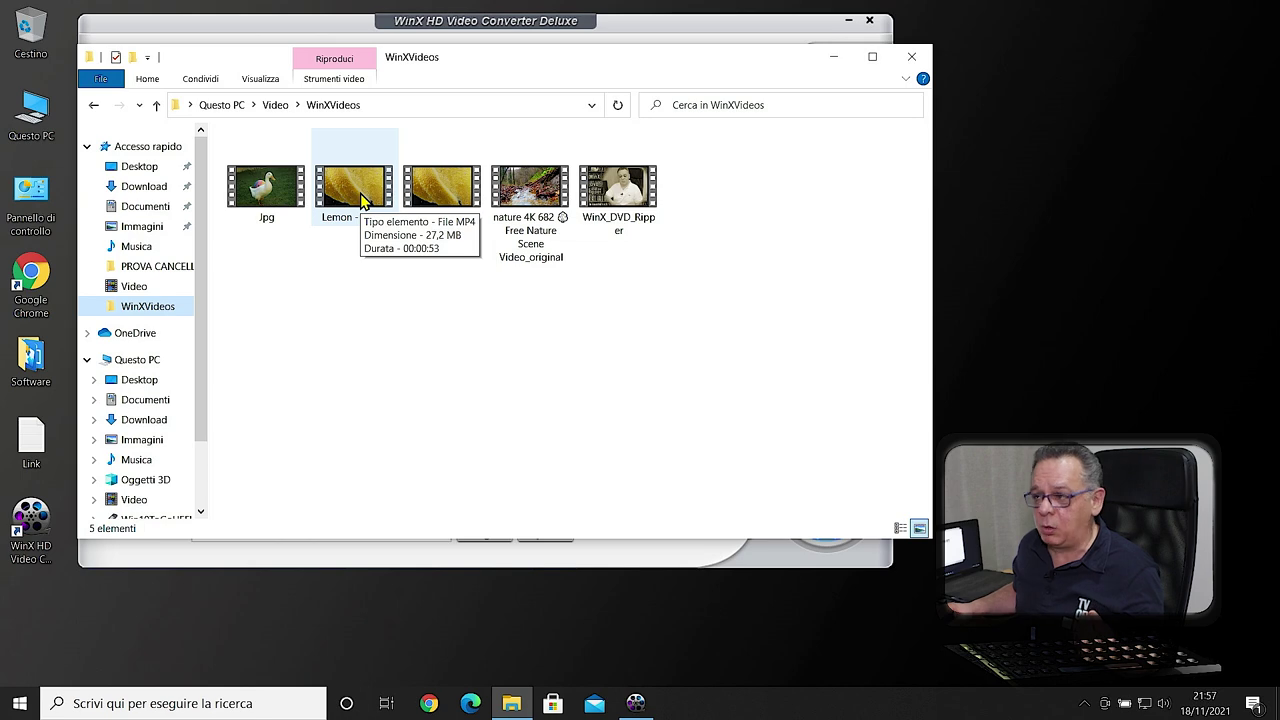
double_click(362, 200)
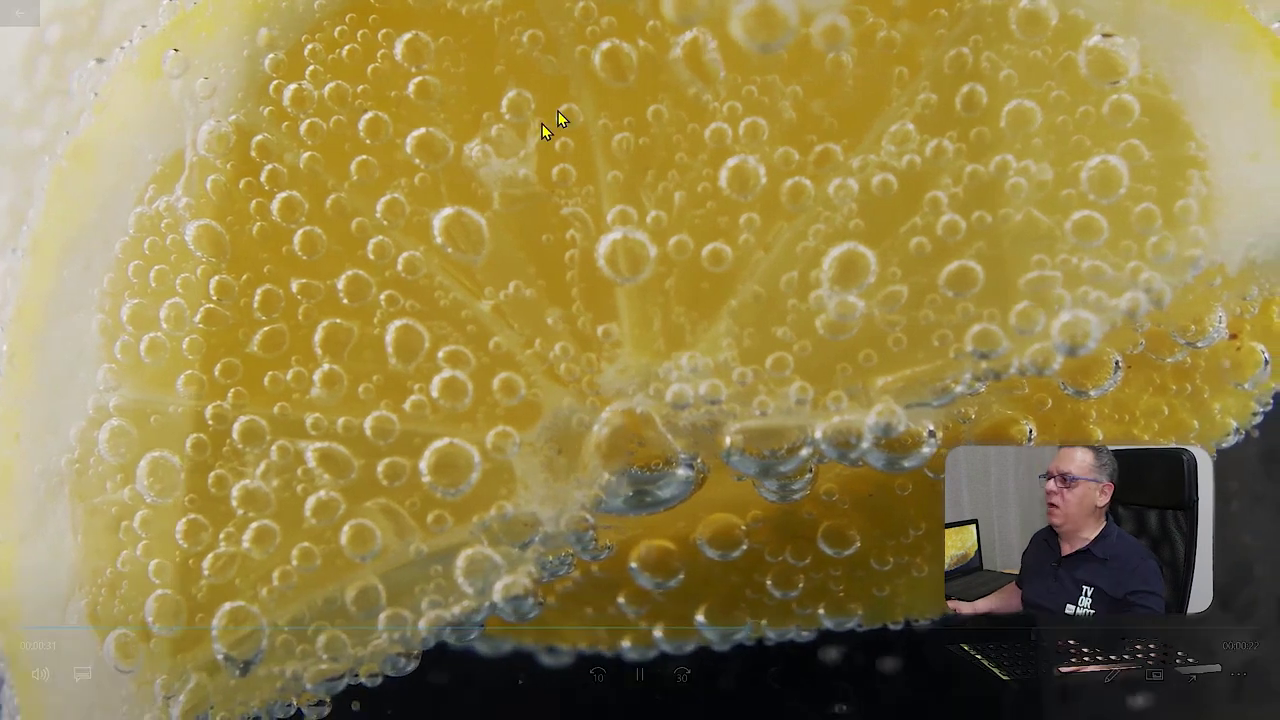
mouse_move(1137, 9)
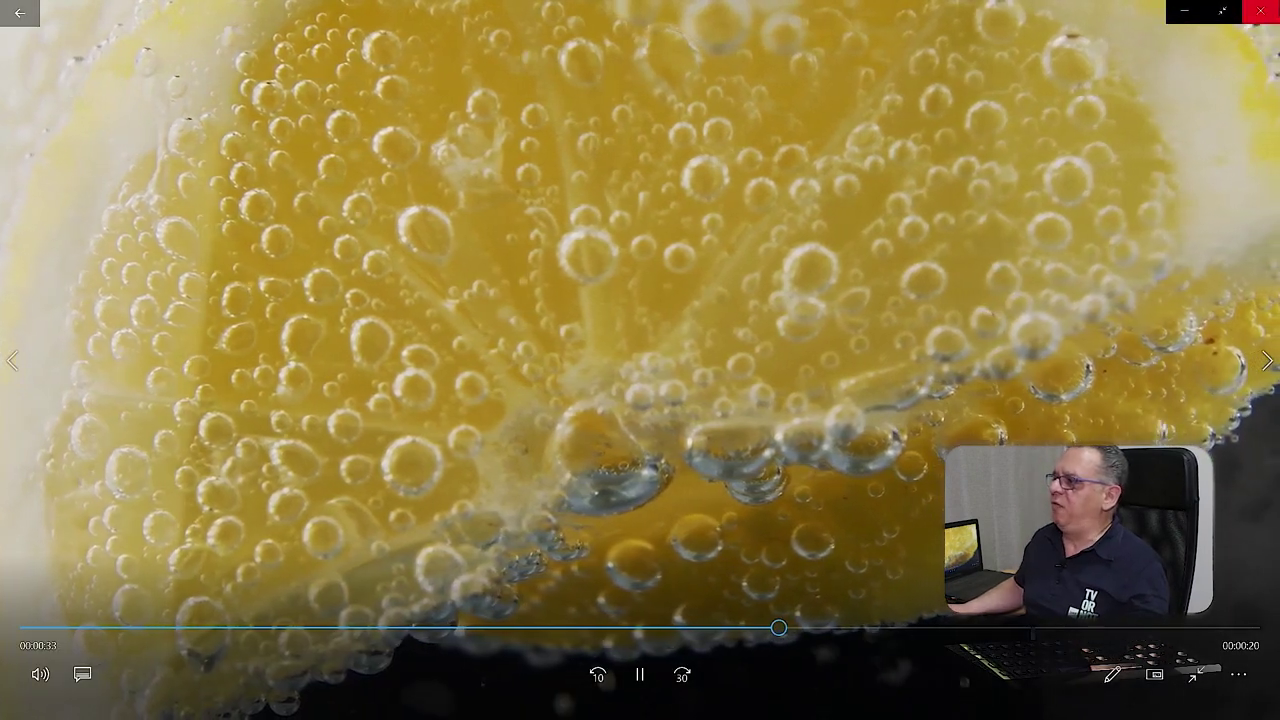
click(1266, 10)
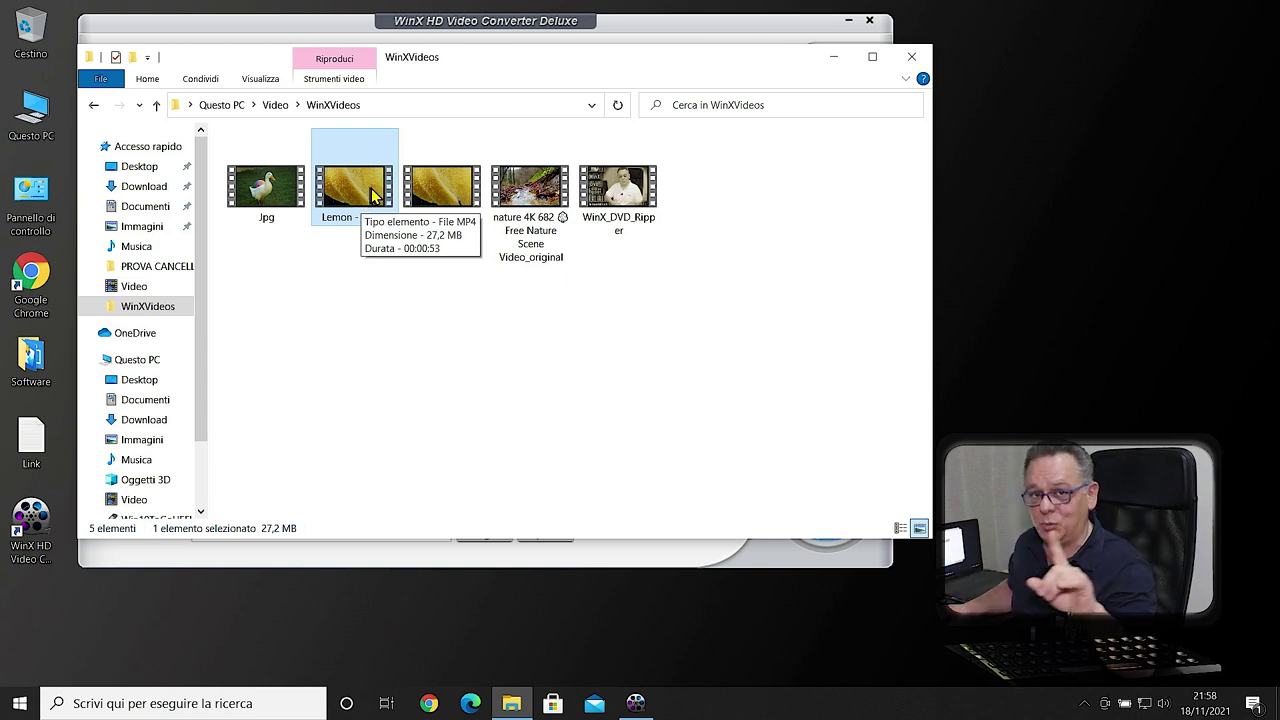
click(911, 56)
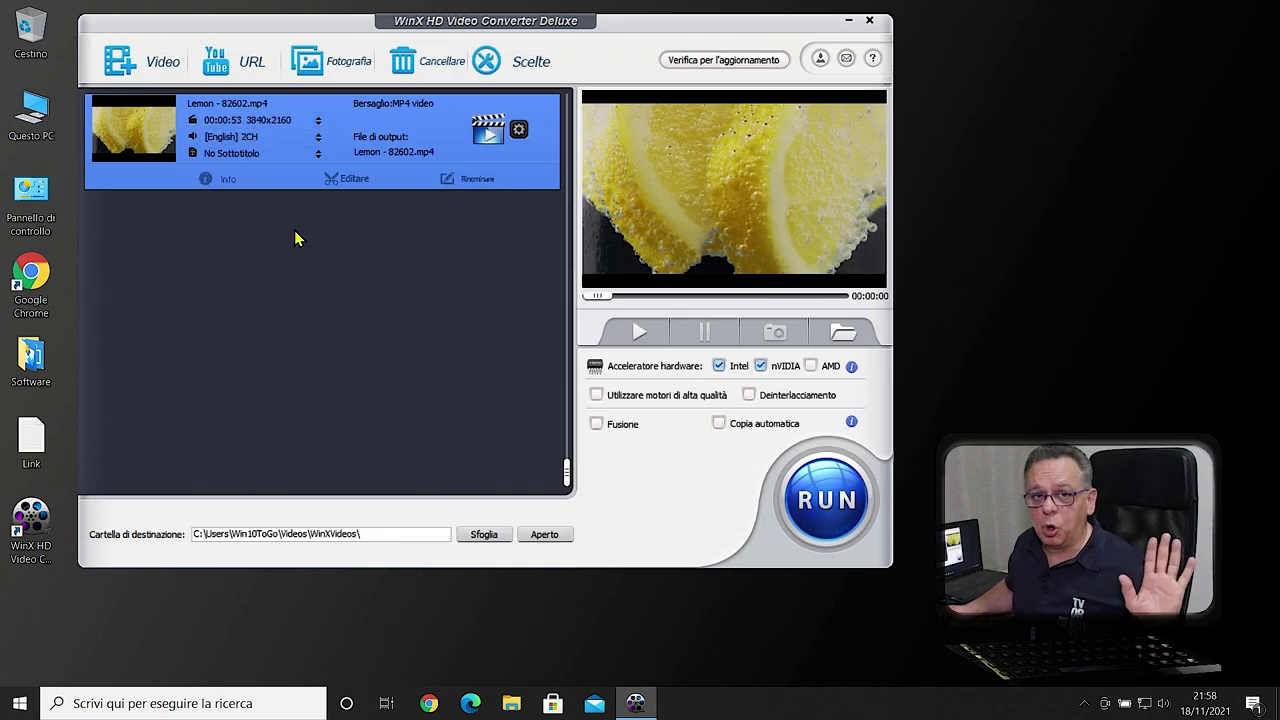
Open the editor for Lemon - 82602.mp4, pause its preview, and look at the general, subtitle and crop options.
click(354, 185)
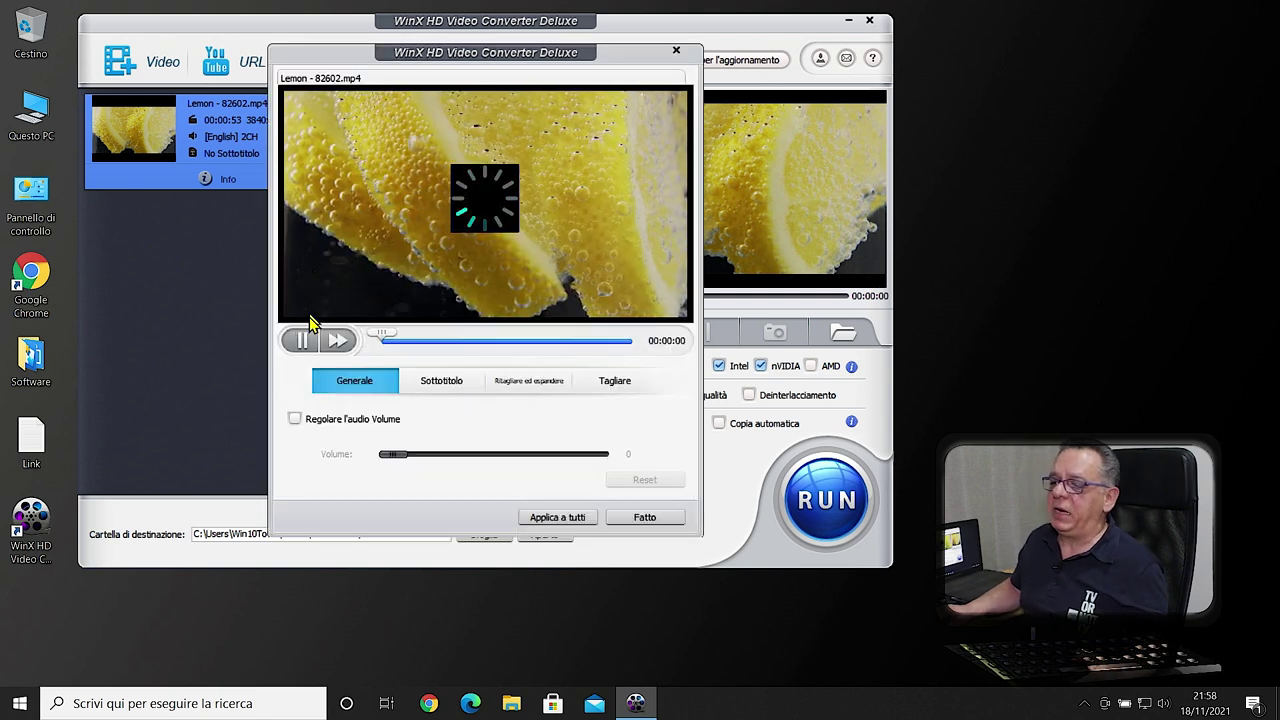
click(303, 341)
click(303, 341)
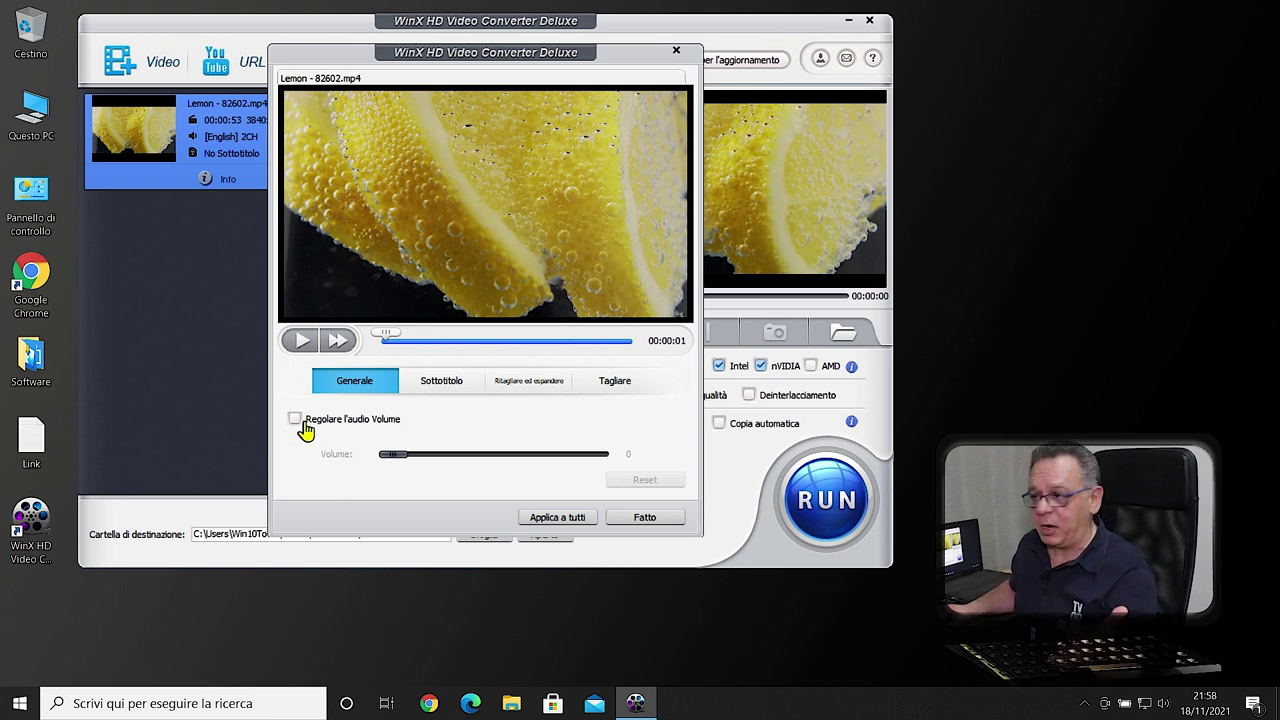
click(437, 394)
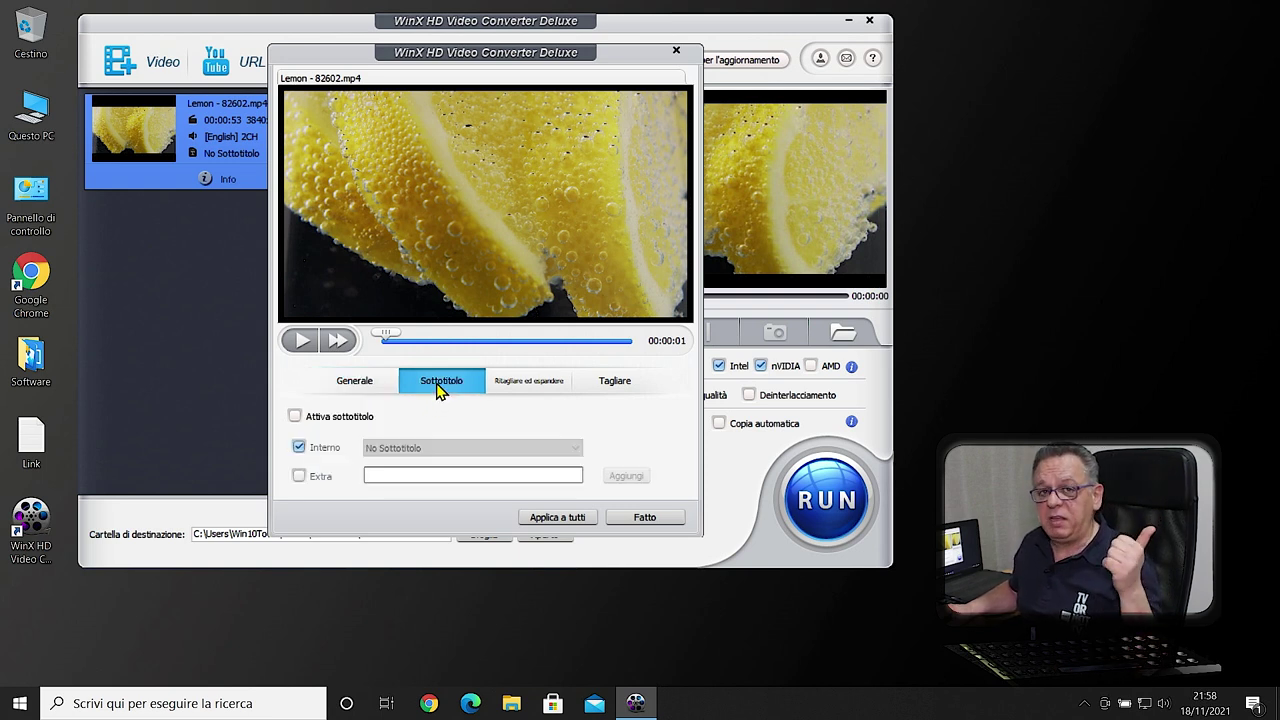
click(520, 384)
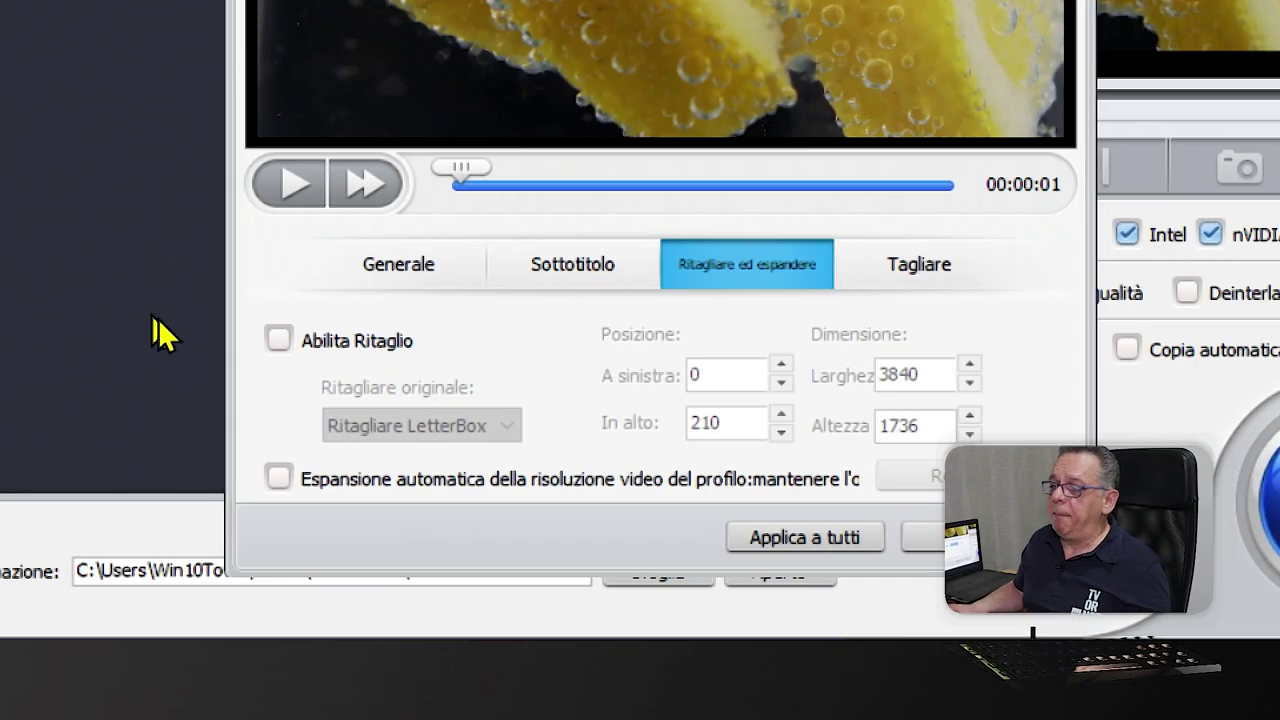
Try enabling the crop and trim options for the lemon clip and close the editor without applying them.
click(280, 341)
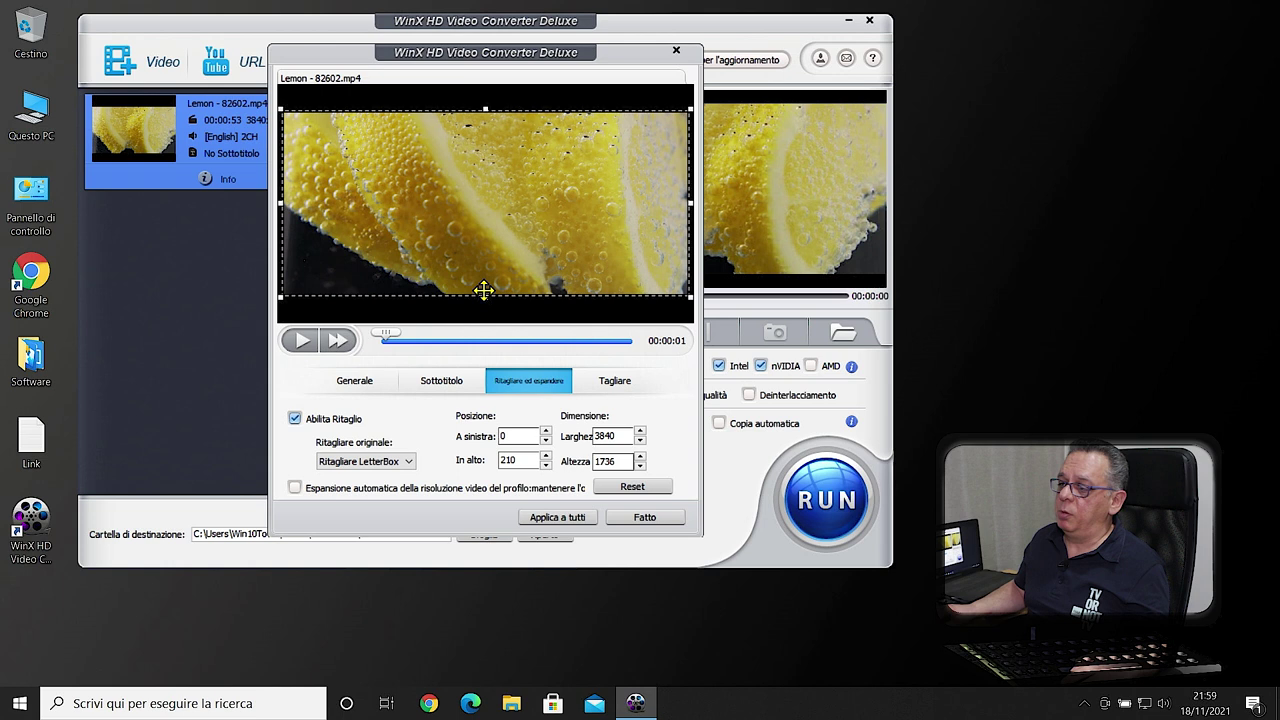
click(615, 383)
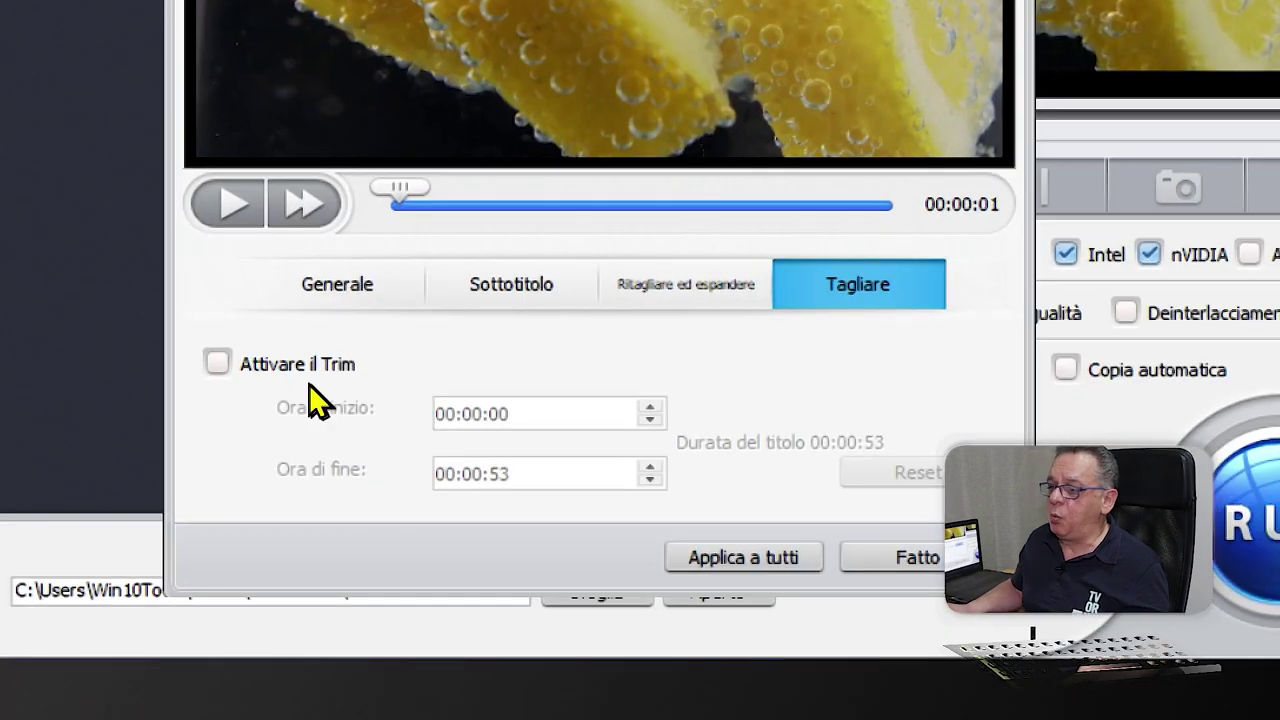
click(214, 368)
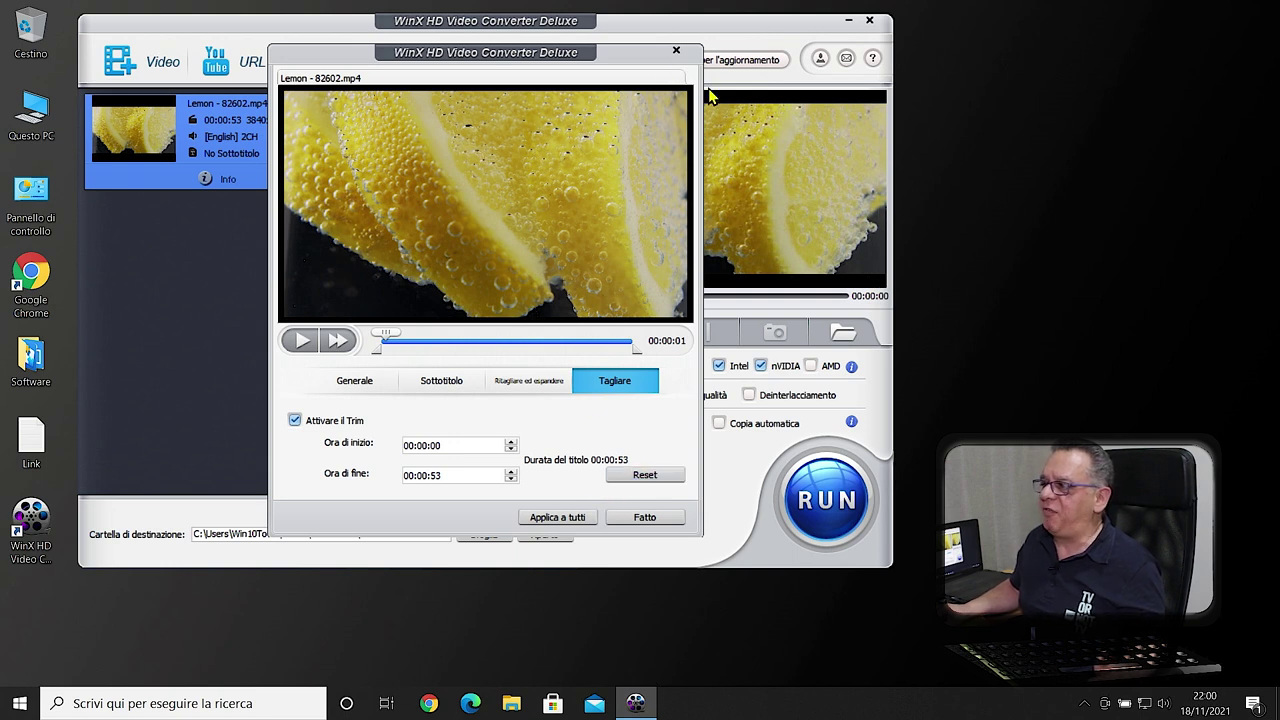
click(676, 50)
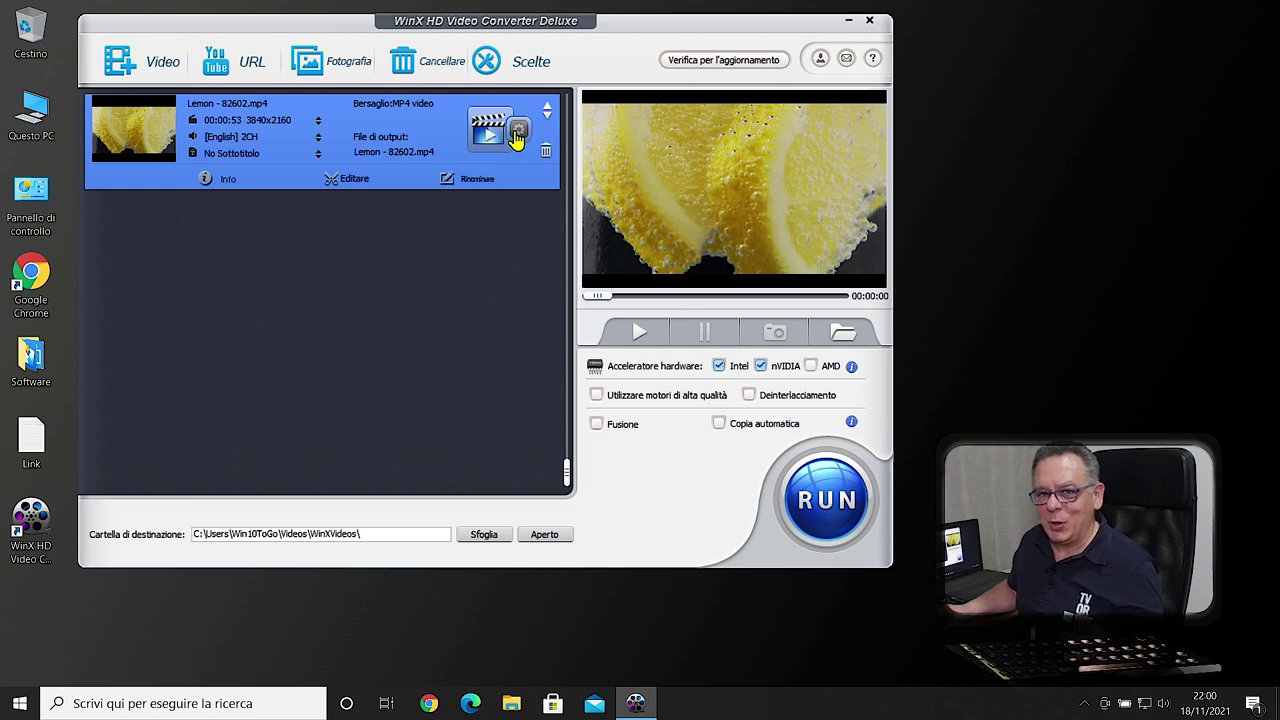
key(super)
key(super)
key(super)
key(super)
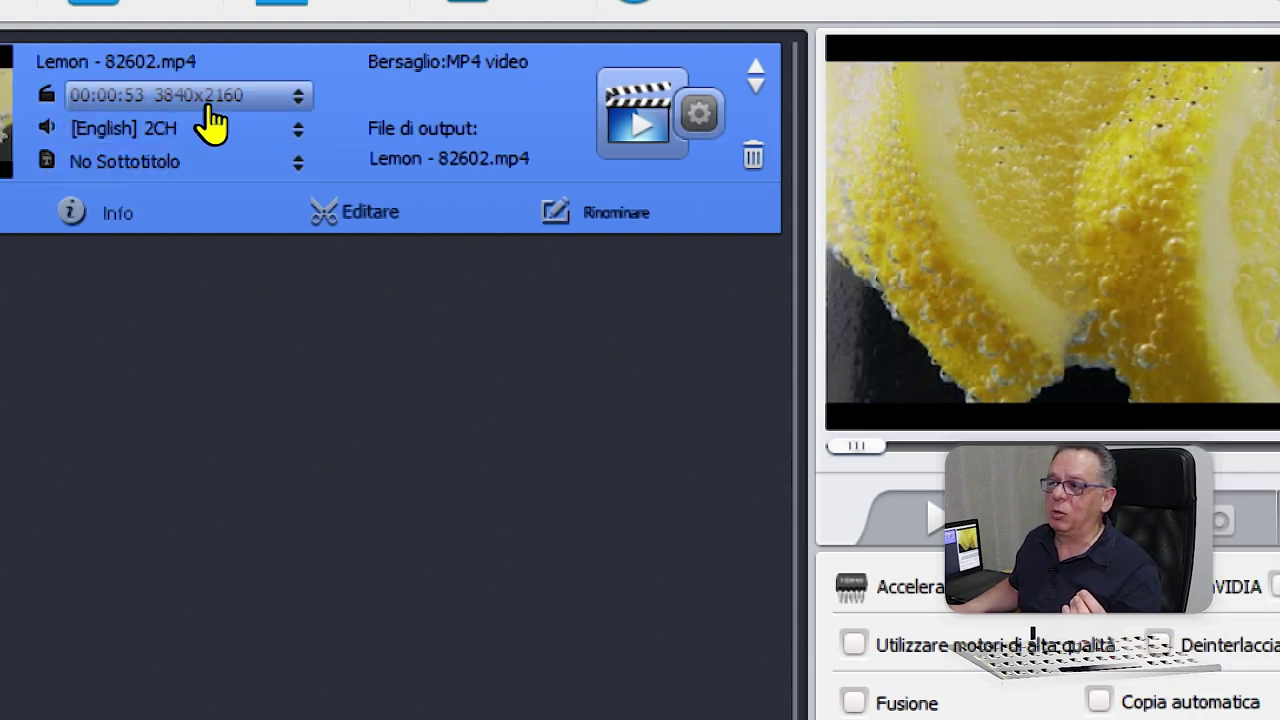
Open the output settings of the lemon clip and set the video resolution to 1920x1080.
click(699, 115)
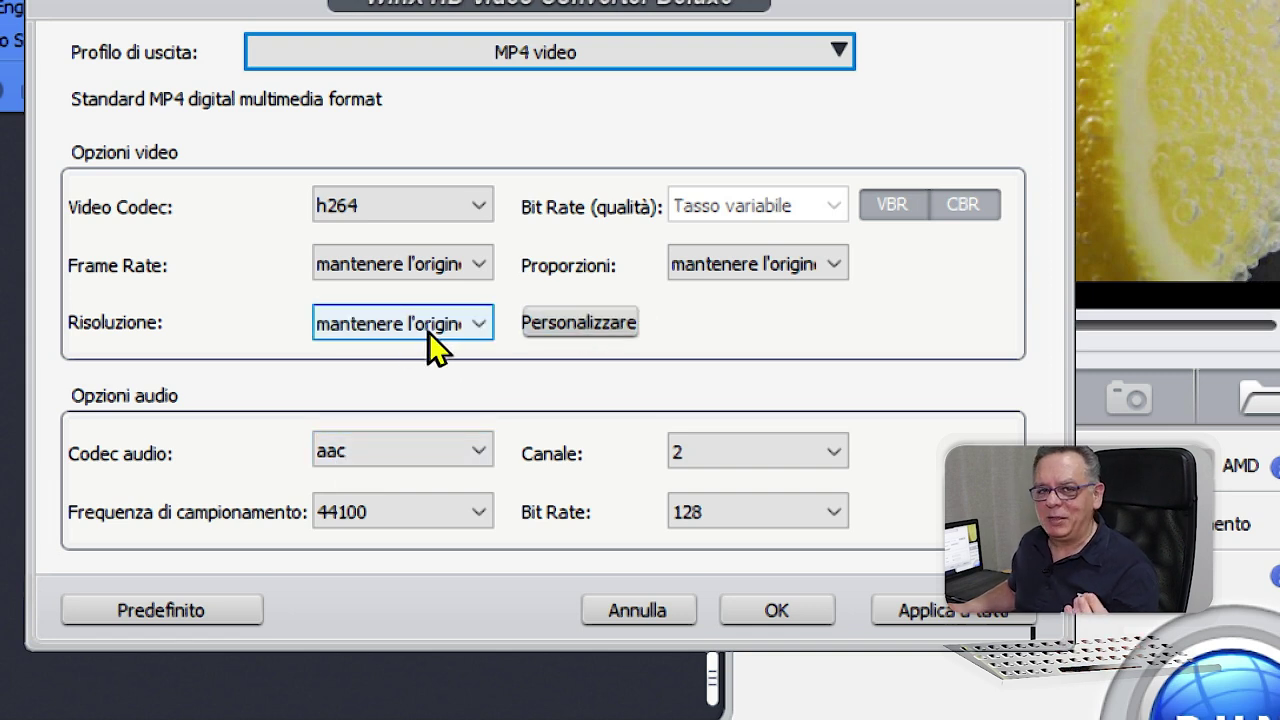
click(482, 325)
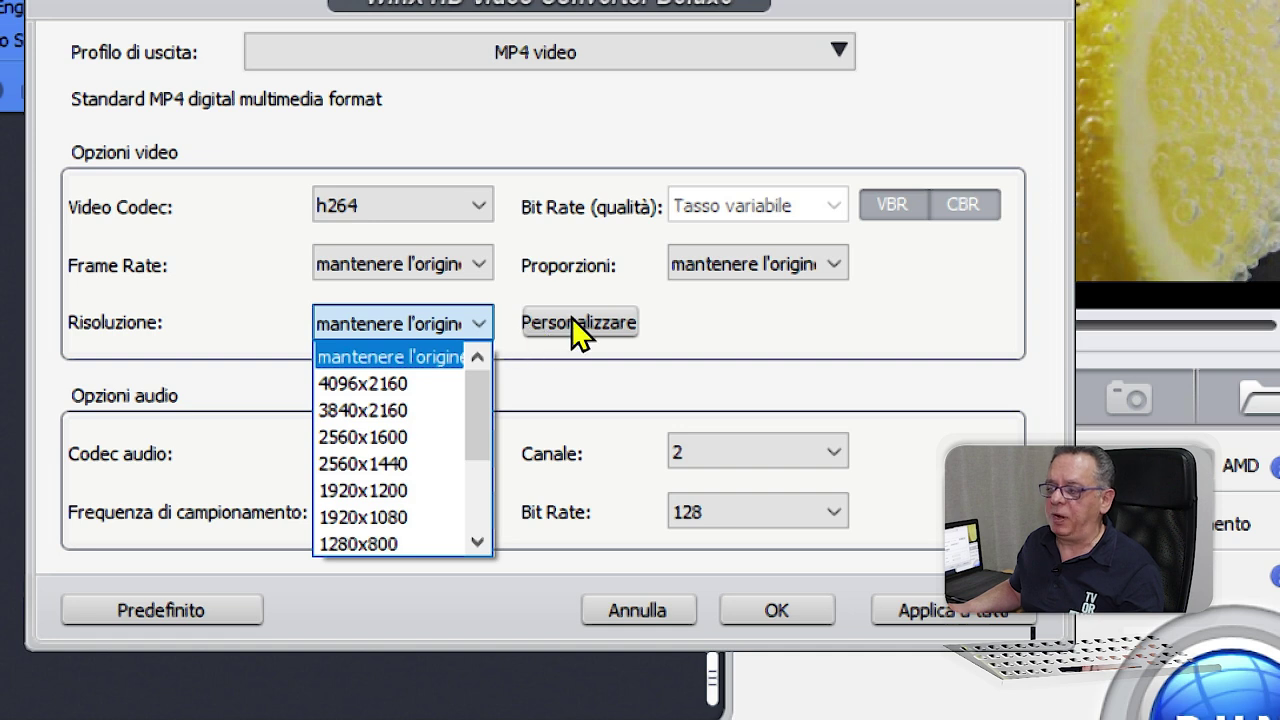
click(364, 518)
click(364, 518)
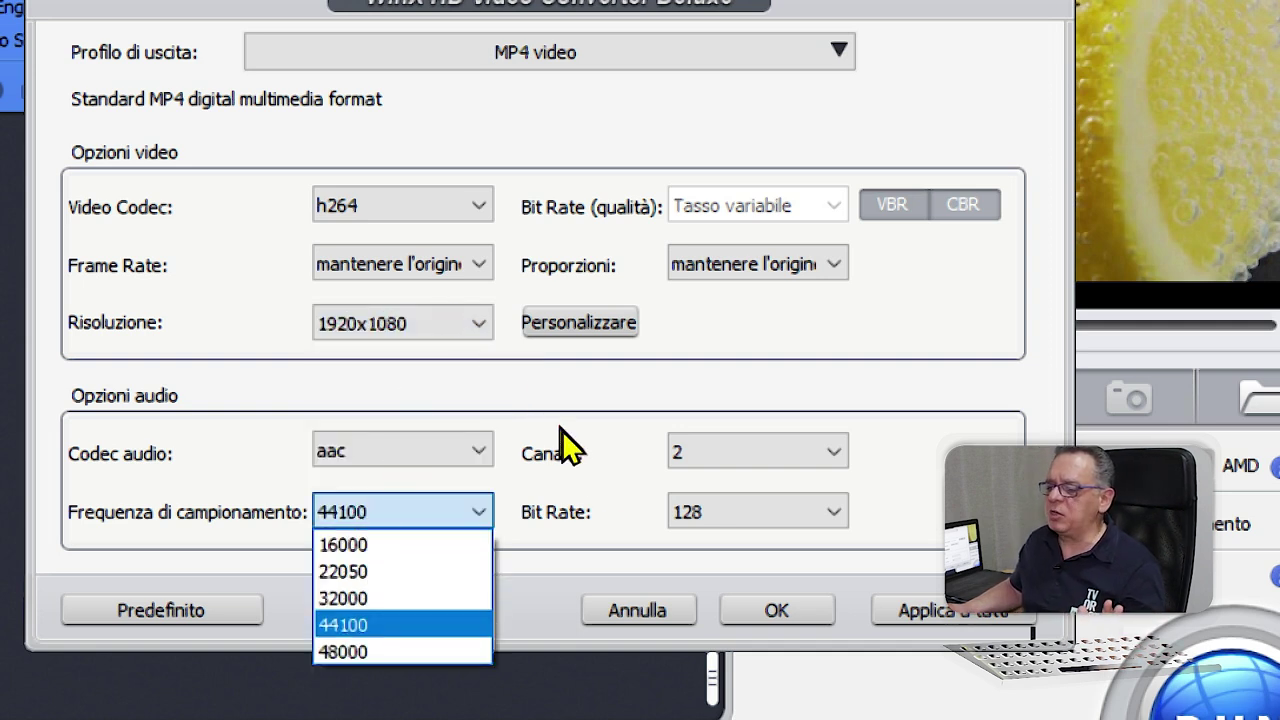
Confirm the lemon clip's MP4 output settings with the 1920x1080 resolution and 44100 audio sampling frequency.
click(778, 606)
click(778, 606)
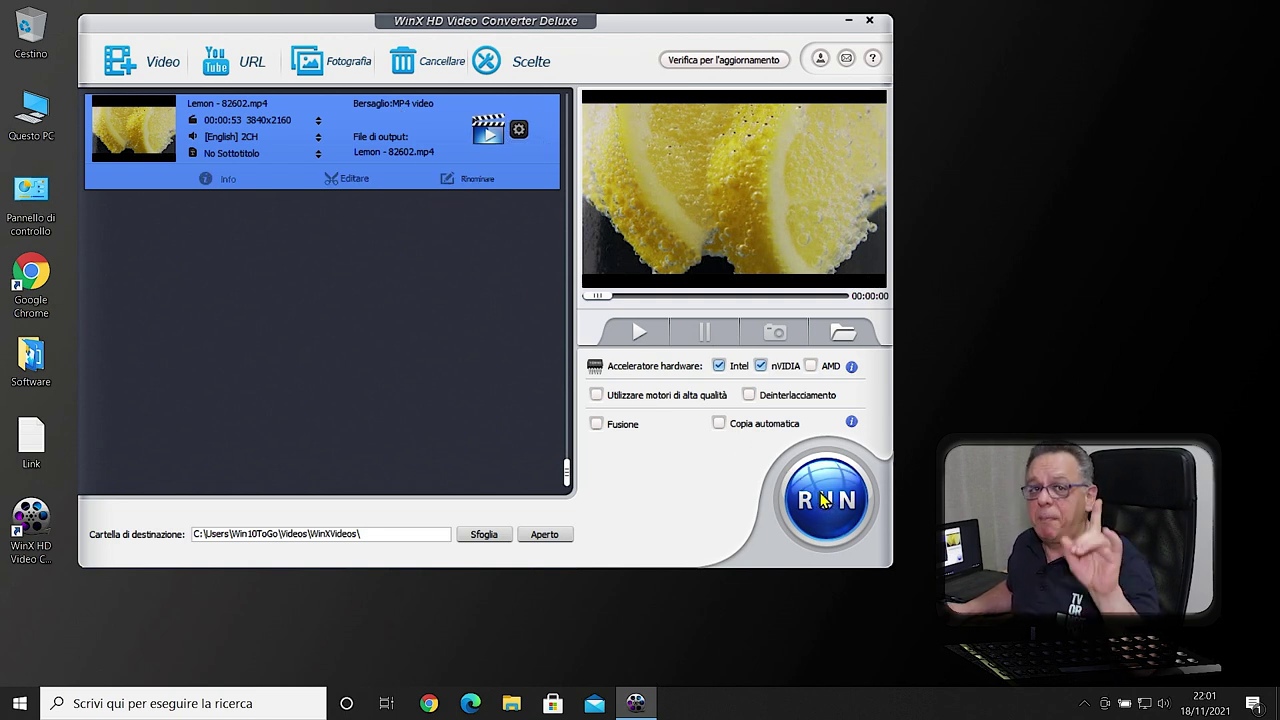
Switch to File Explorer, compare the two converted lemon files in the WinXVideos folder, play Lemon - 82602_1, and close both windows.
click(512, 705)
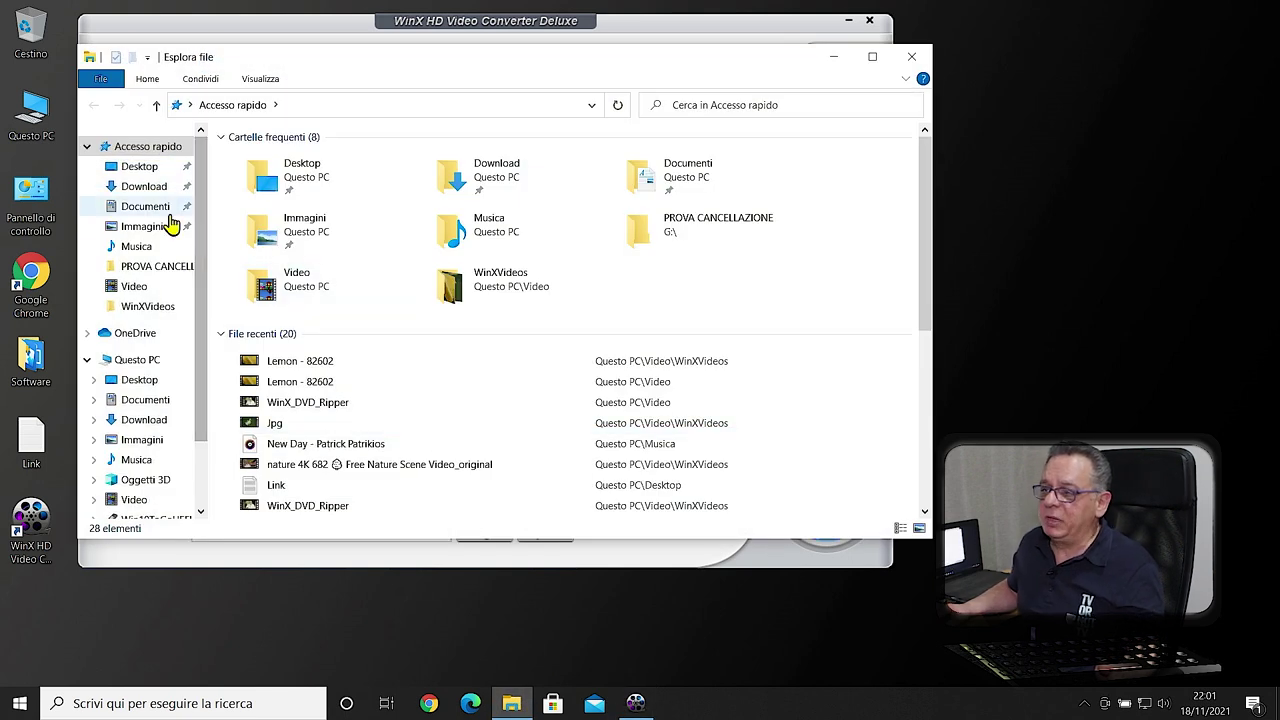
click(148, 309)
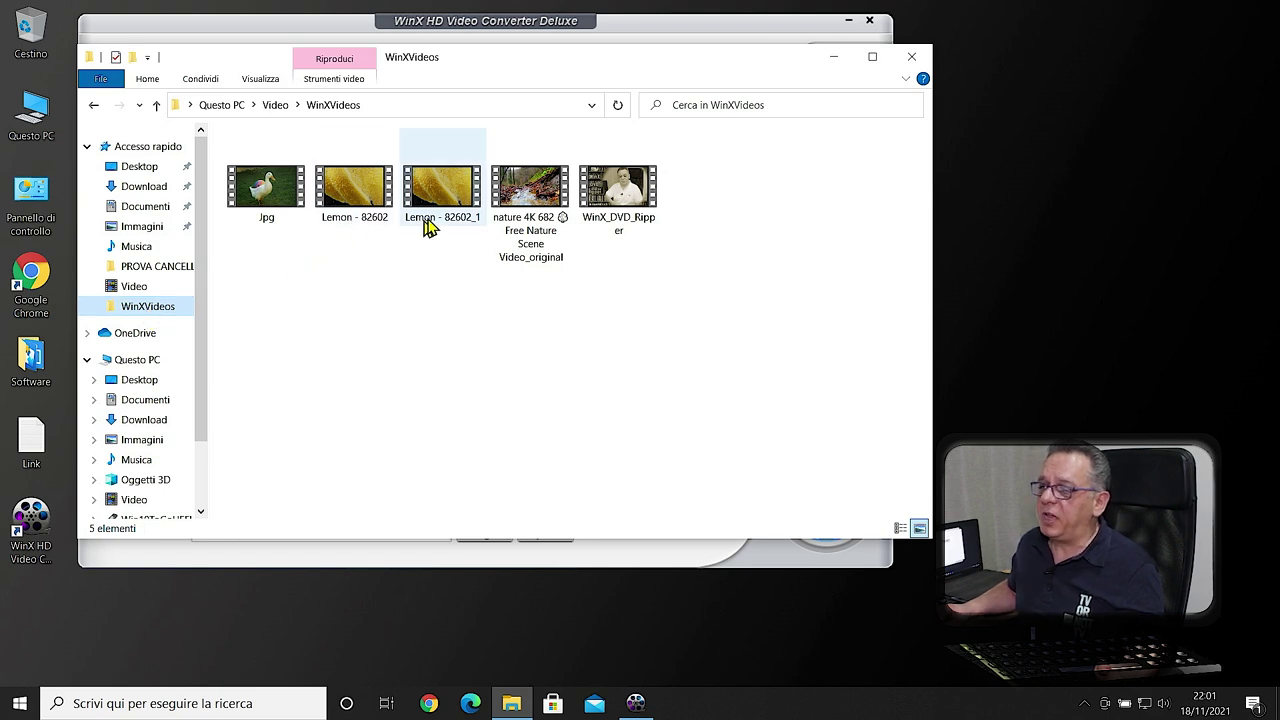
mouse_move(444, 194)
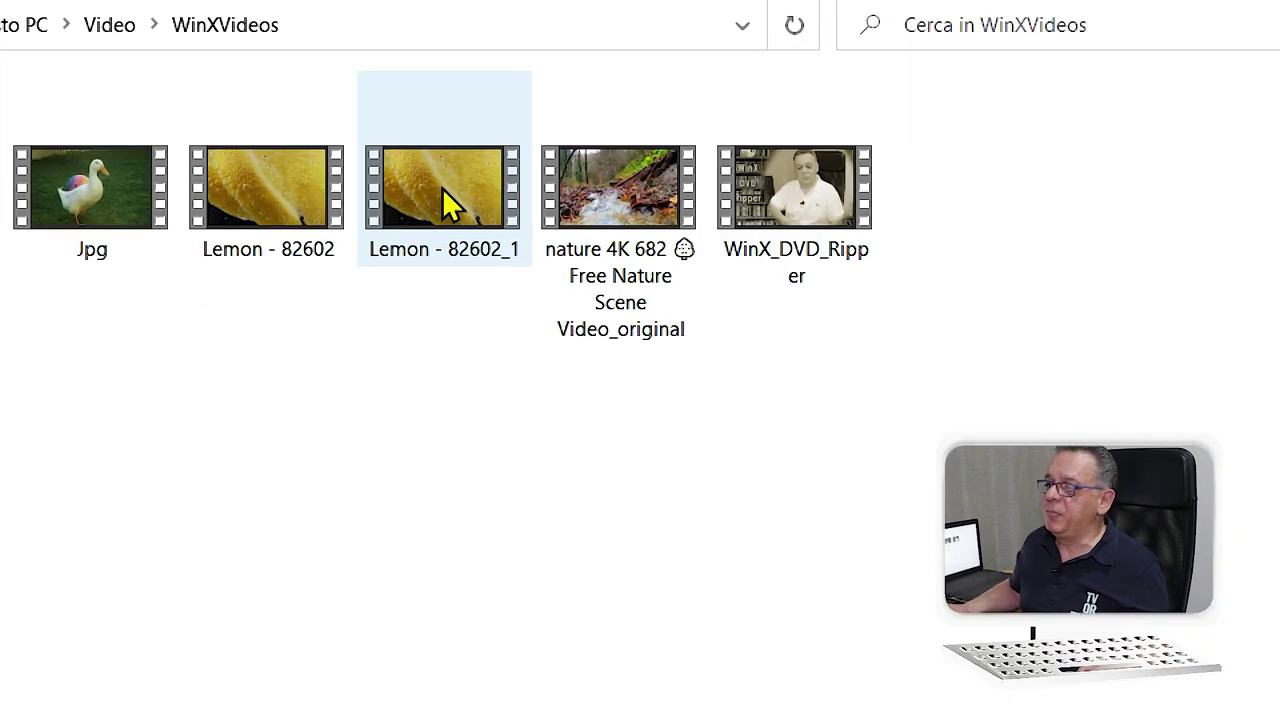
mouse_move(440, 180)
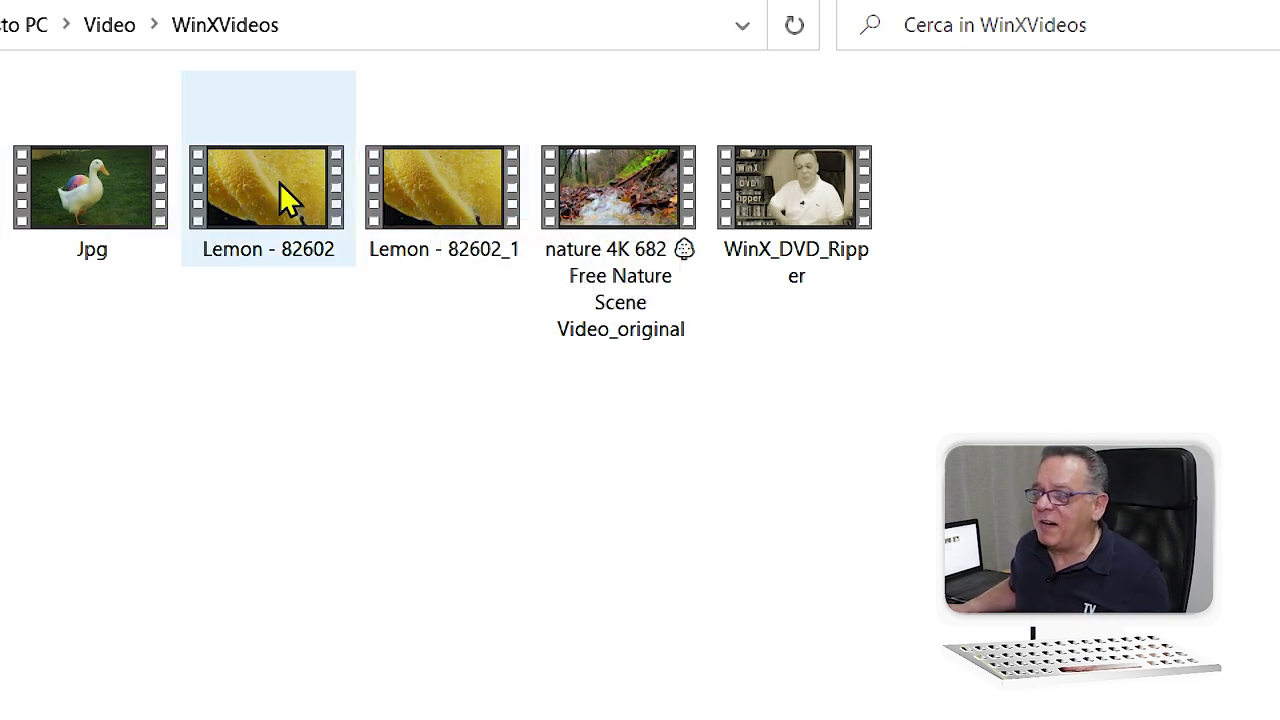
mouse_move(269, 190)
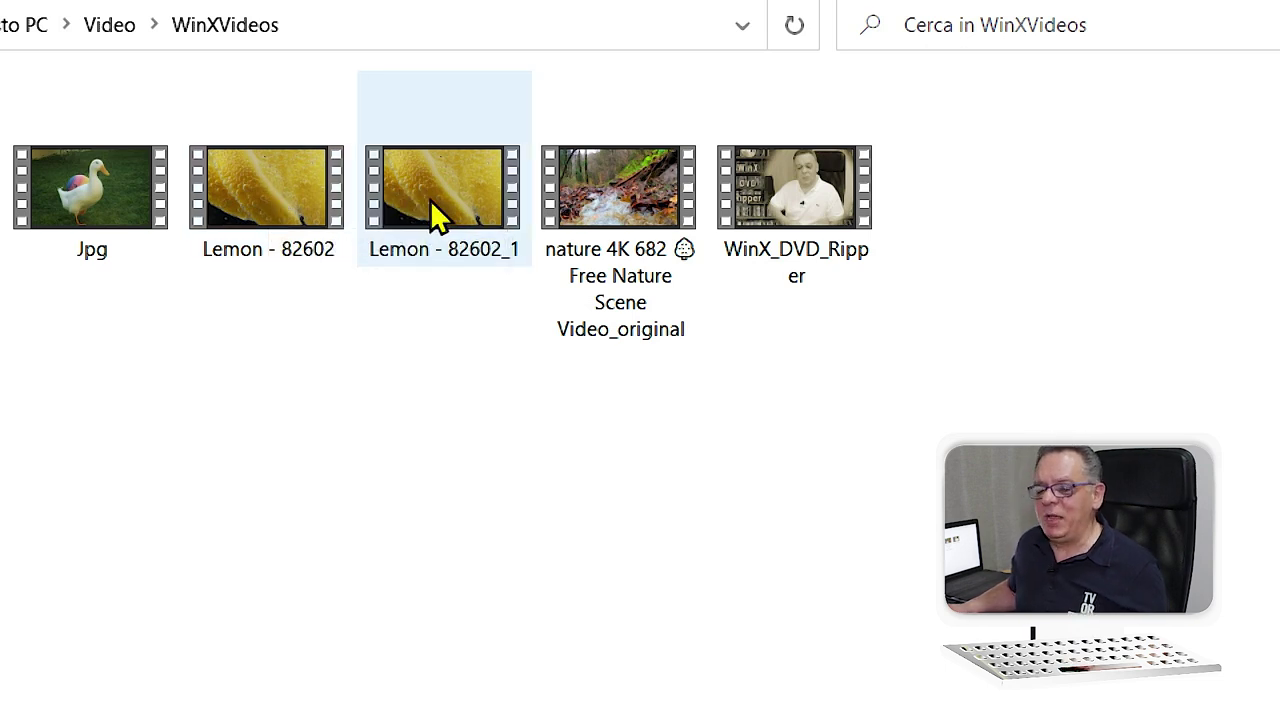
mouse_move(437, 215)
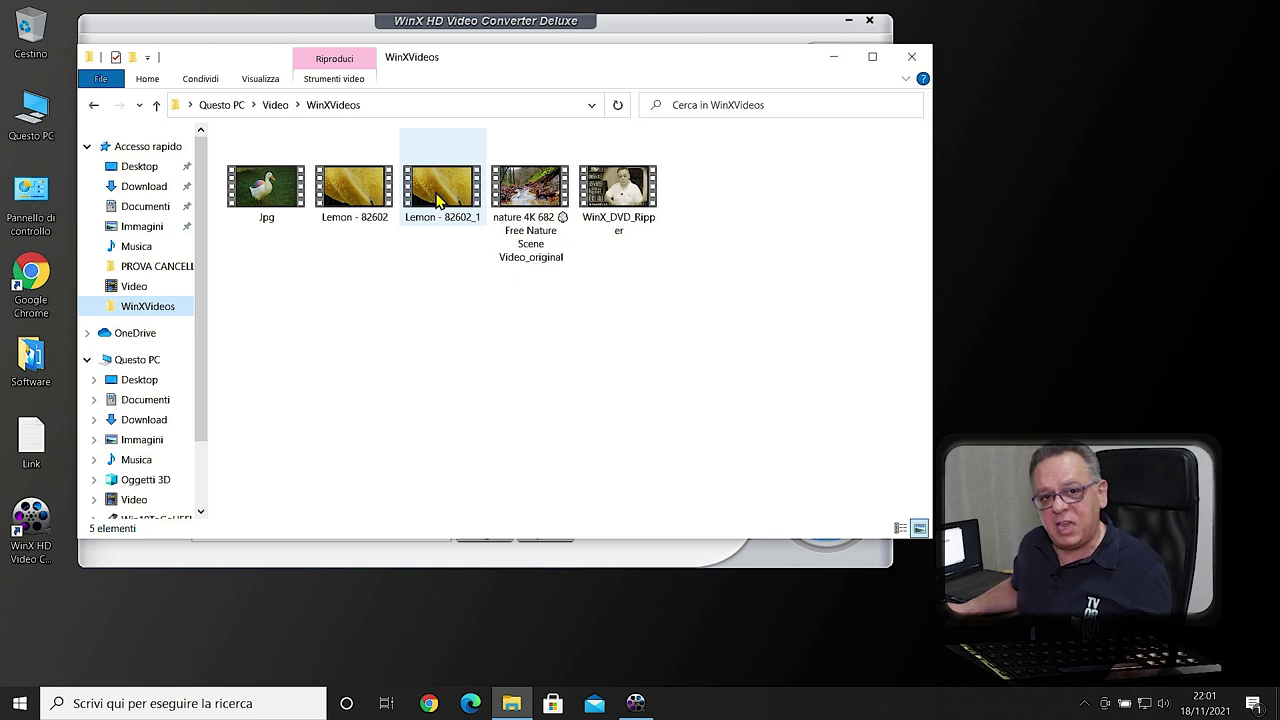
double_click(443, 190)
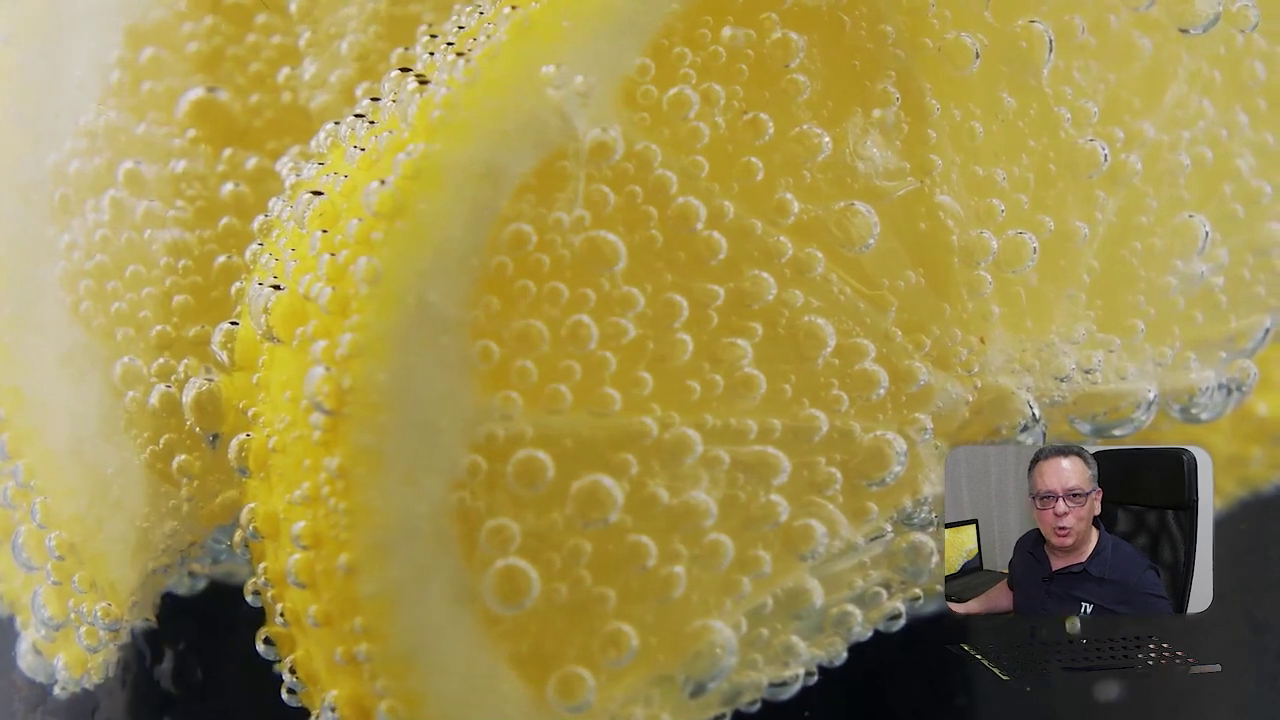
mouse_move(978, 10)
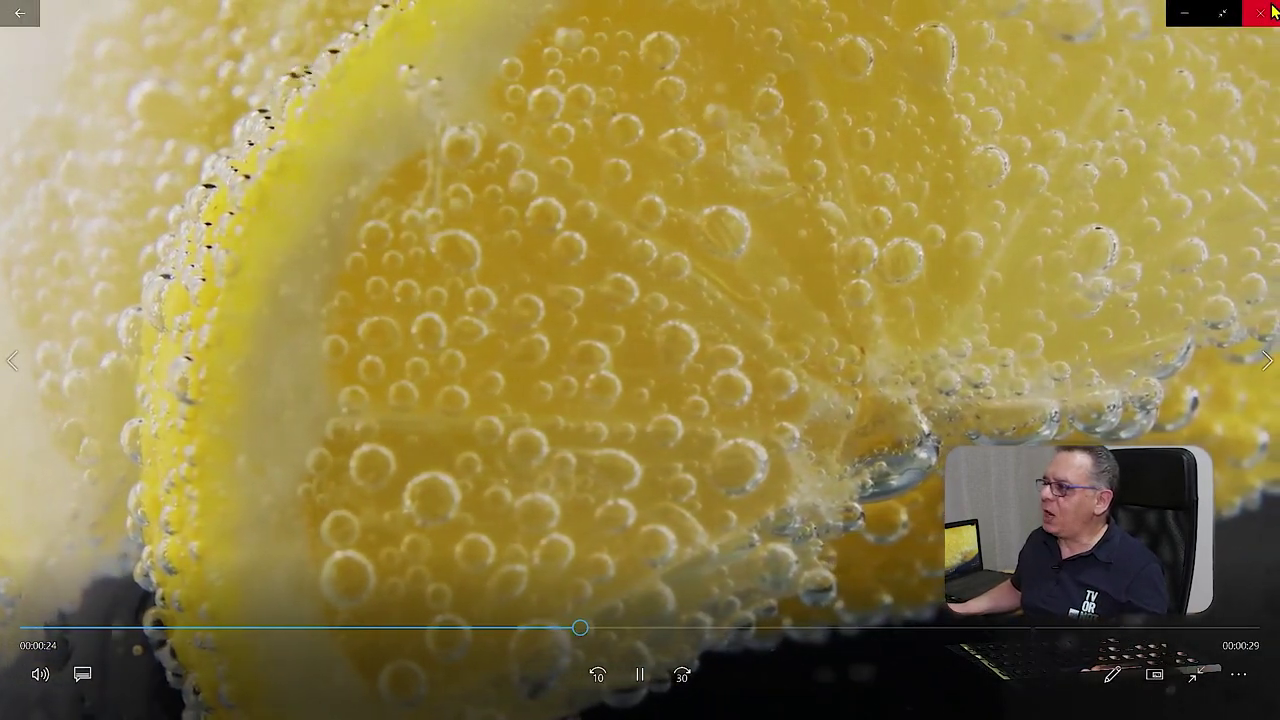
click(1259, 13)
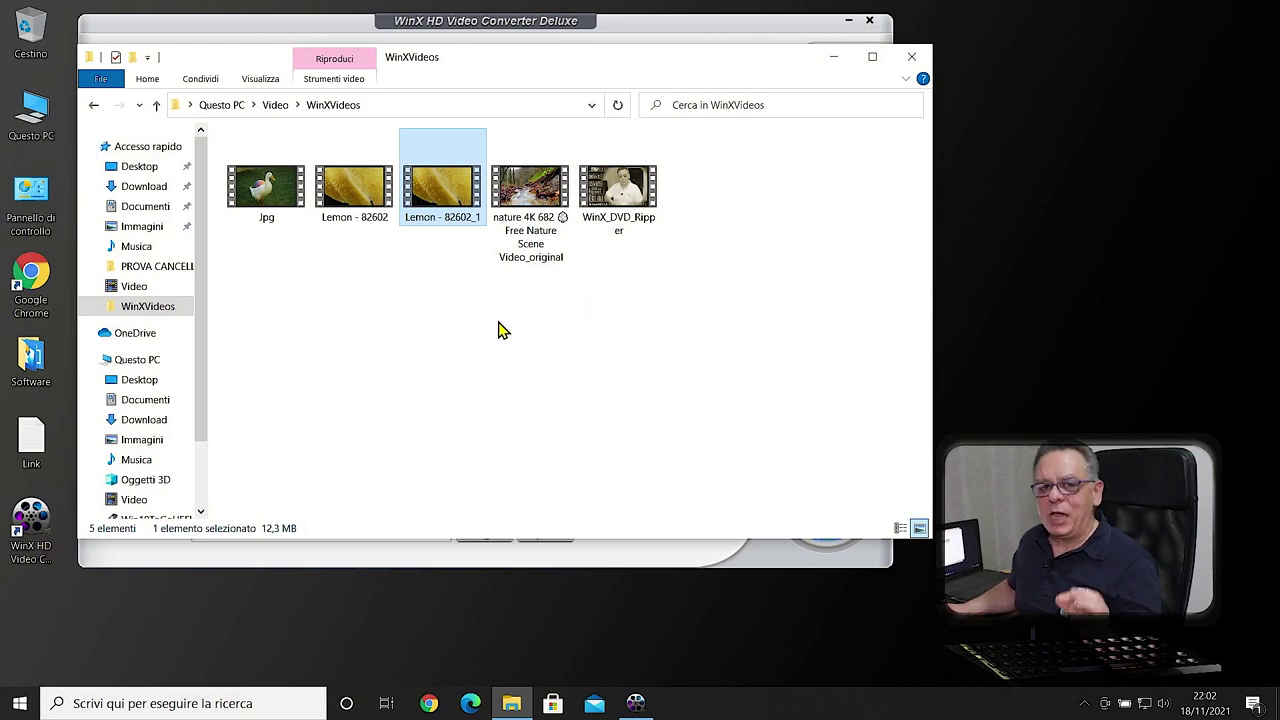
click(912, 57)
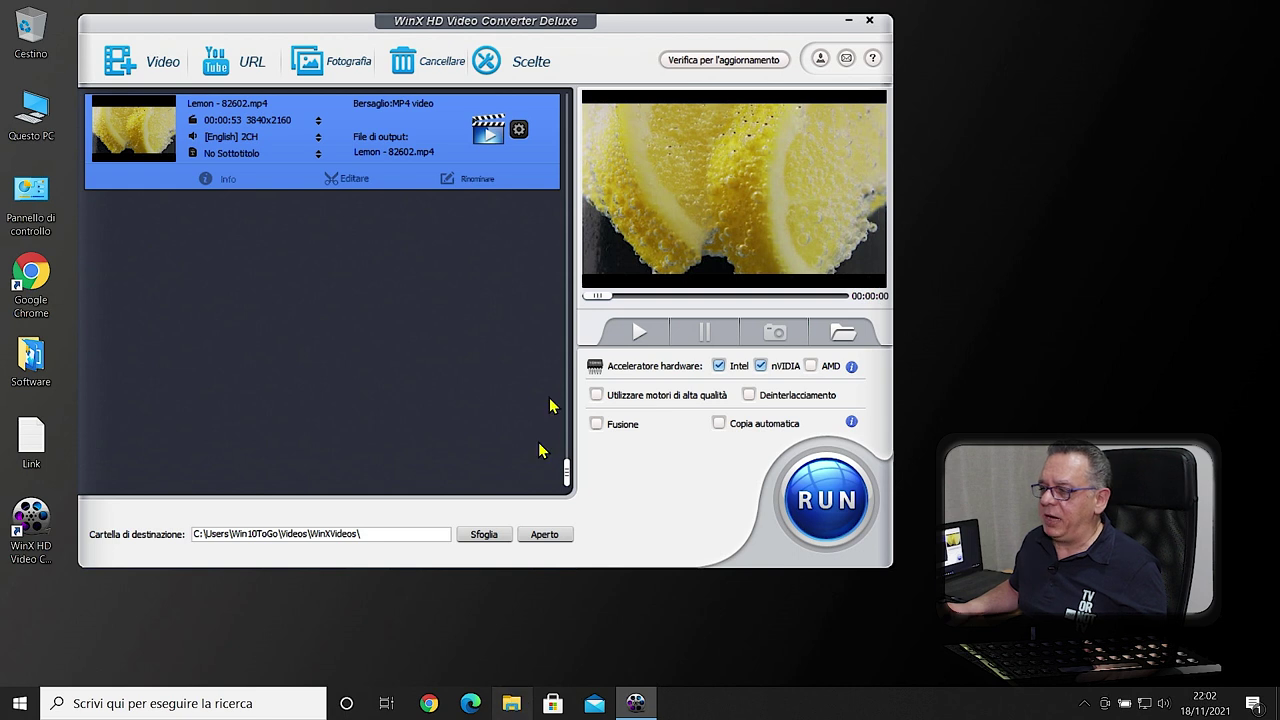
Remove the Lemon - 82602.mp4 clip from the conversion list.
mouse_move(556, 186)
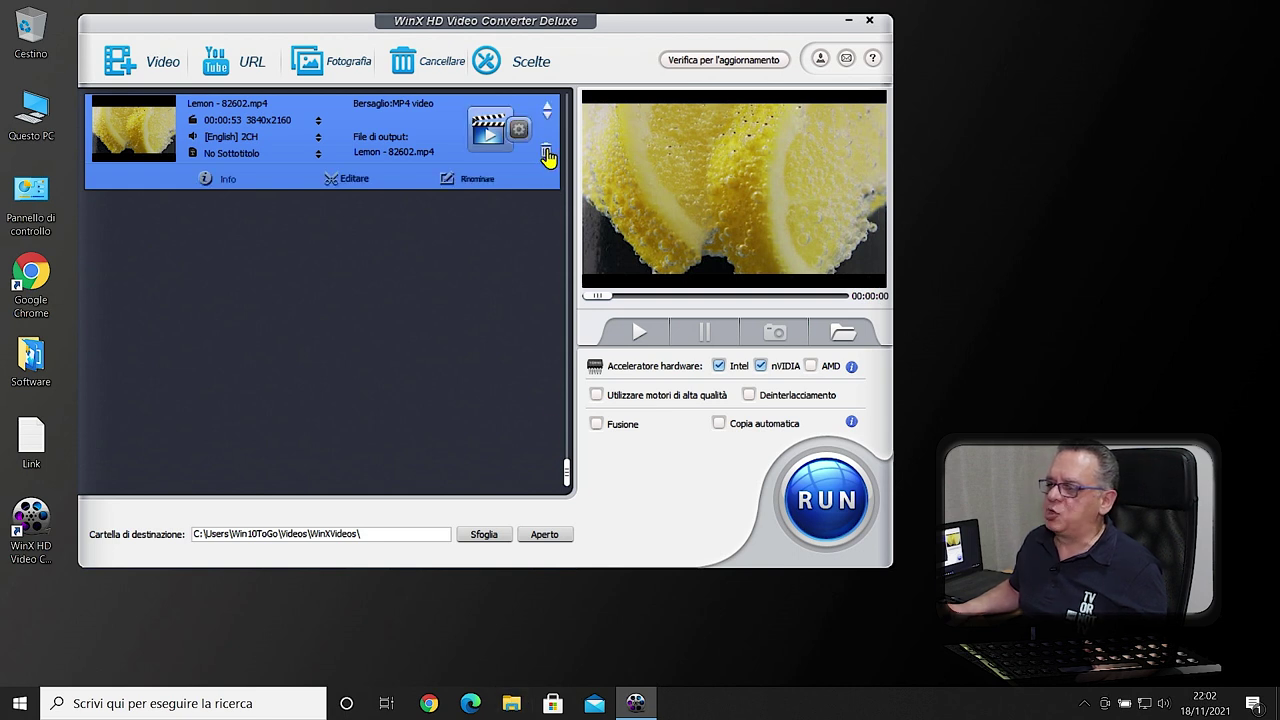
click(546, 155)
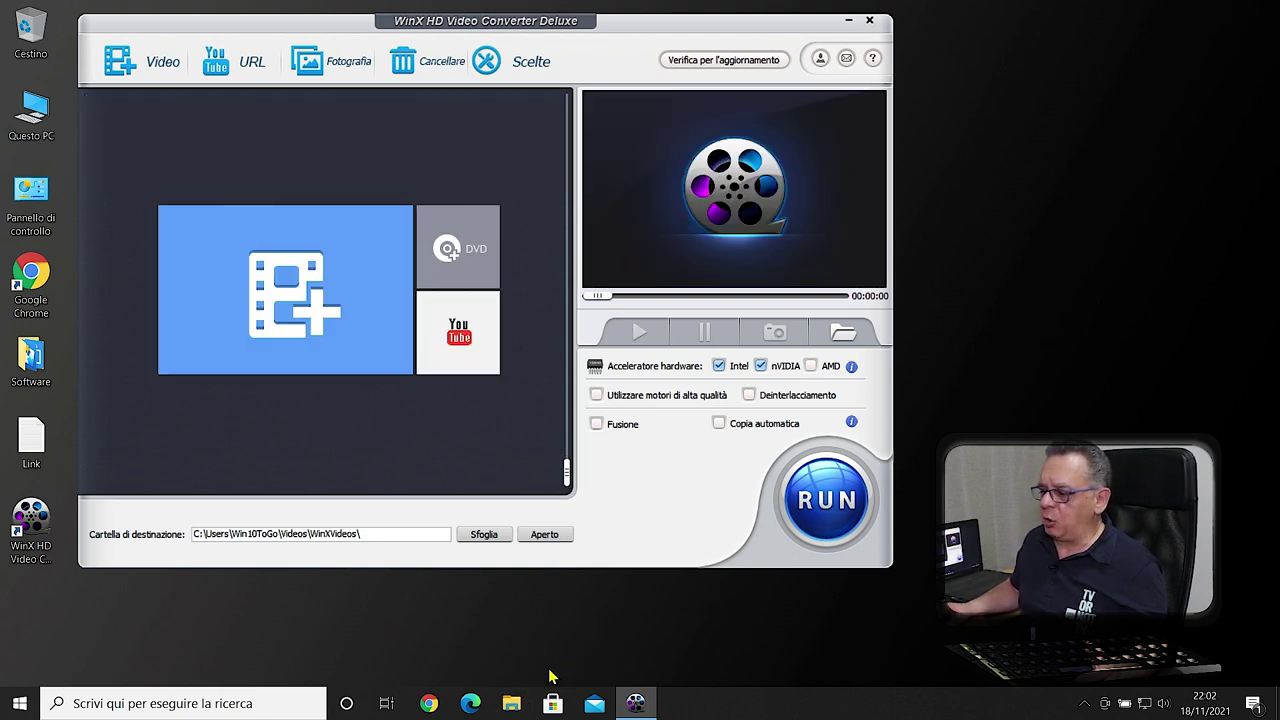
Switch to File Explorer, play the source WinX_DVD_Ripper video from the Video folder, skip ahead in it, and close both windows.
click(512, 706)
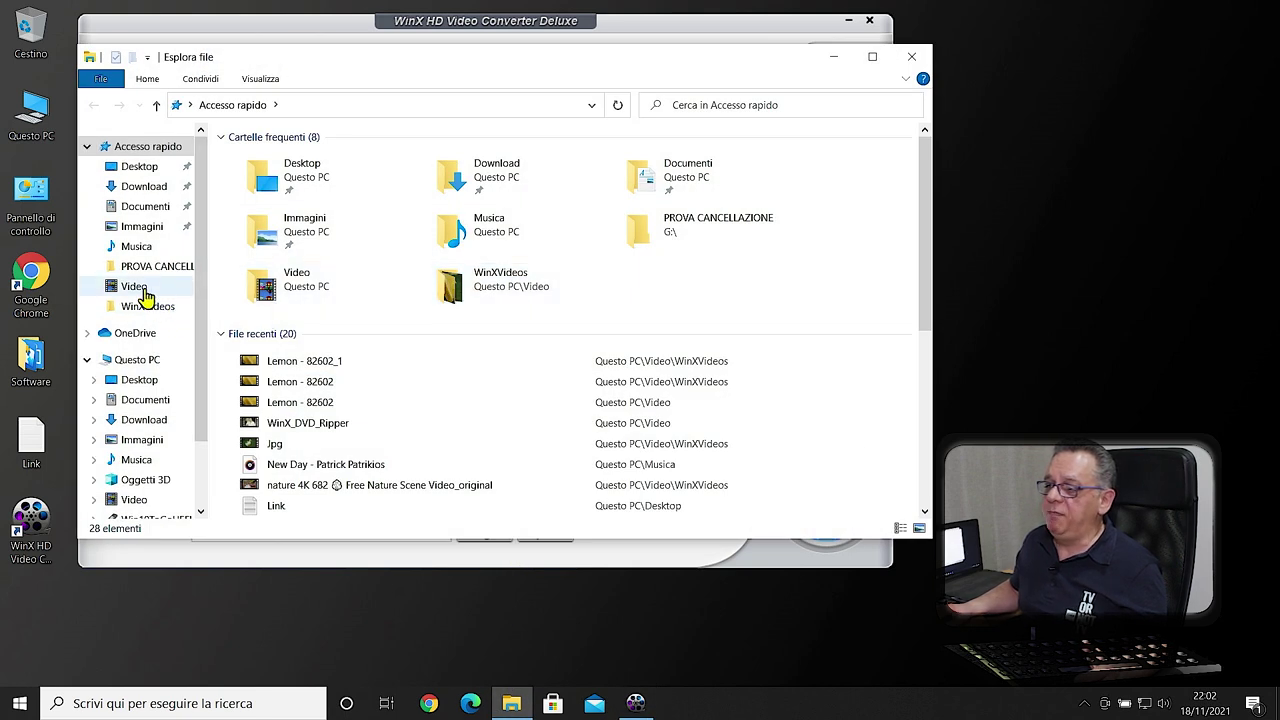
click(135, 287)
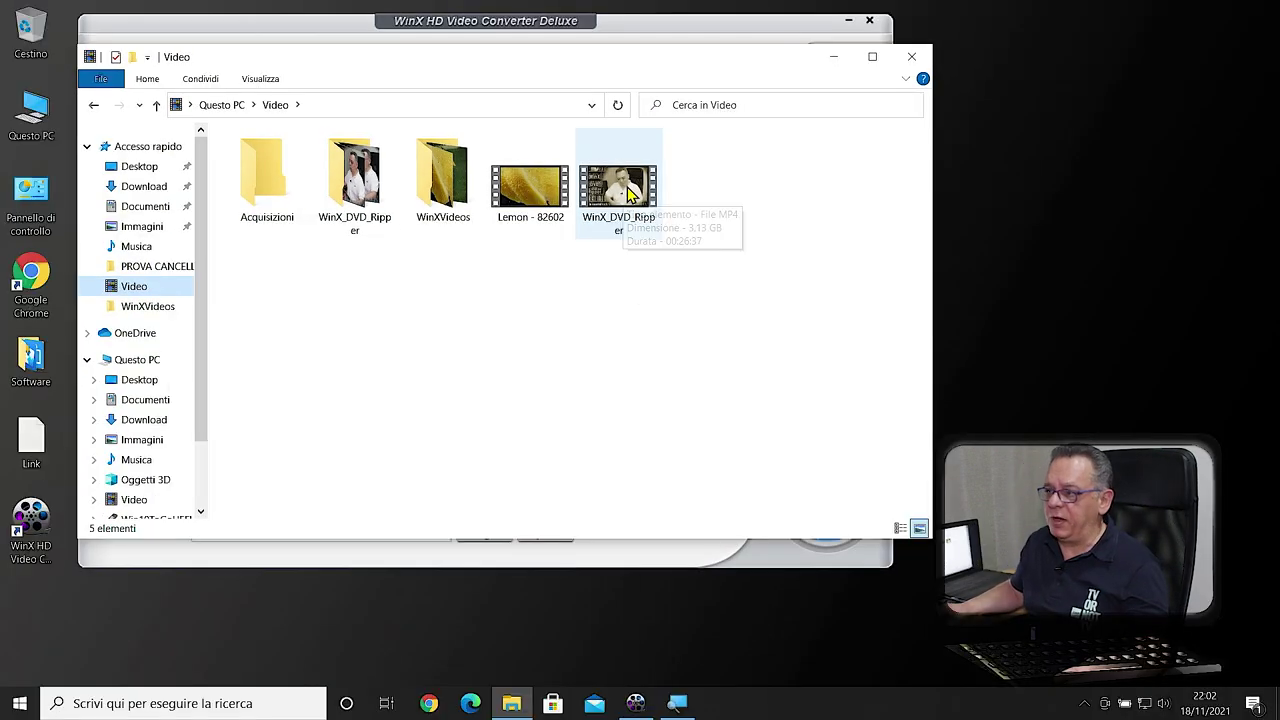
double_click(640, 195)
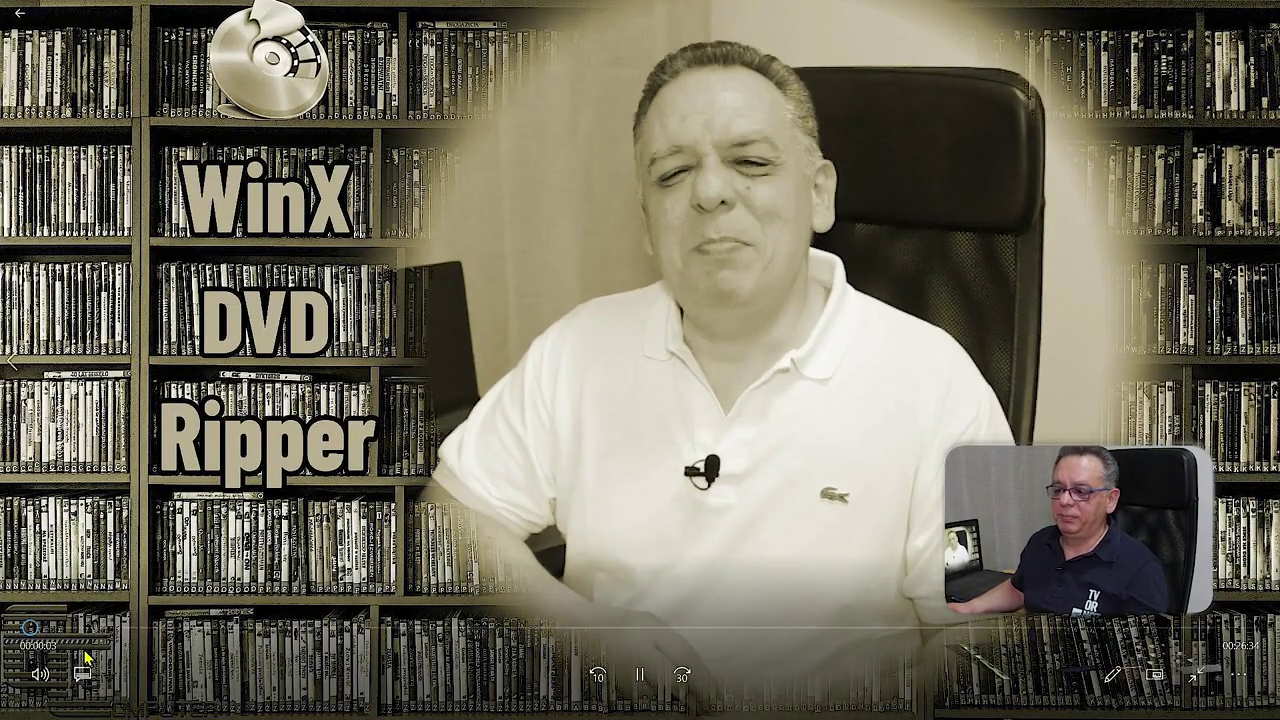
click(63, 630)
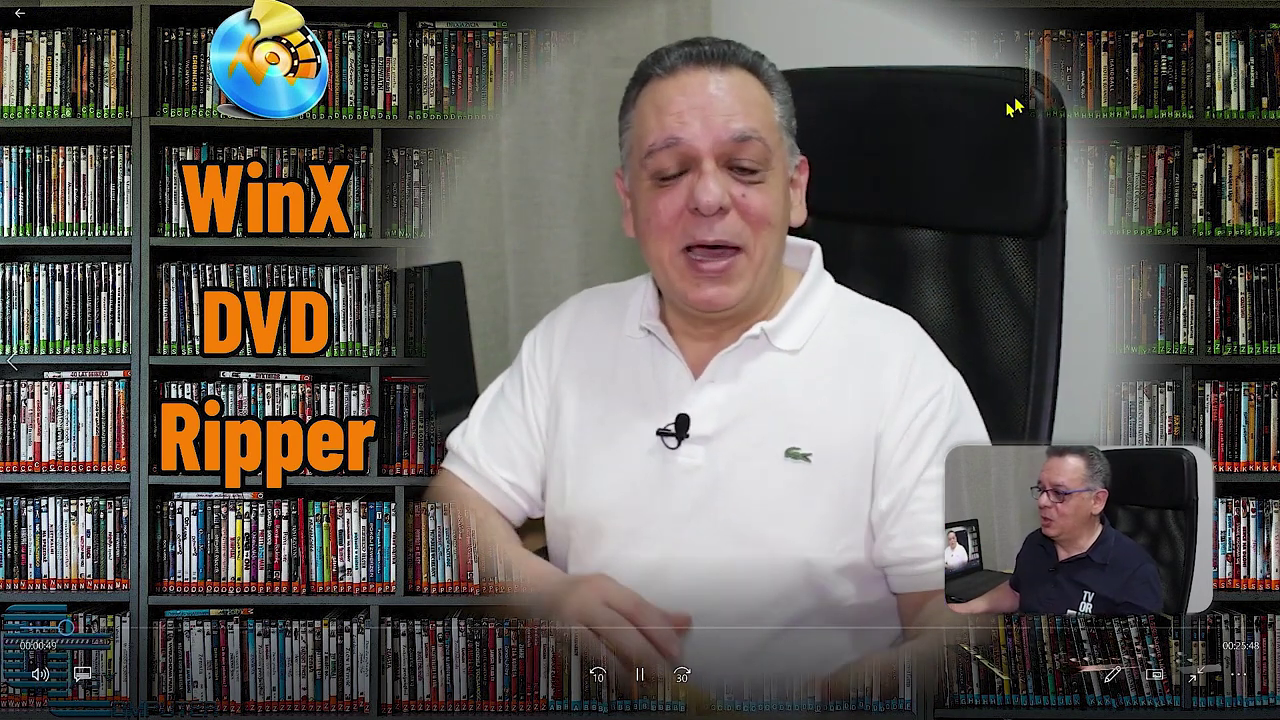
click(1256, 12)
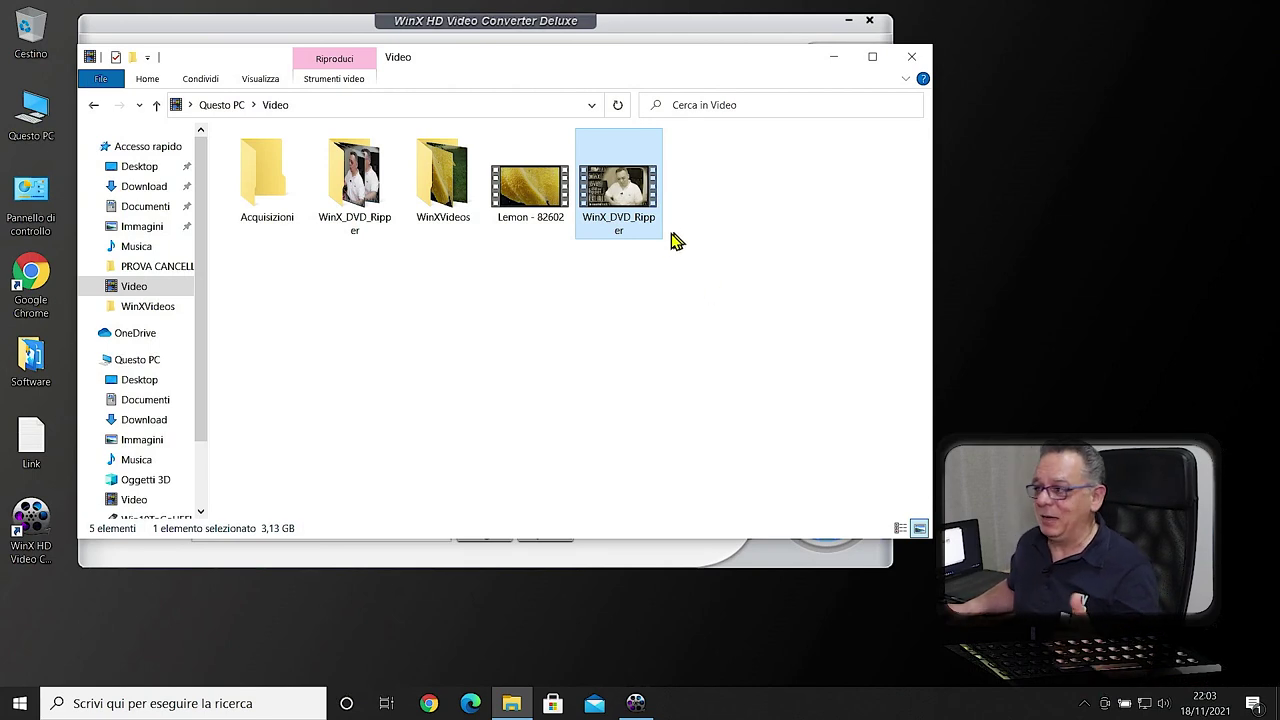
click(919, 60)
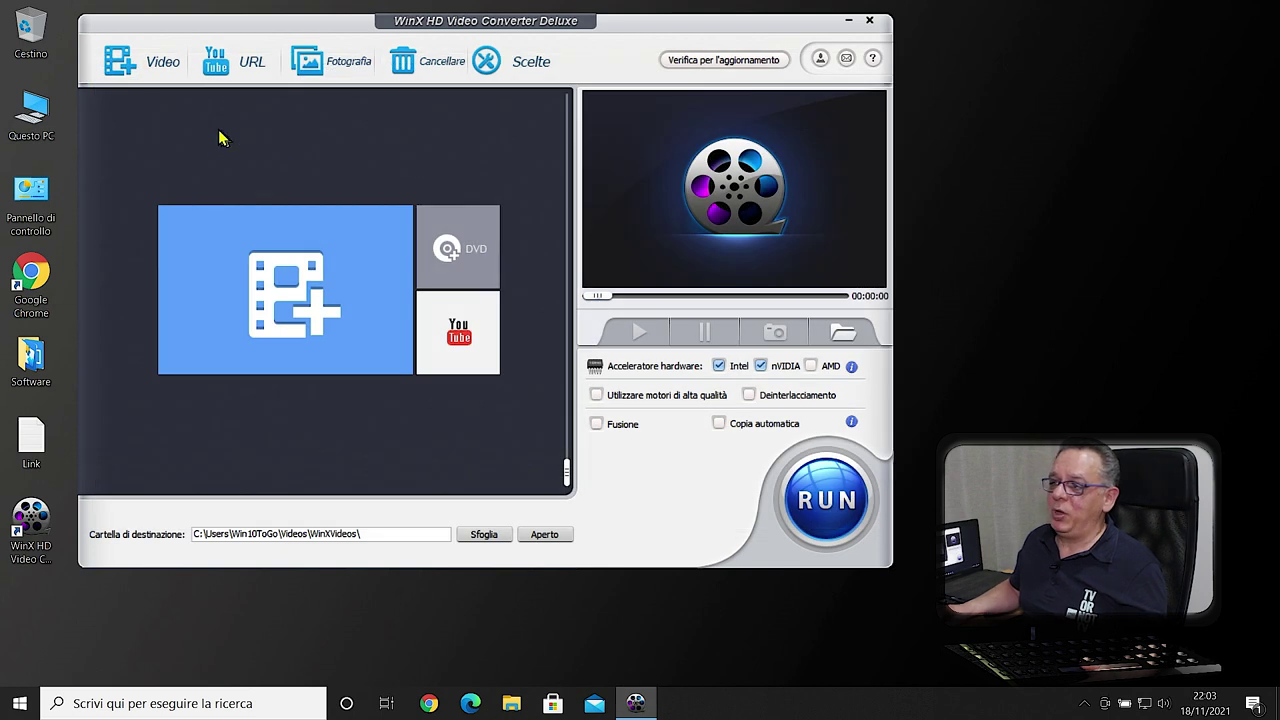
Add the WinX_DVD_Ripper video from the Video folder to the conversion list with the recommended MP4 video output profile.
click(153, 65)
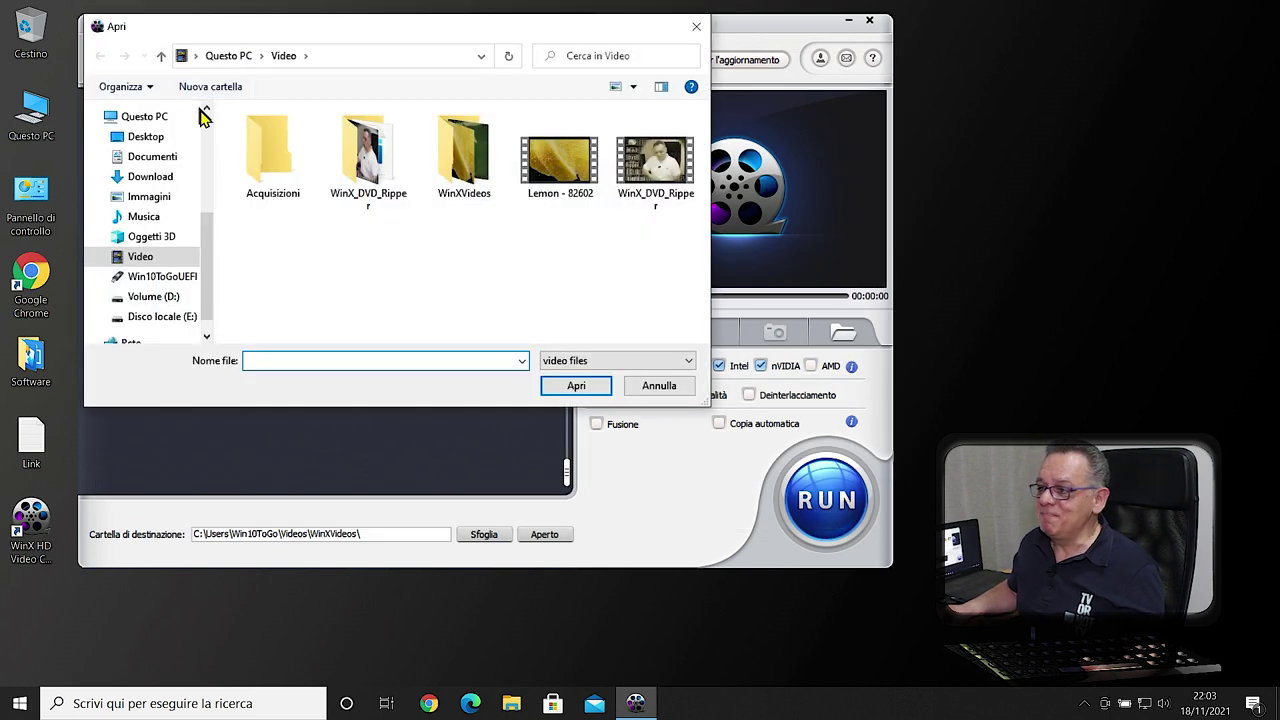
click(651, 170)
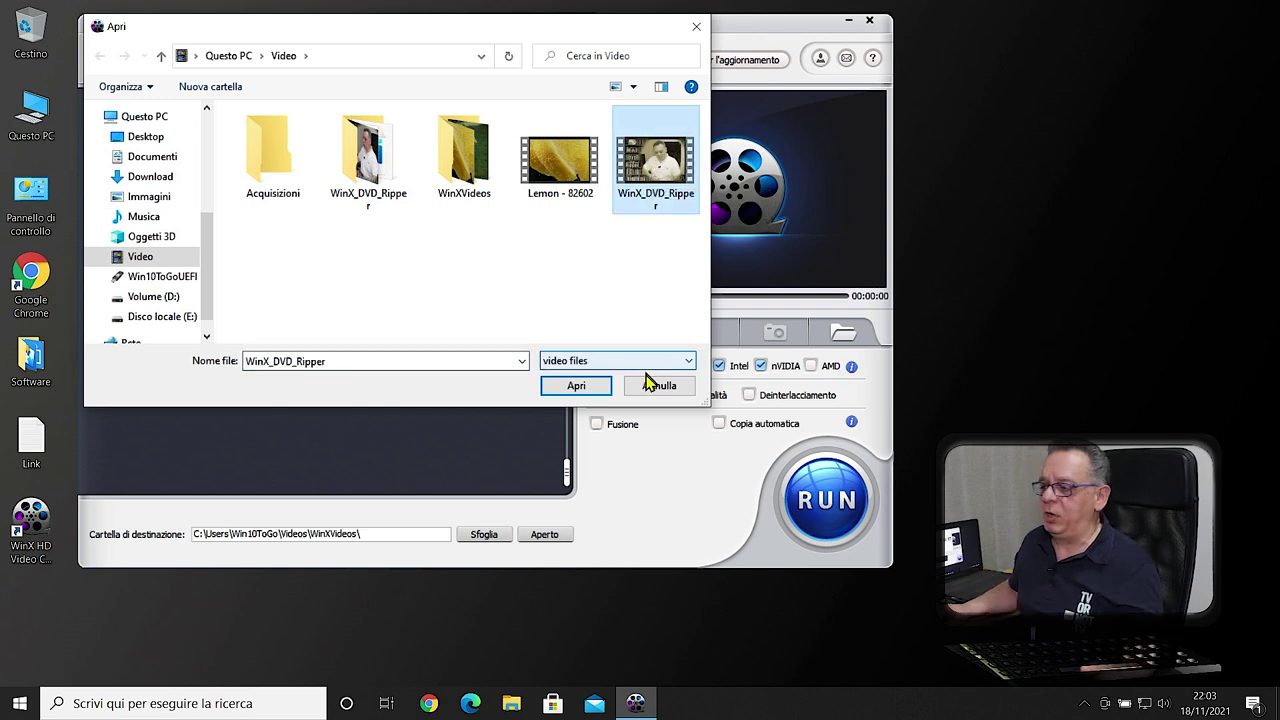
click(576, 388)
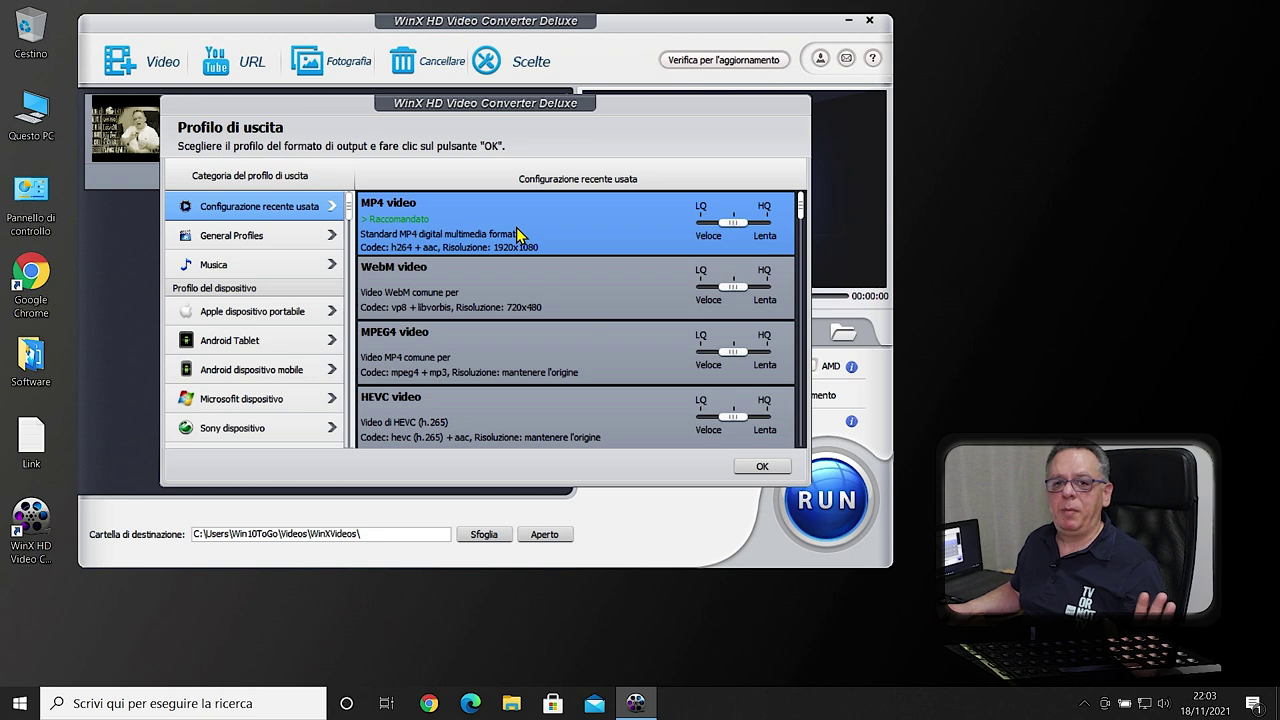
click(762, 466)
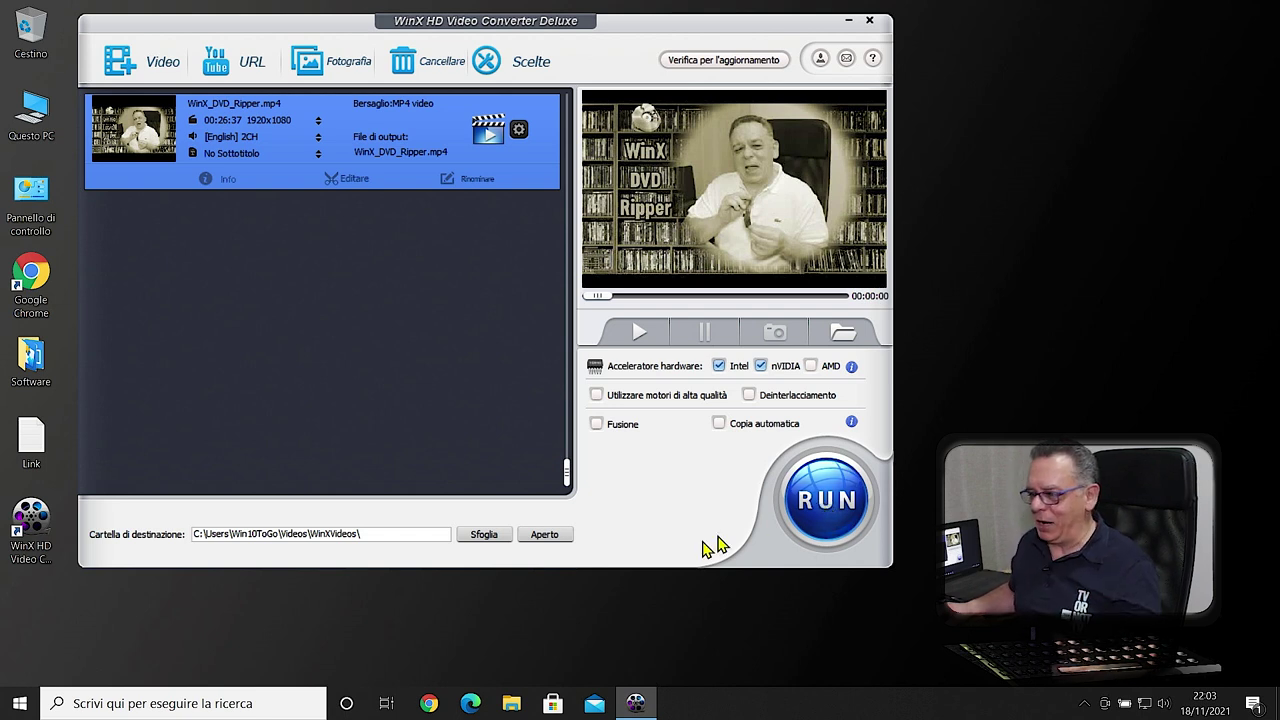
Switch to File Explorer, check and play the converted WinX_DVD_Ripper file in the WinXVideos folder, skip ahead, and close both windows.
click(511, 704)
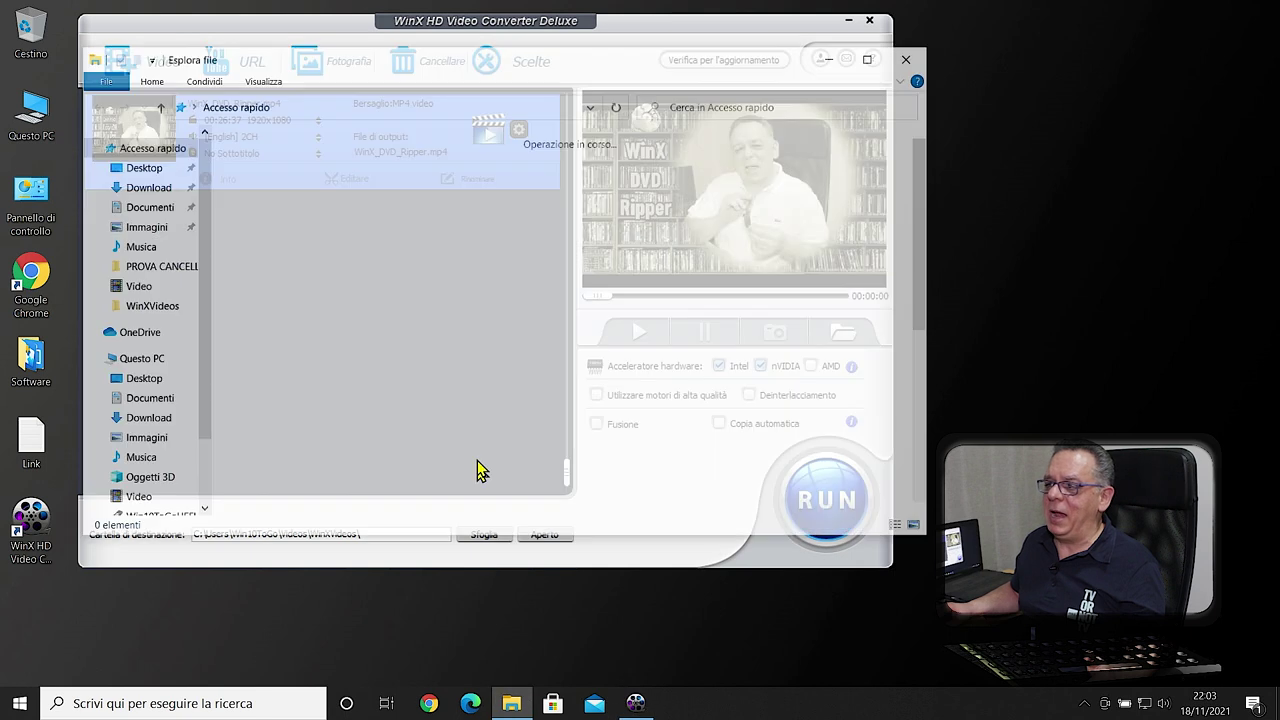
click(155, 307)
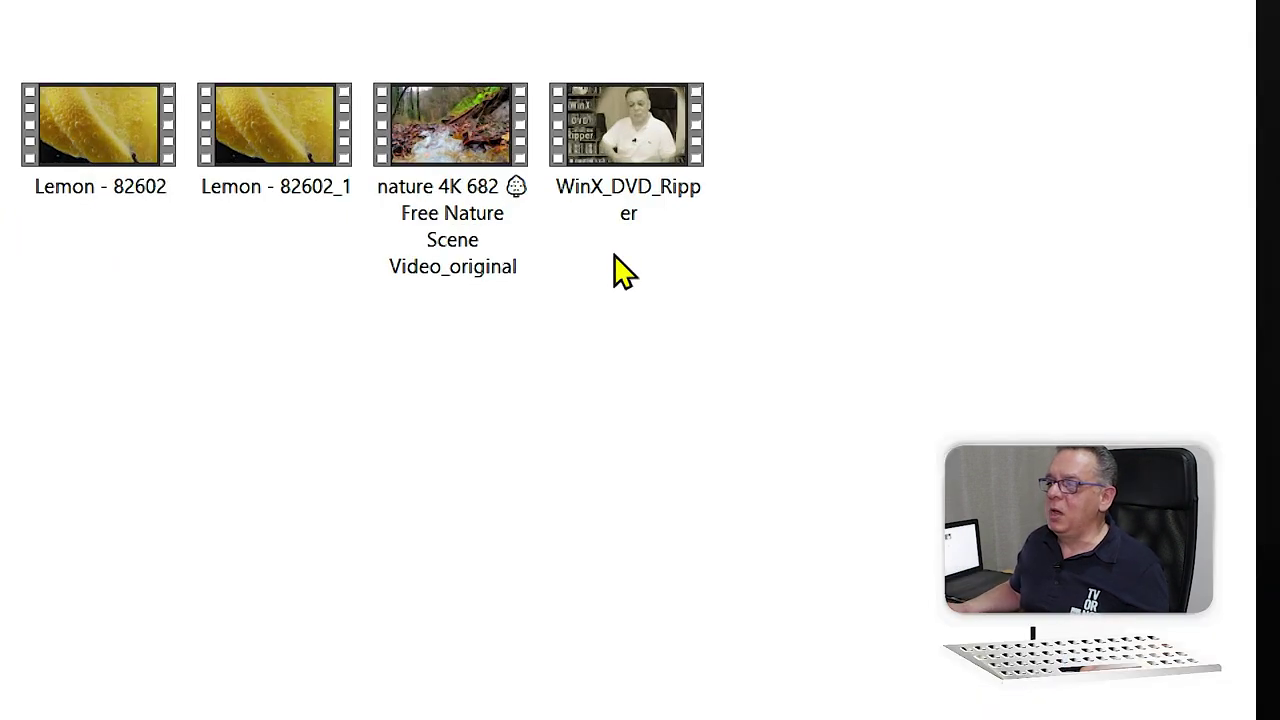
mouse_move(627, 111)
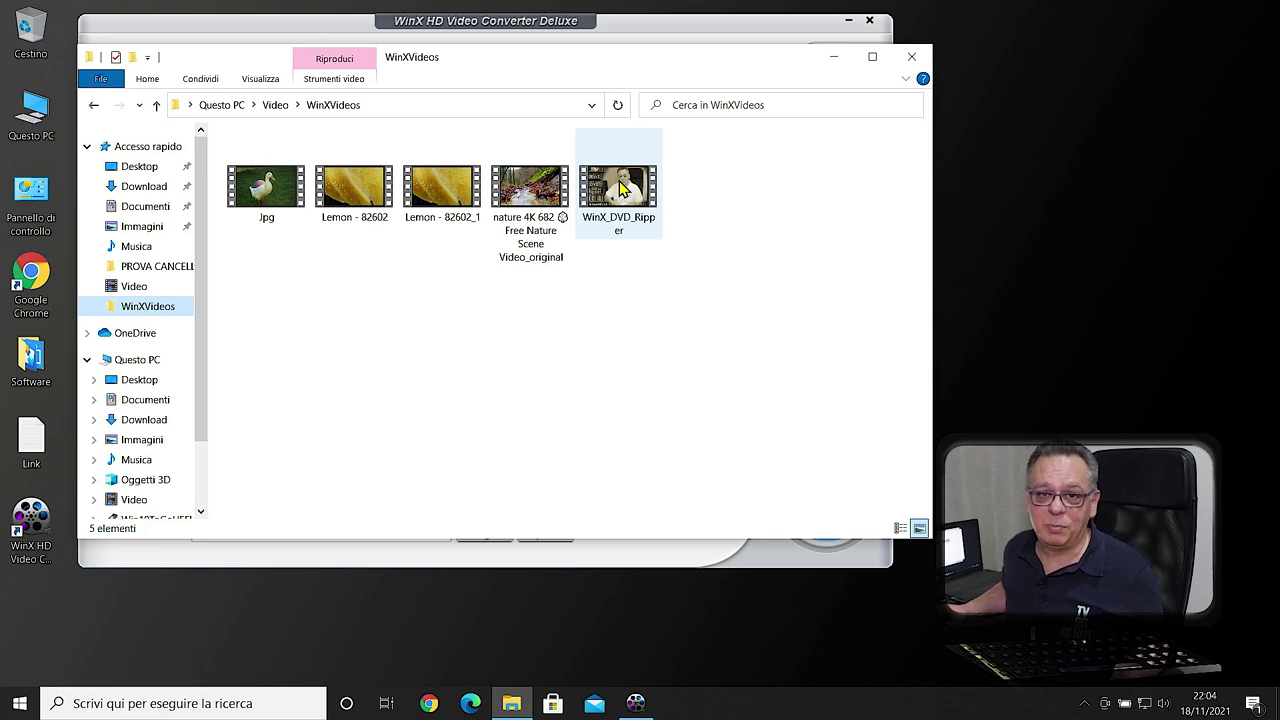
double_click(617, 184)
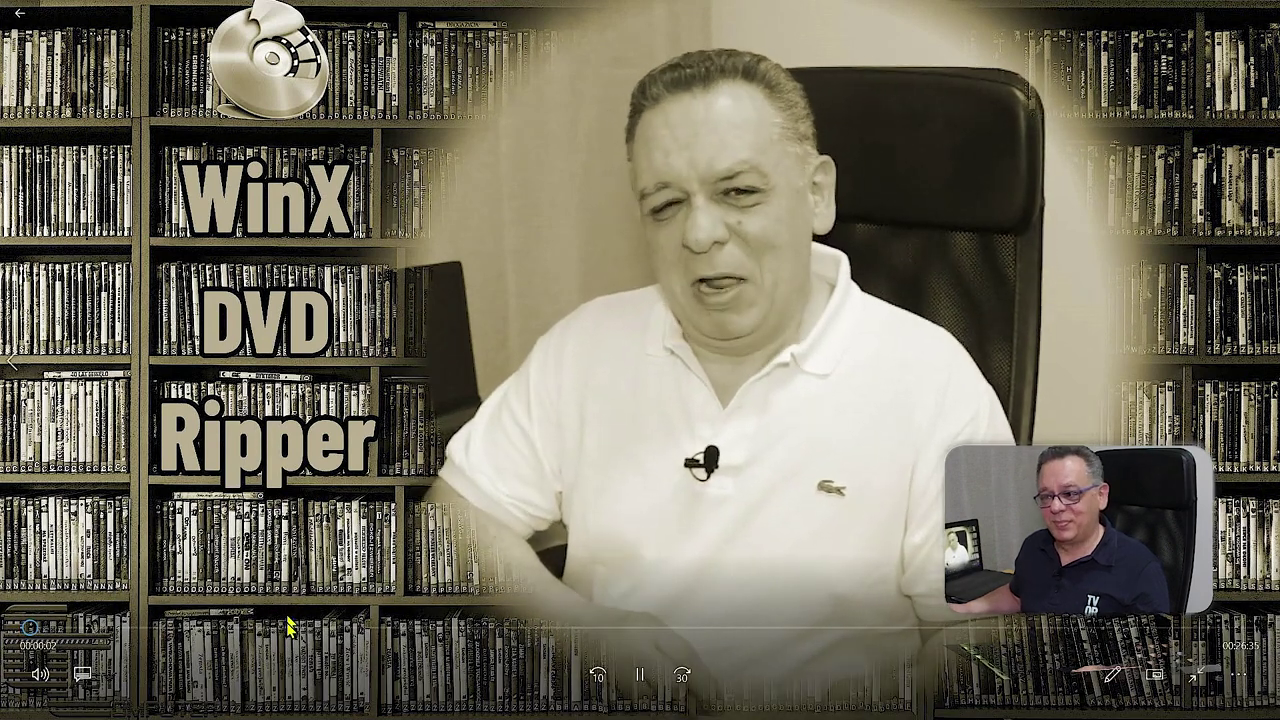
click(68, 630)
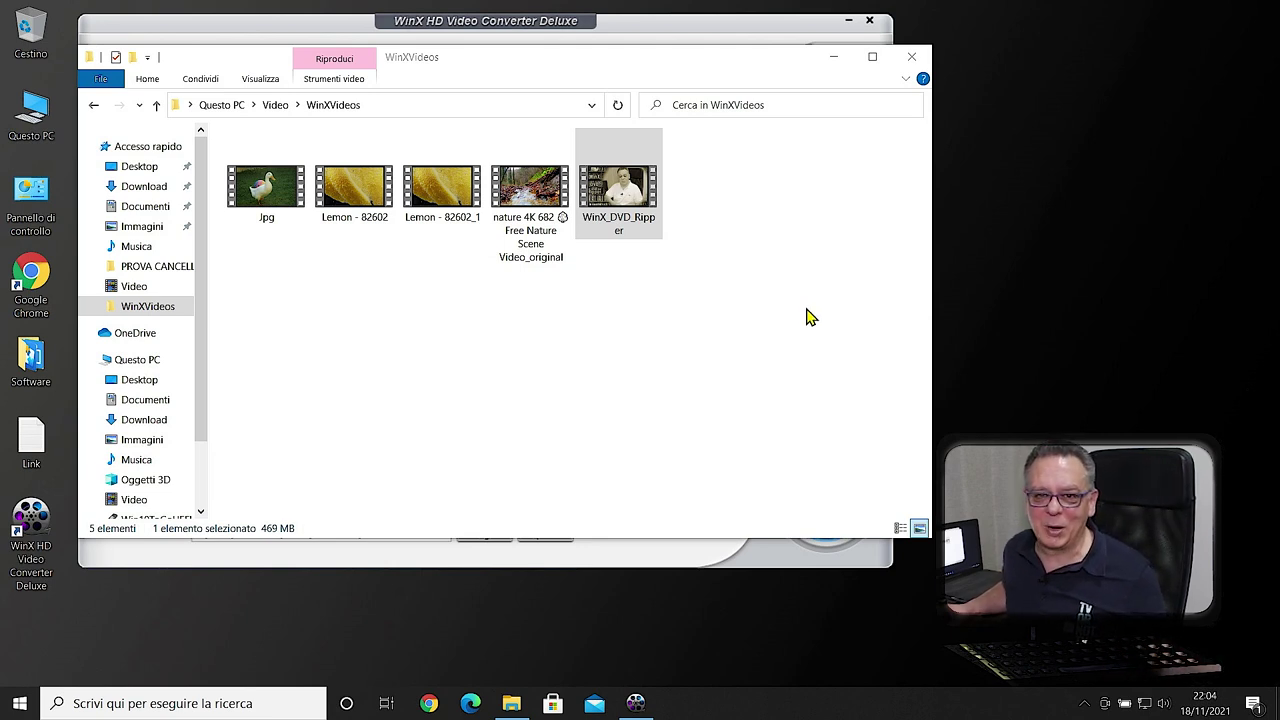
click(911, 57)
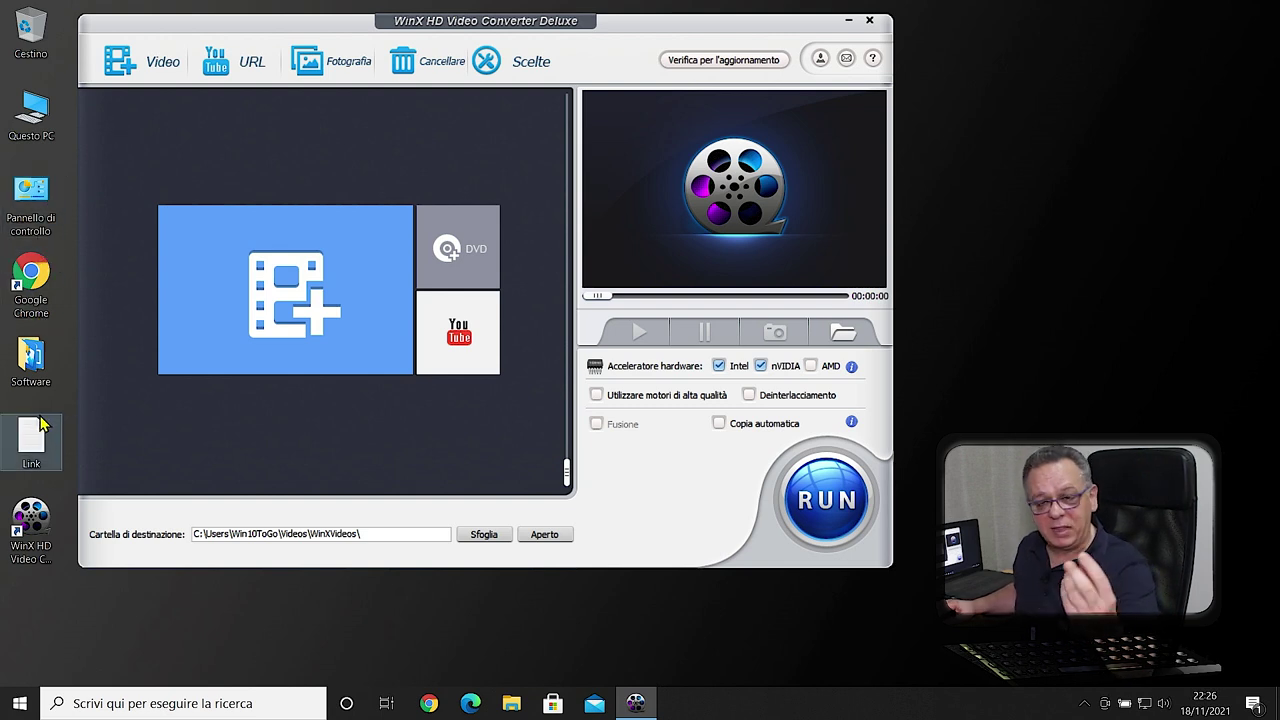
Open the Link text file from the desktop, copy its odysee.com video address, and close the file.
double_click(32, 444)
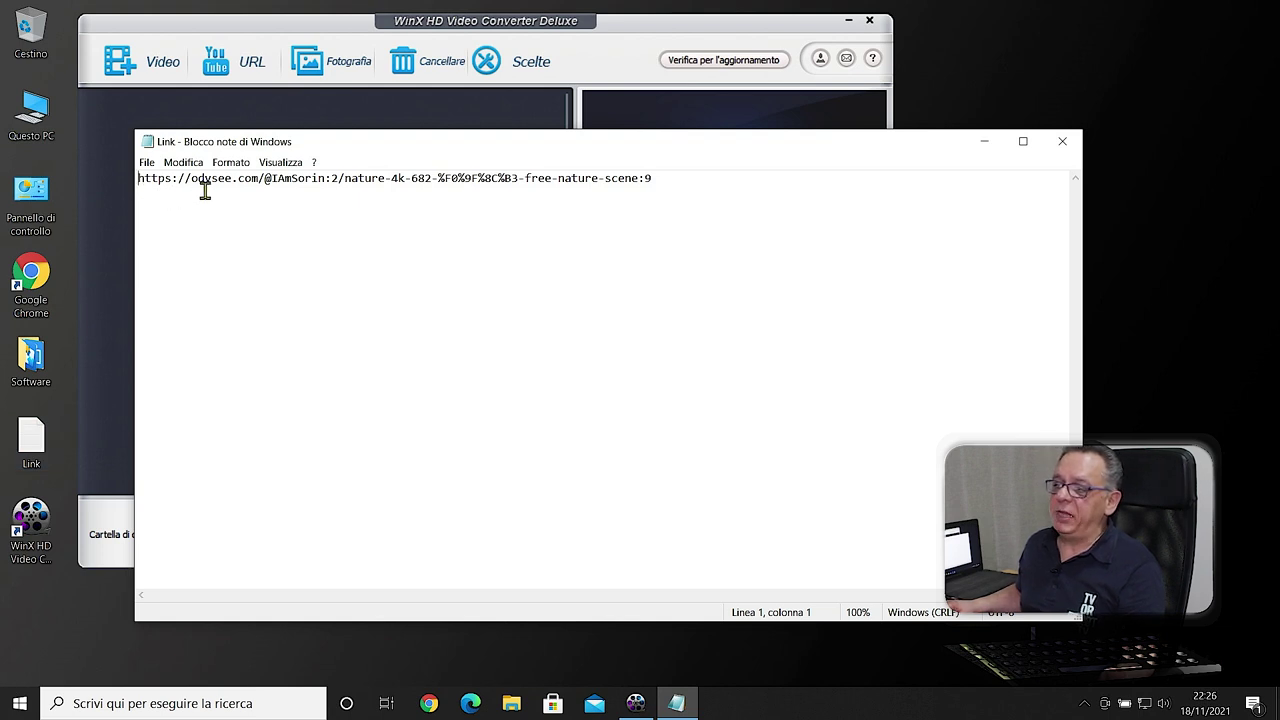
drag(138, 178, 726, 176)
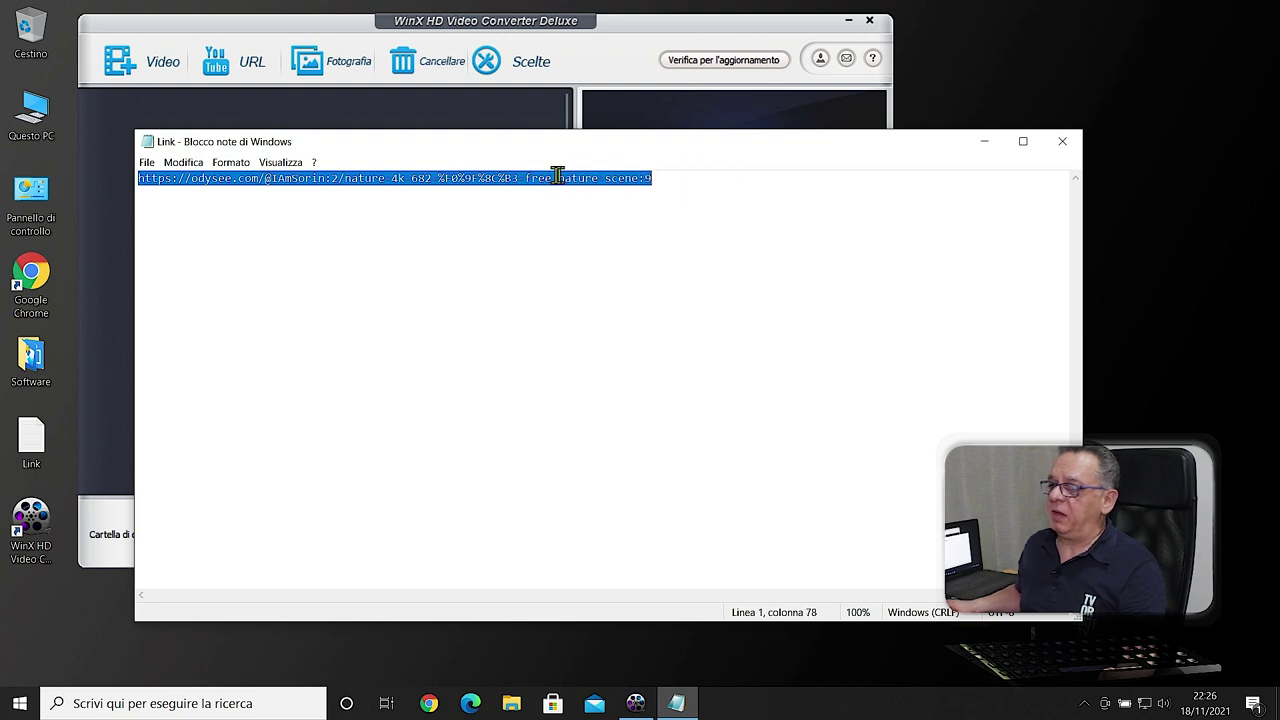
right_click(484, 177)
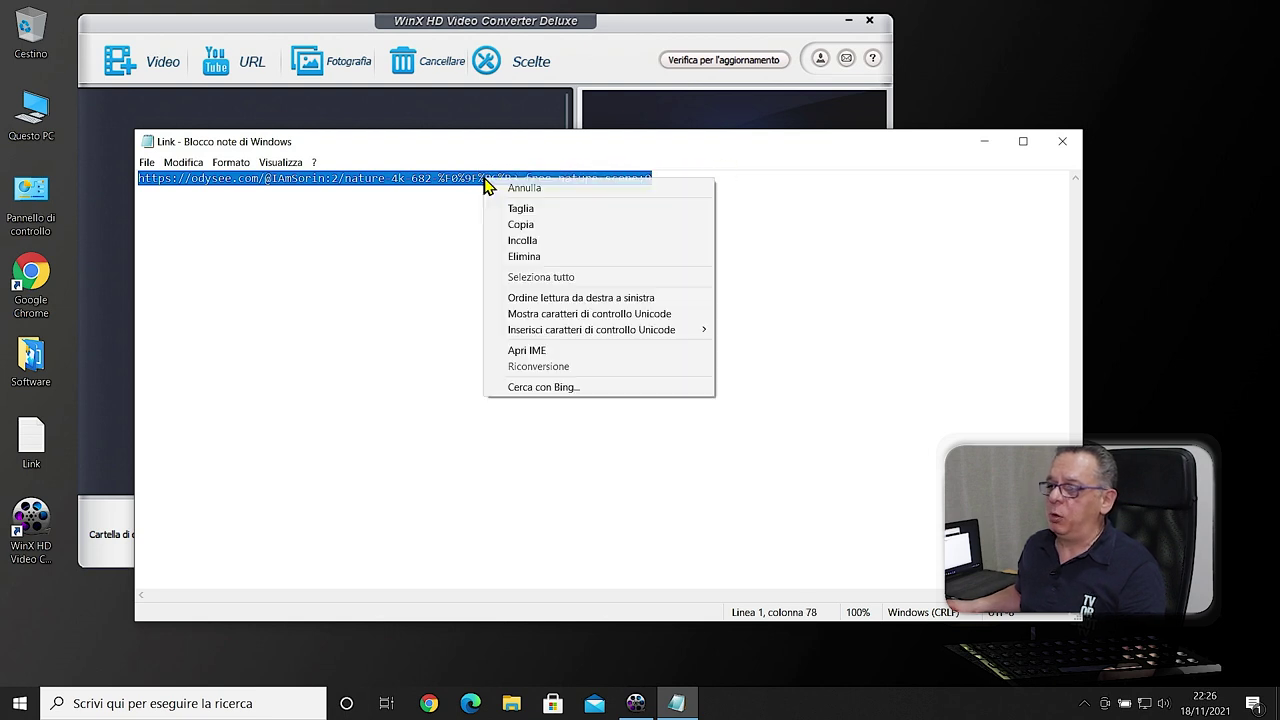
click(520, 226)
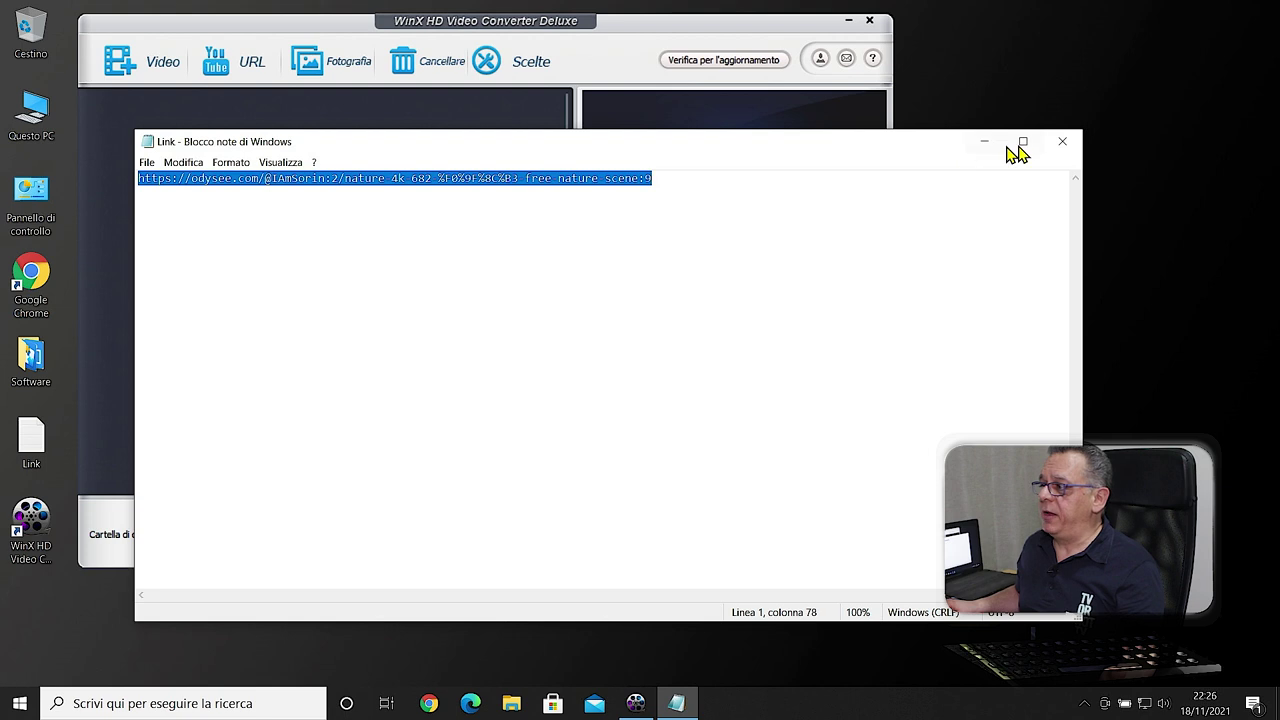
click(1079, 146)
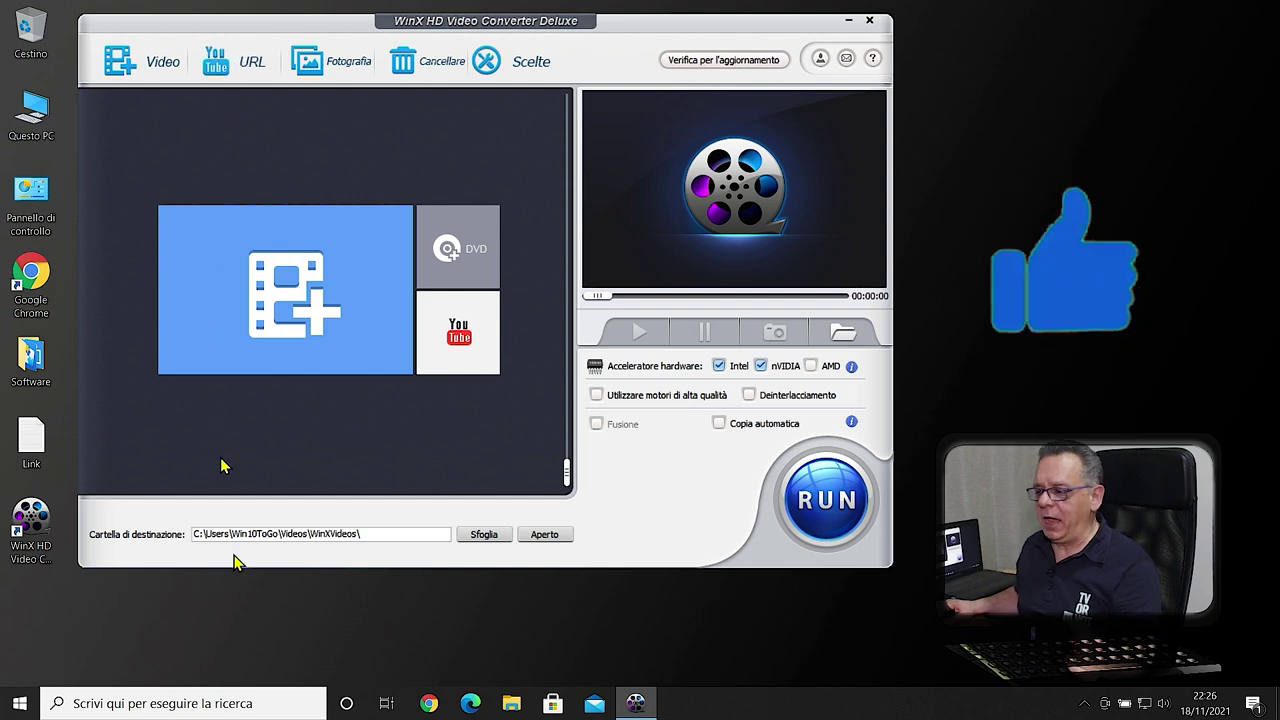
Switch to Google Chrome, open the copied odysee.com video address, watch the nature 4K 682 video, and close the browser.
click(430, 706)
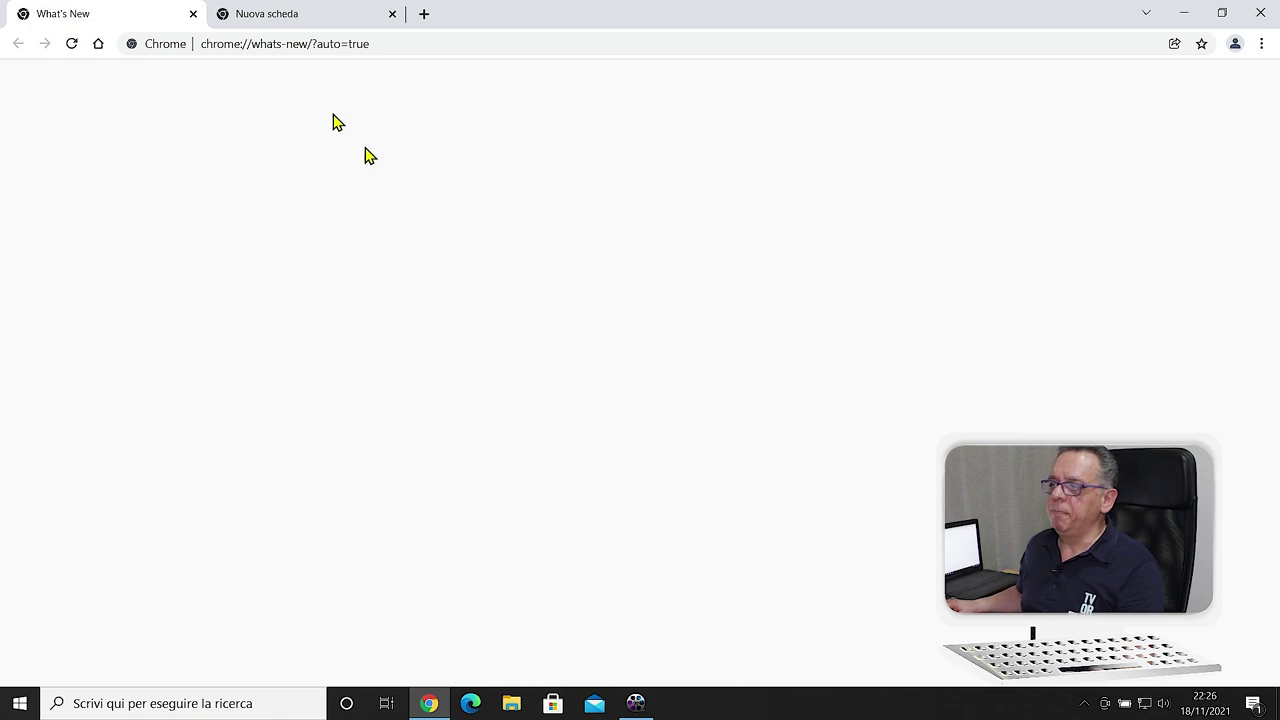
click(229, 44)
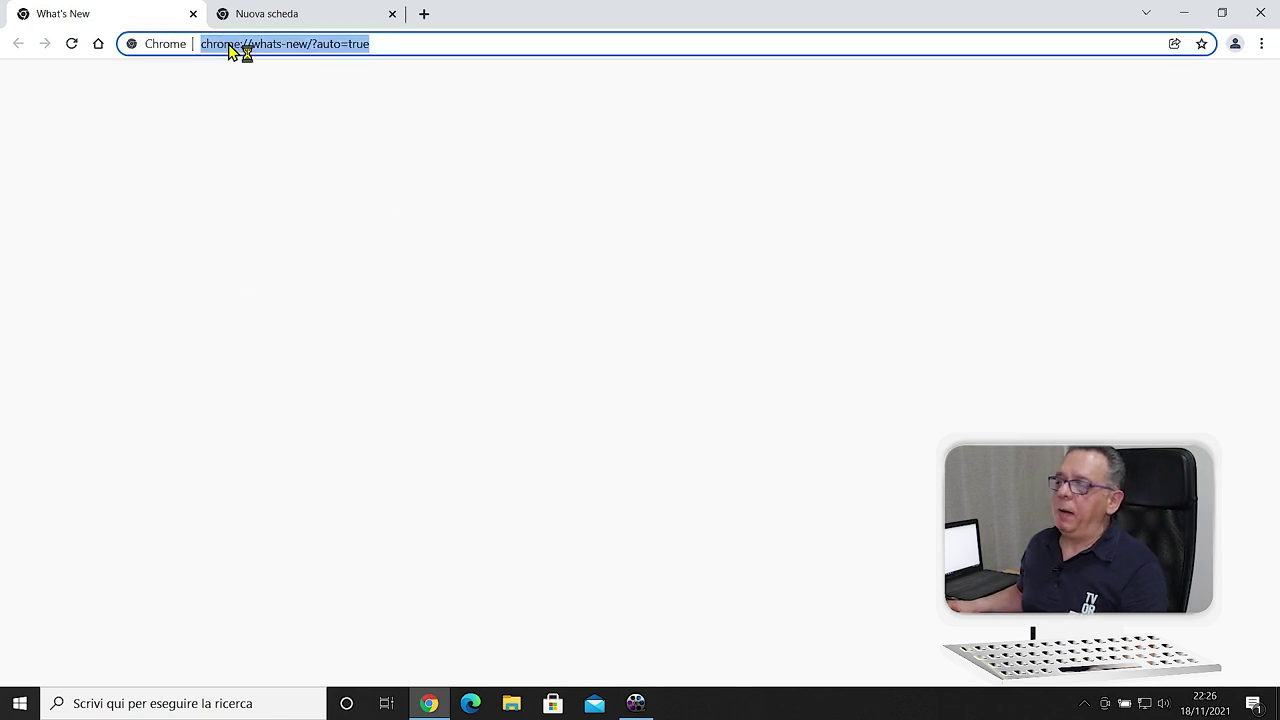
right_click(229, 44)
click(272, 154)
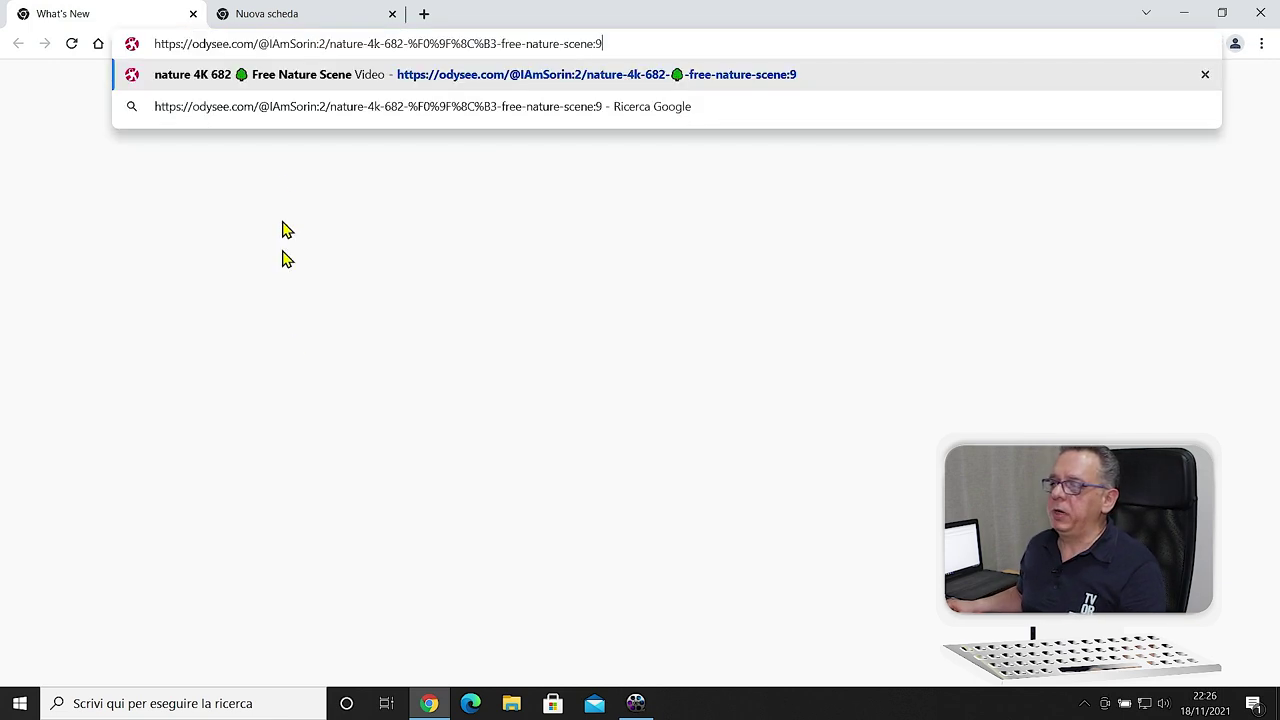
key(Return)
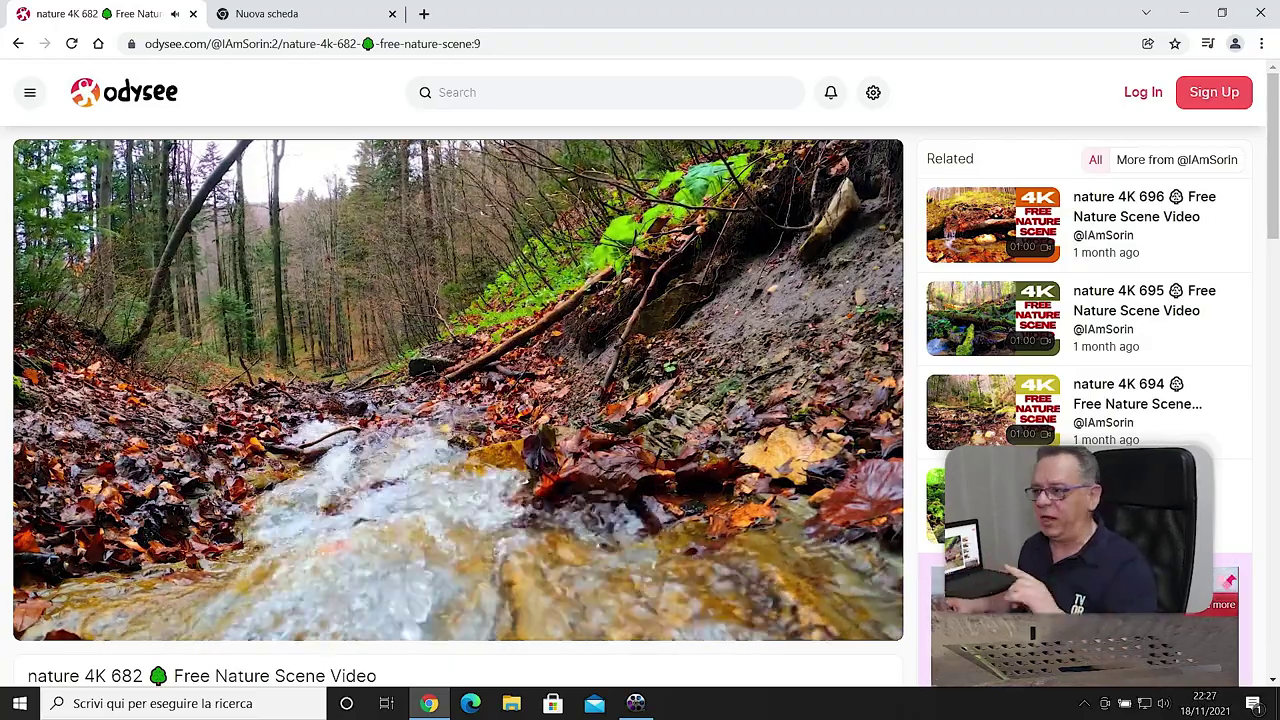
mouse_move(443, 418)
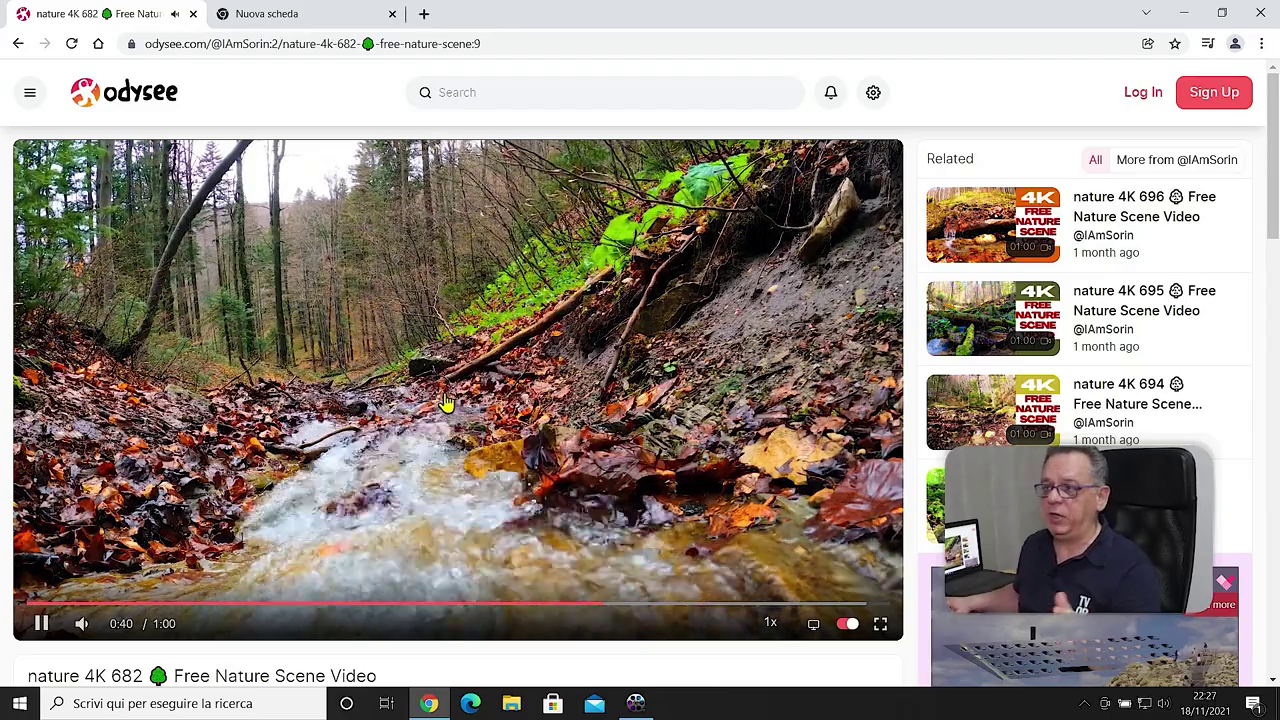
click(1264, 12)
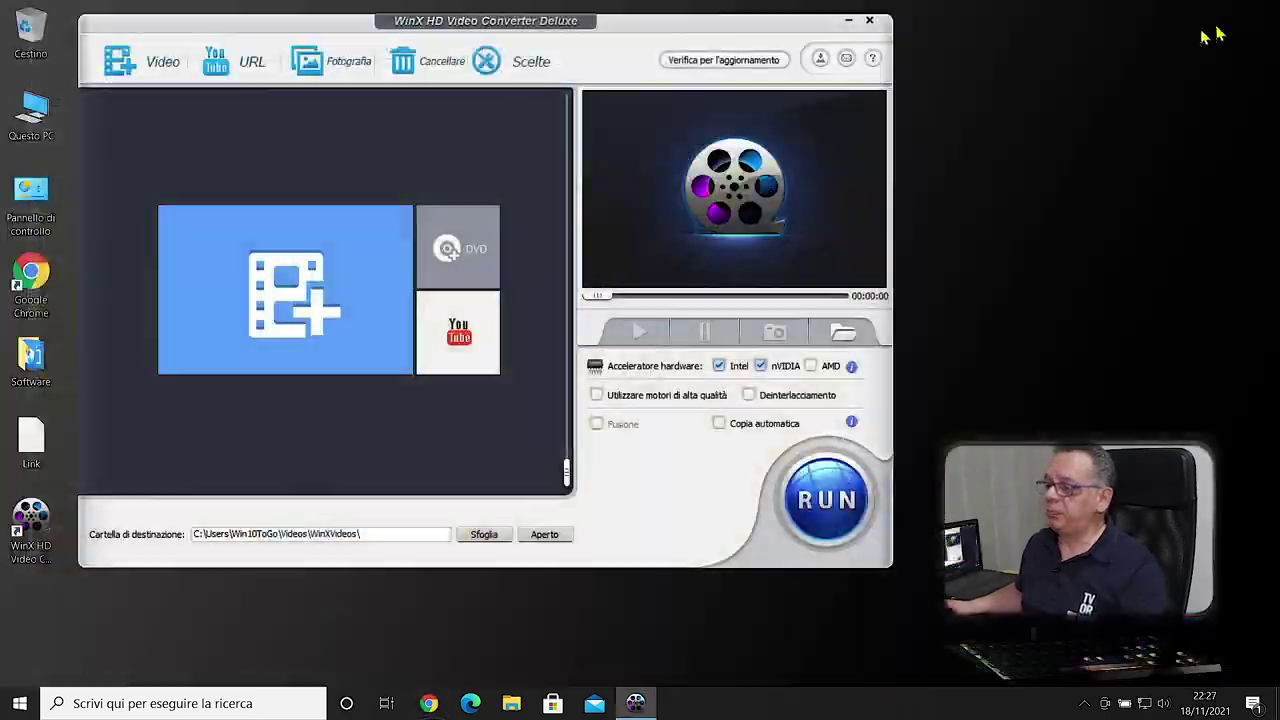
Analyse the copied odysee.com address as an online video URL and add its 1920x1080 mp4 version to the list.
click(246, 66)
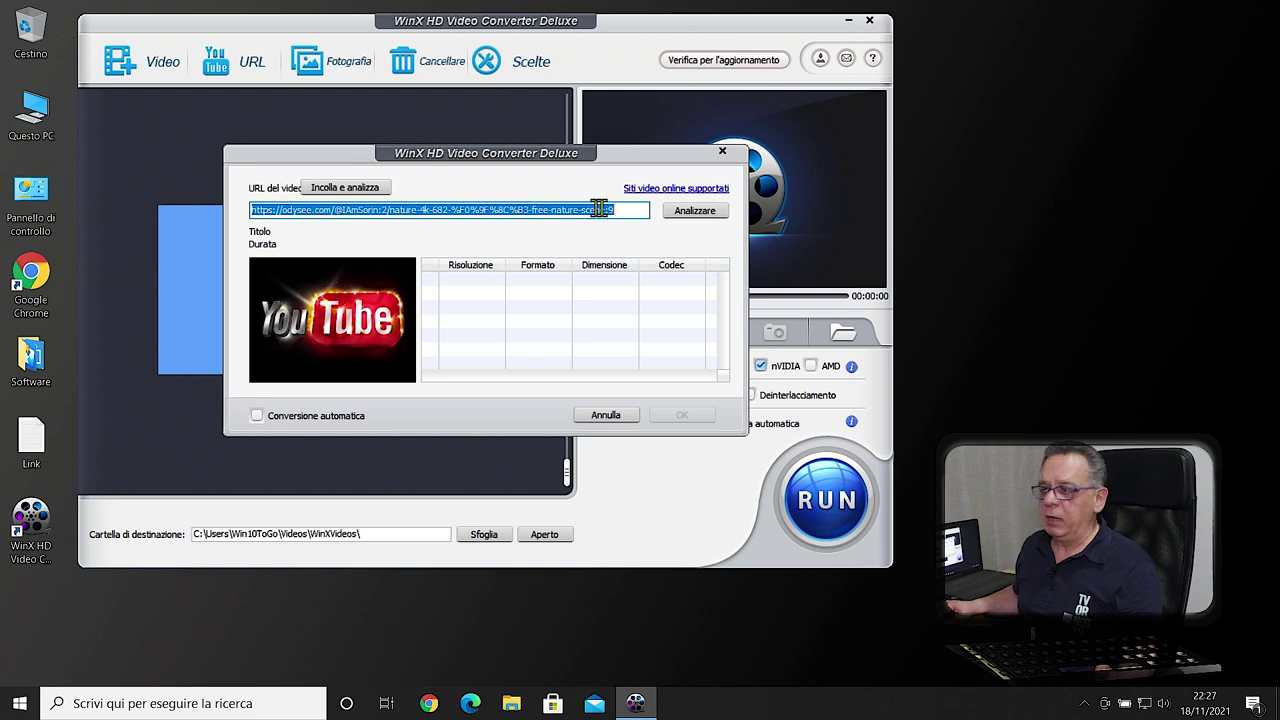
click(692, 212)
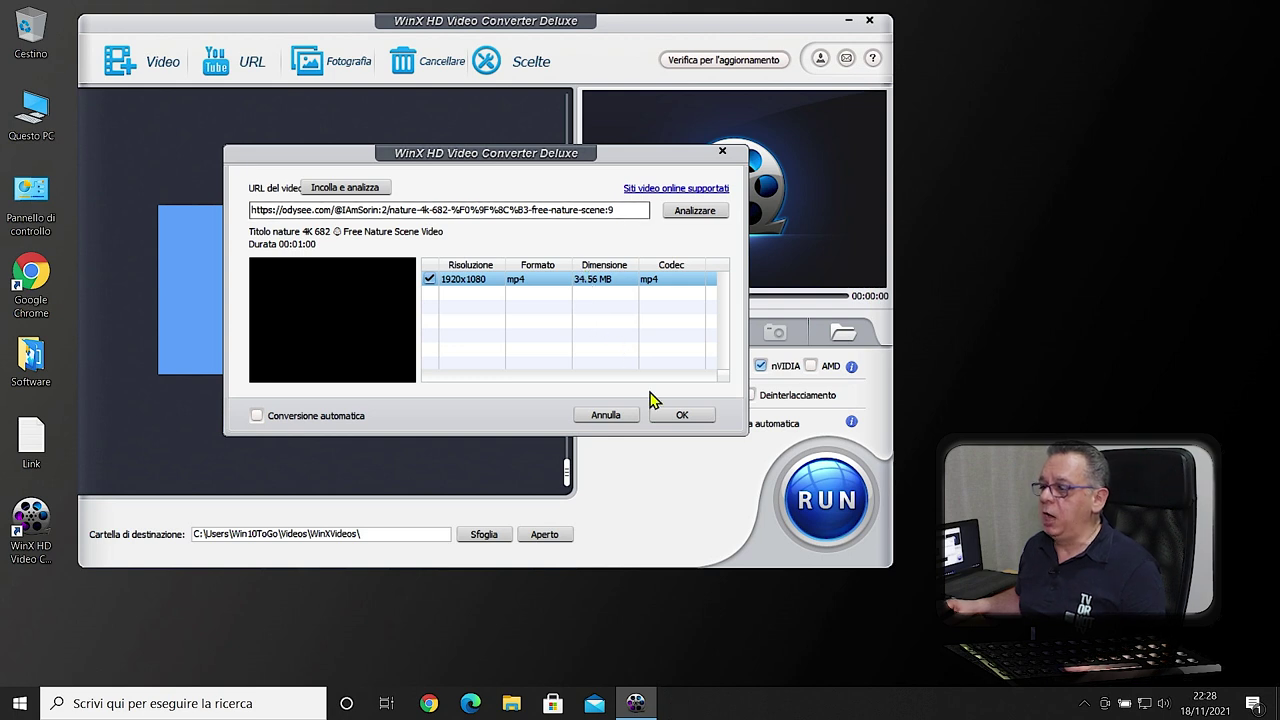
click(682, 415)
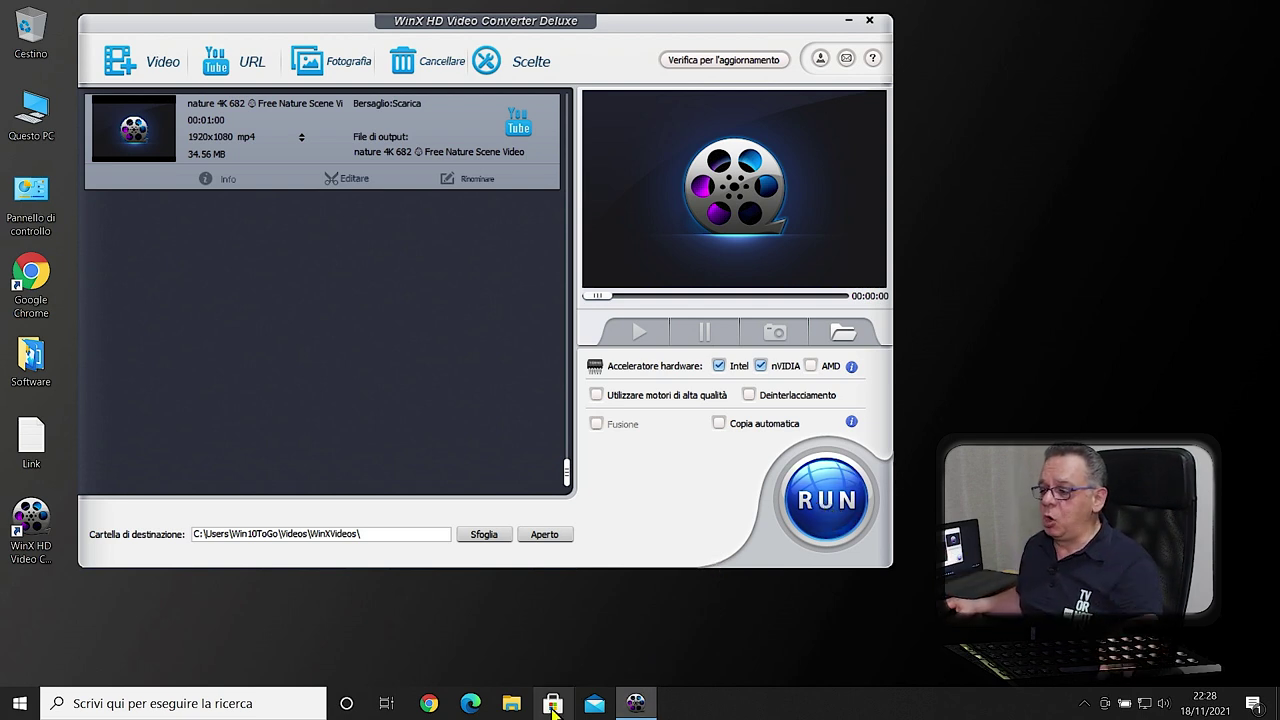
Switch to File Explorer, play the downloaded nature 4K 682 video from the WinXVideos folder, and close both windows.
click(511, 705)
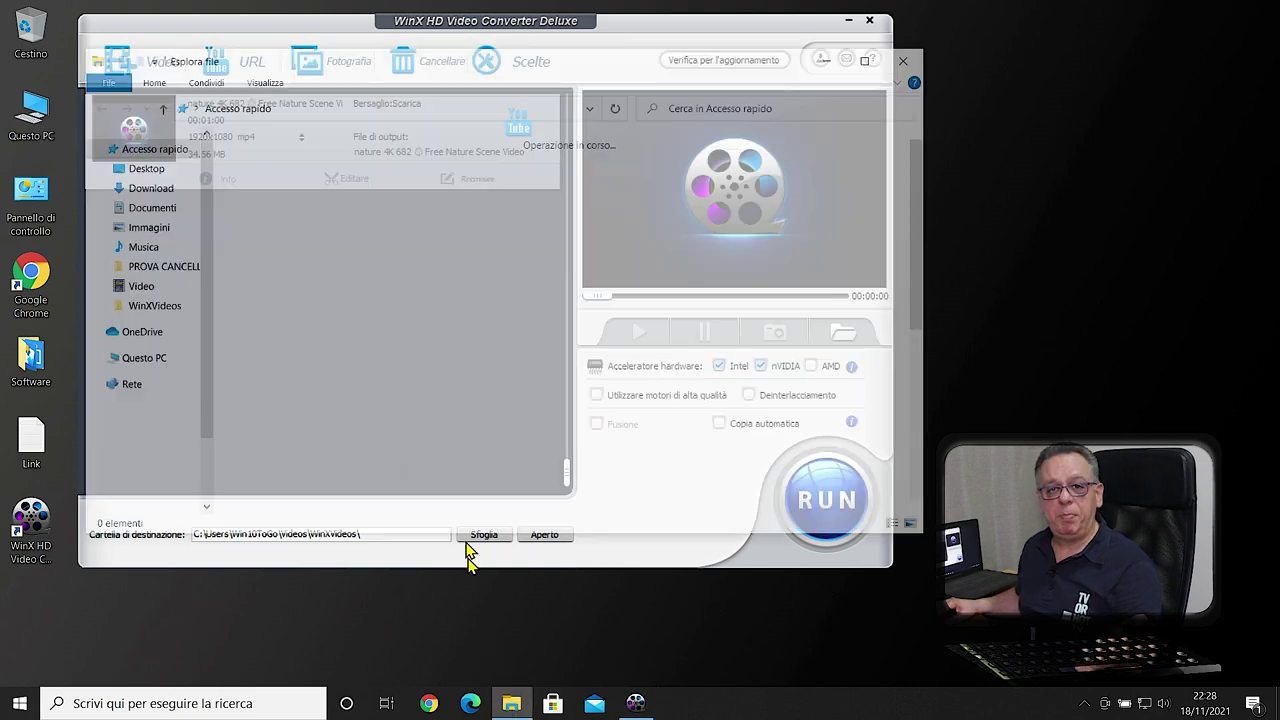
click(148, 307)
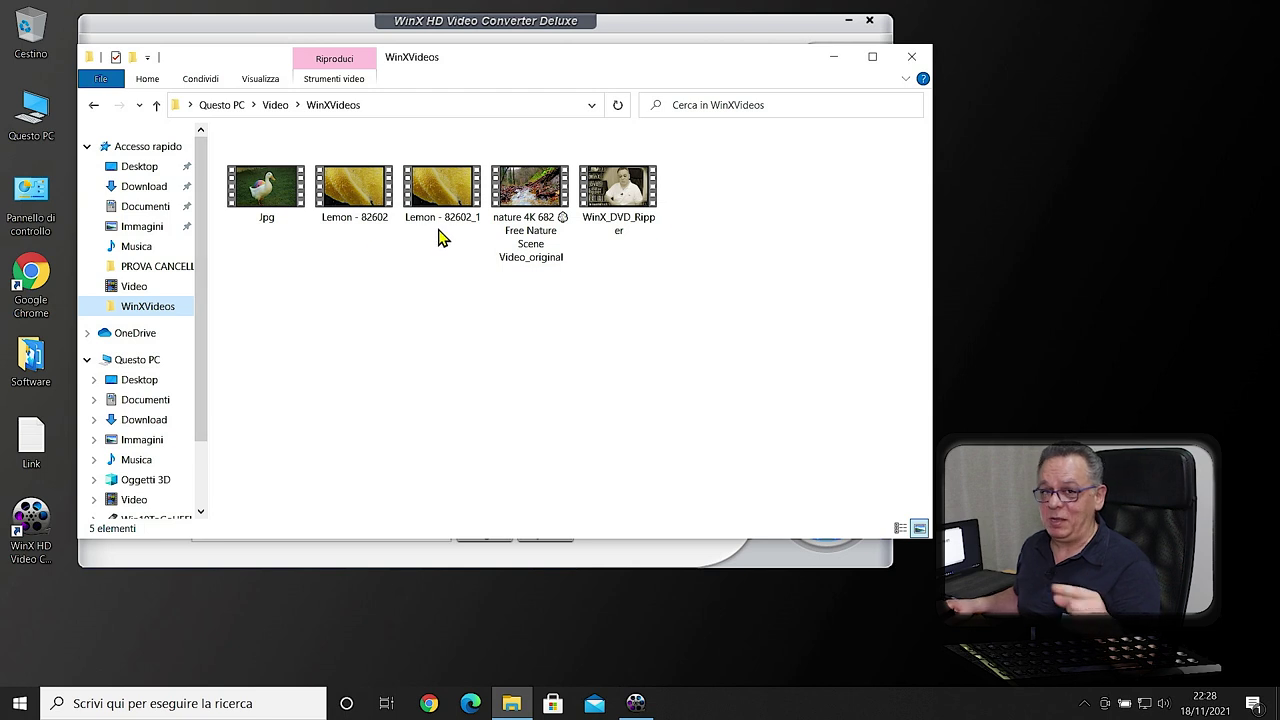
double_click(531, 190)
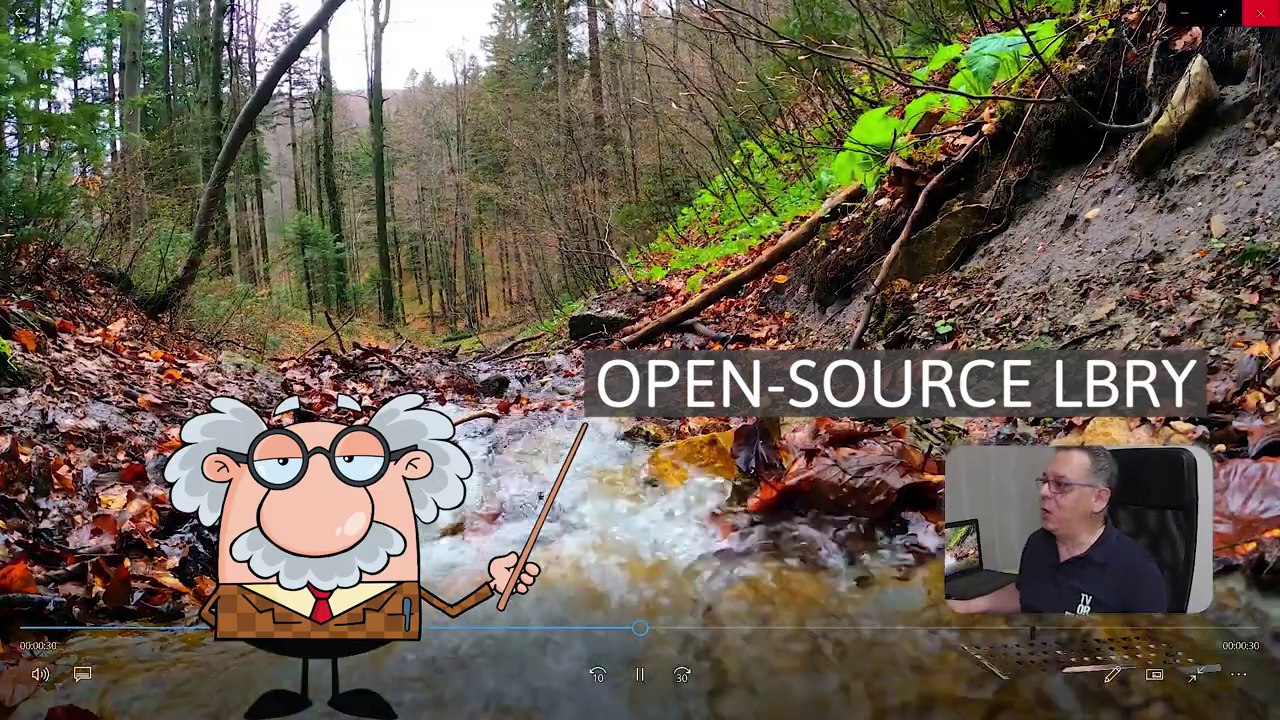
click(1256, 12)
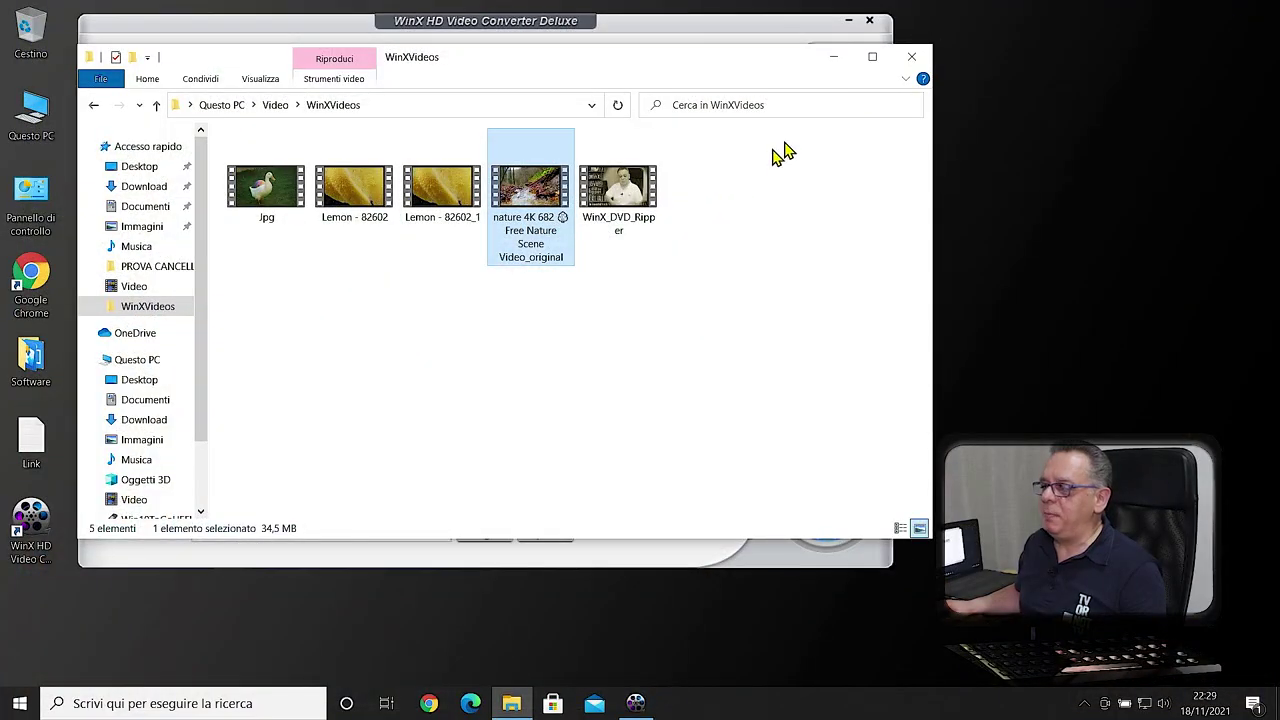
click(913, 56)
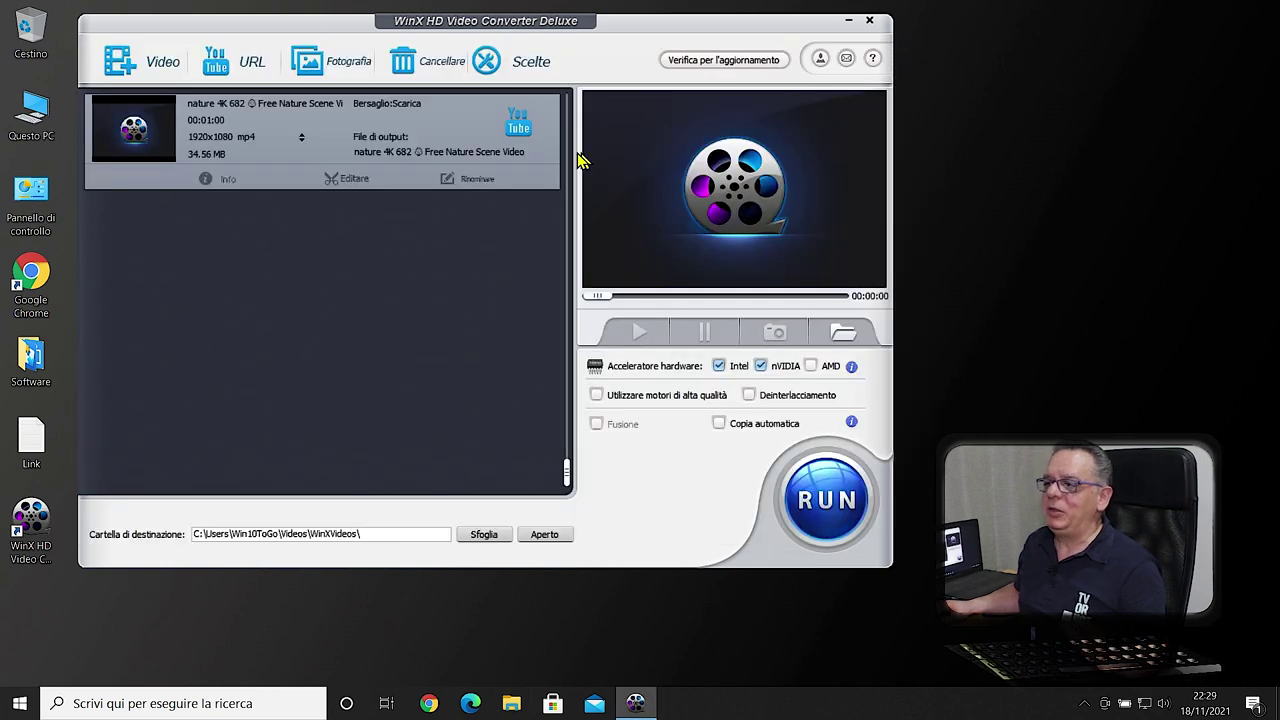
Remove the nature 4K 682 item from the list and add the Jpg photo folder from Immagini > Polly with the MP4 video profile.
mouse_move(530, 163)
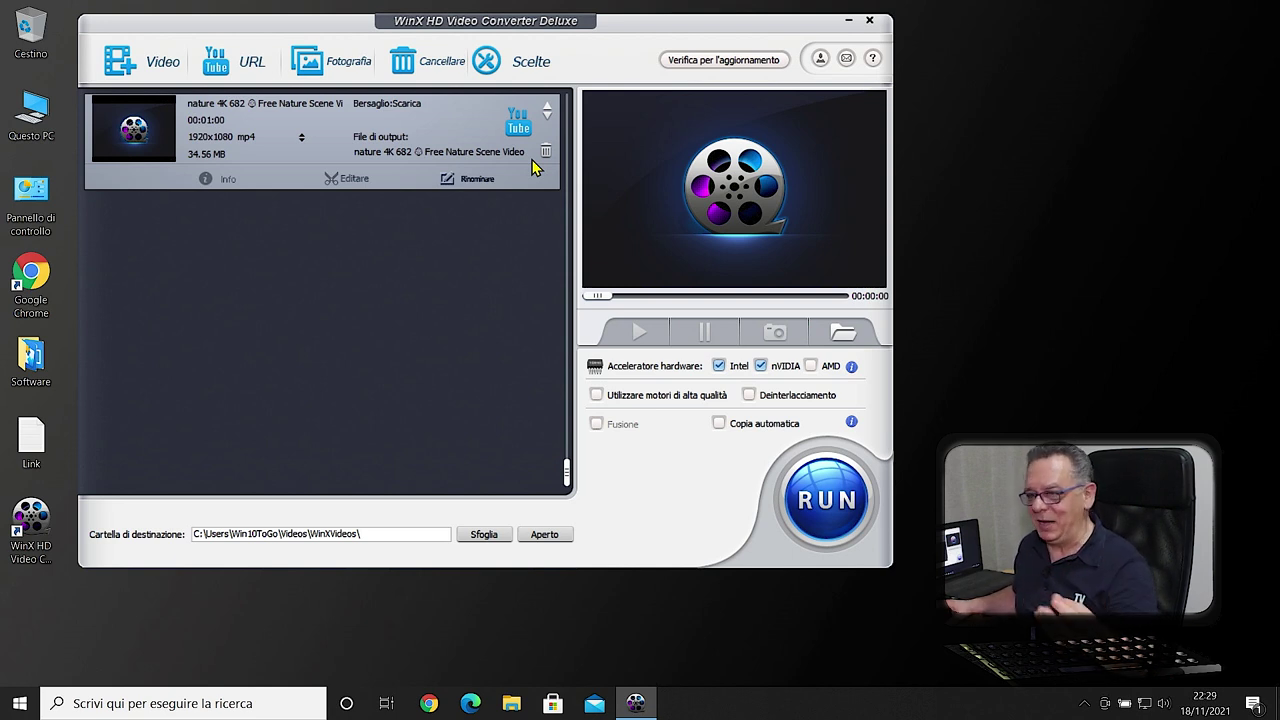
click(547, 154)
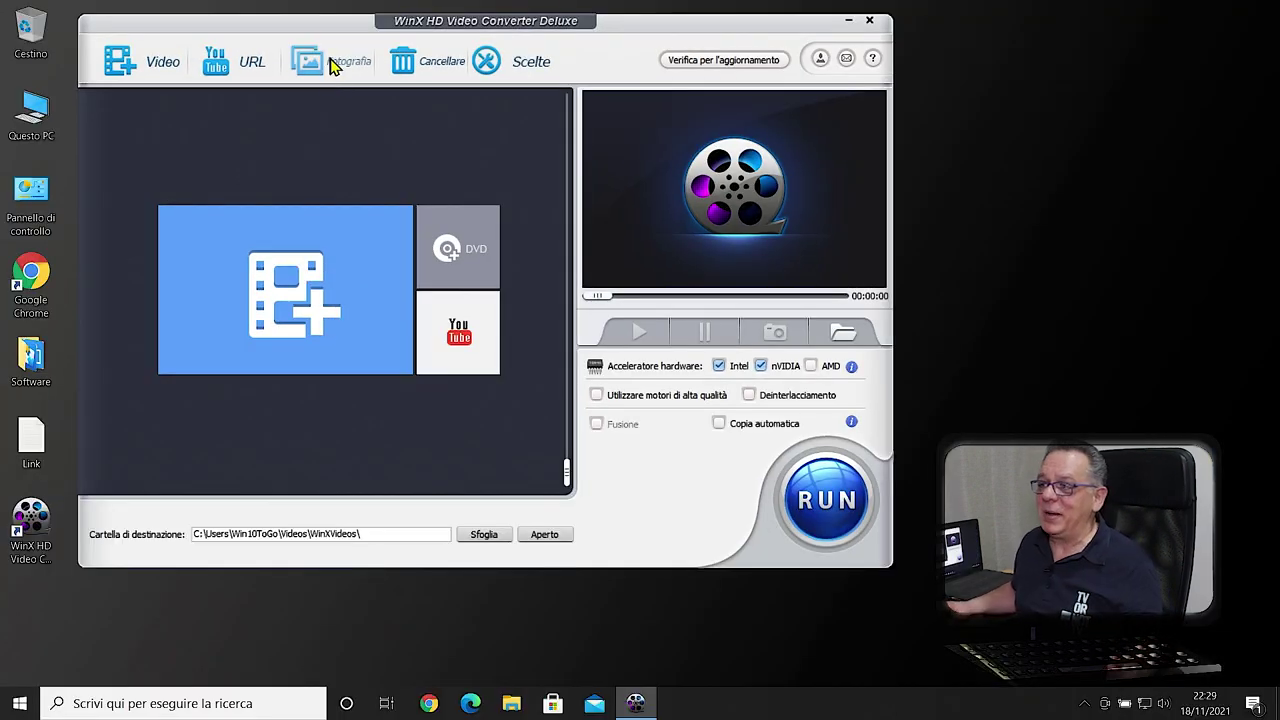
click(335, 65)
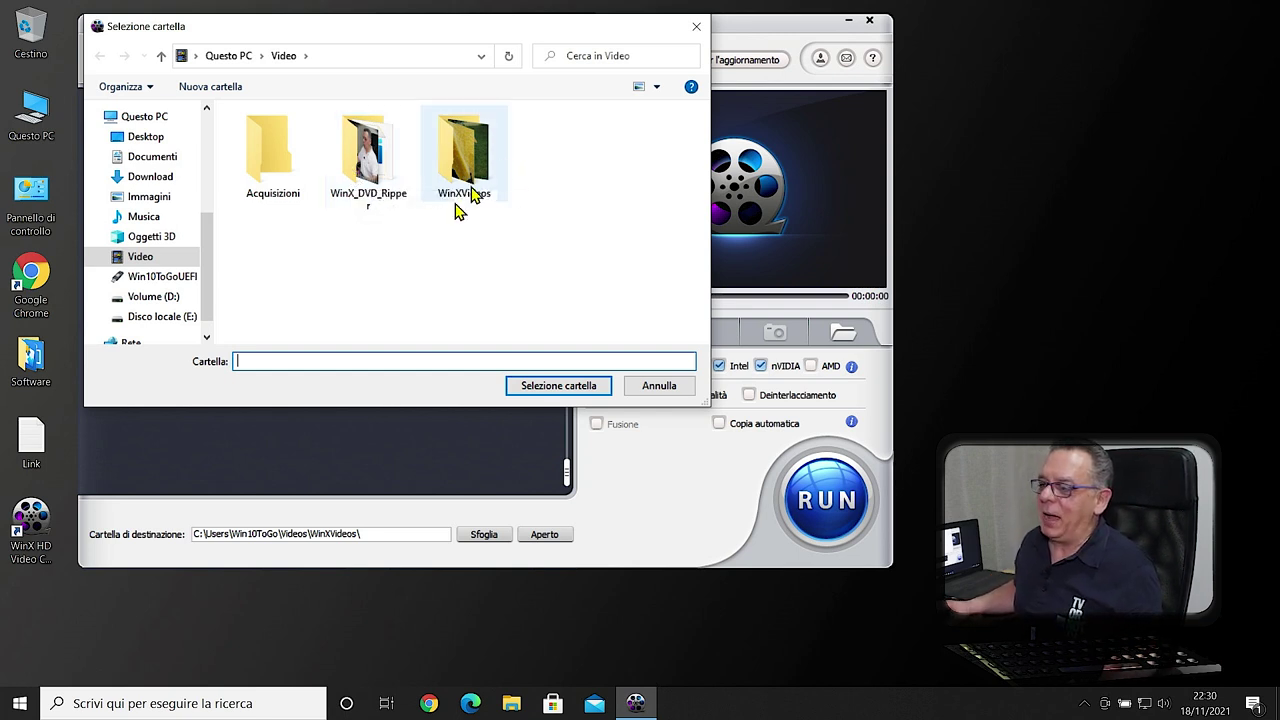
click(142, 200)
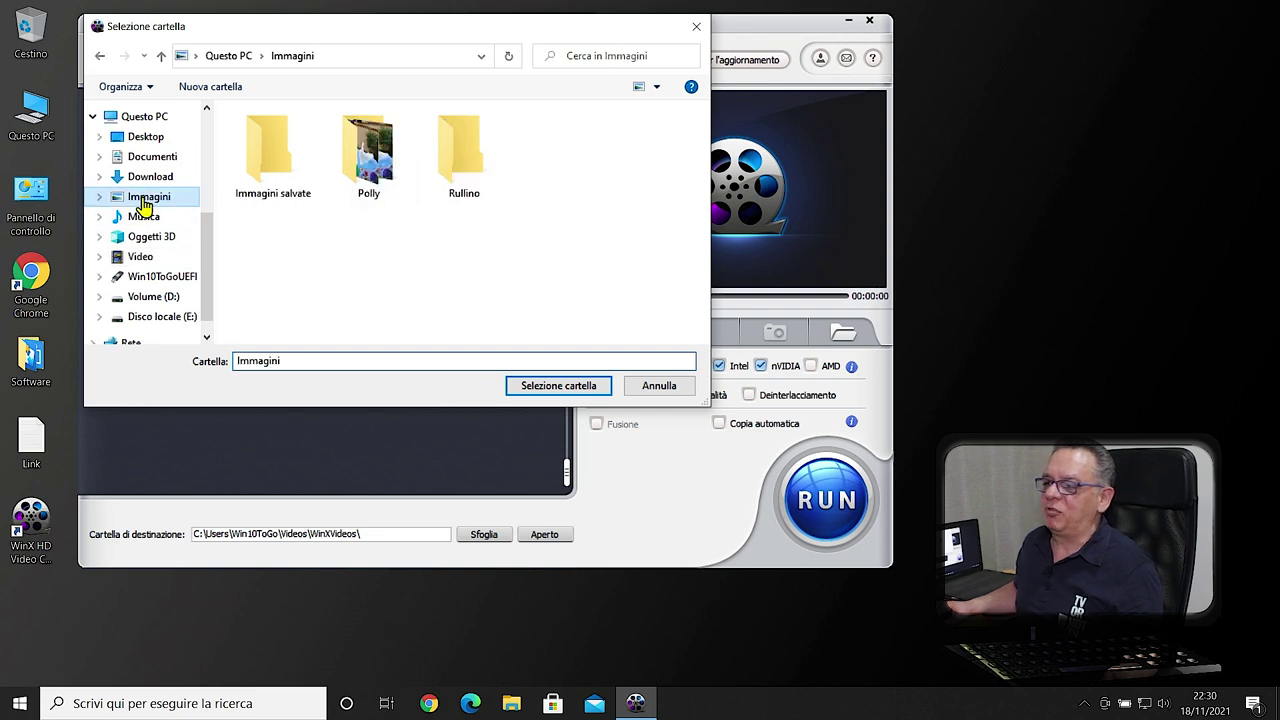
double_click(370, 150)
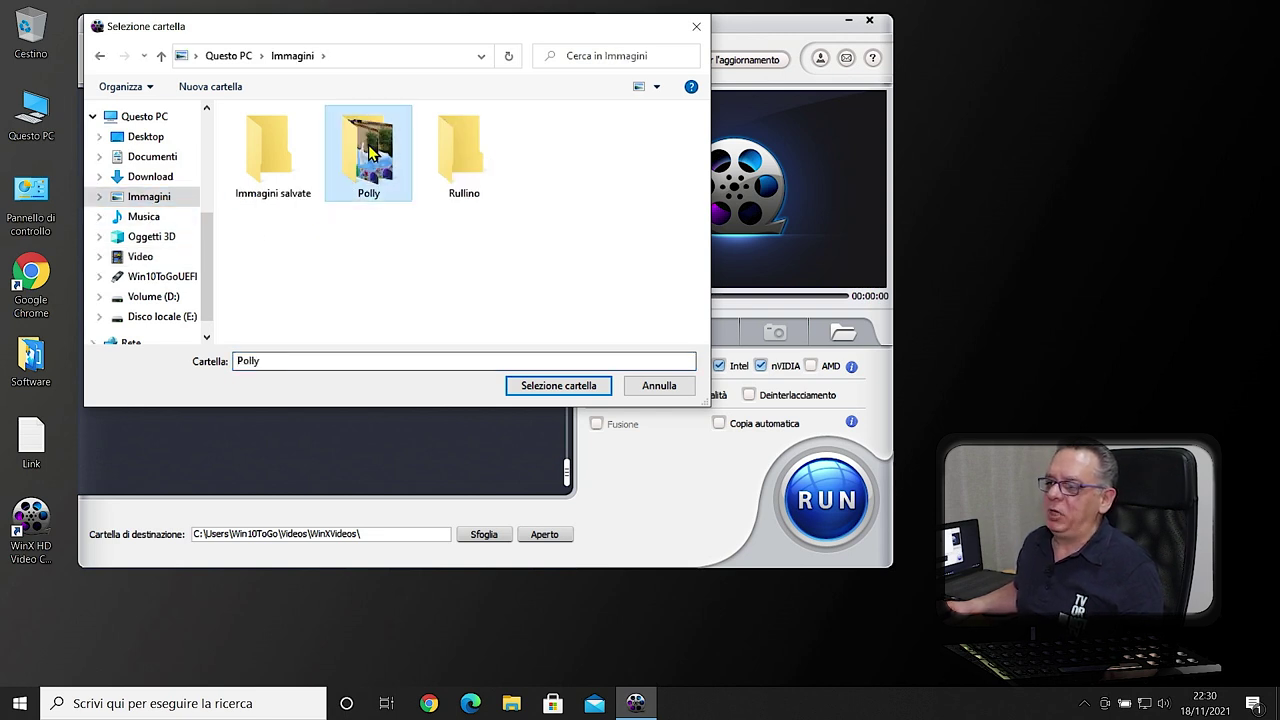
double_click(280, 155)
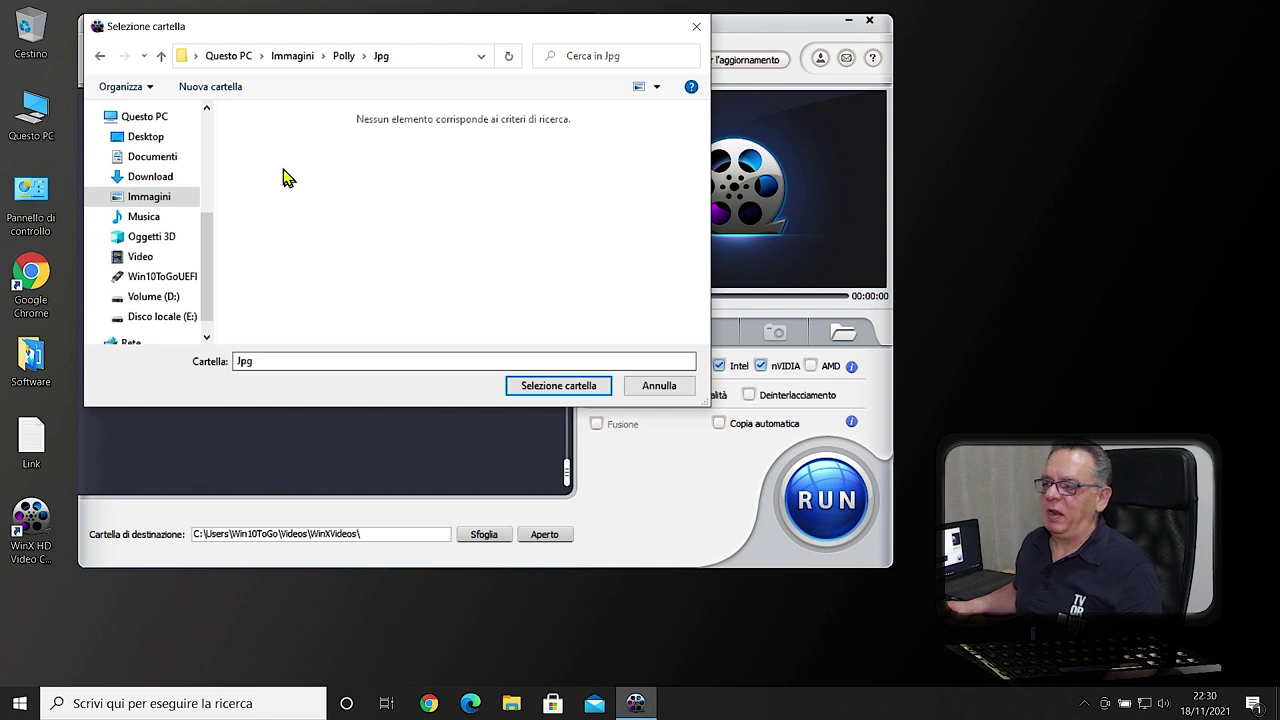
click(100, 56)
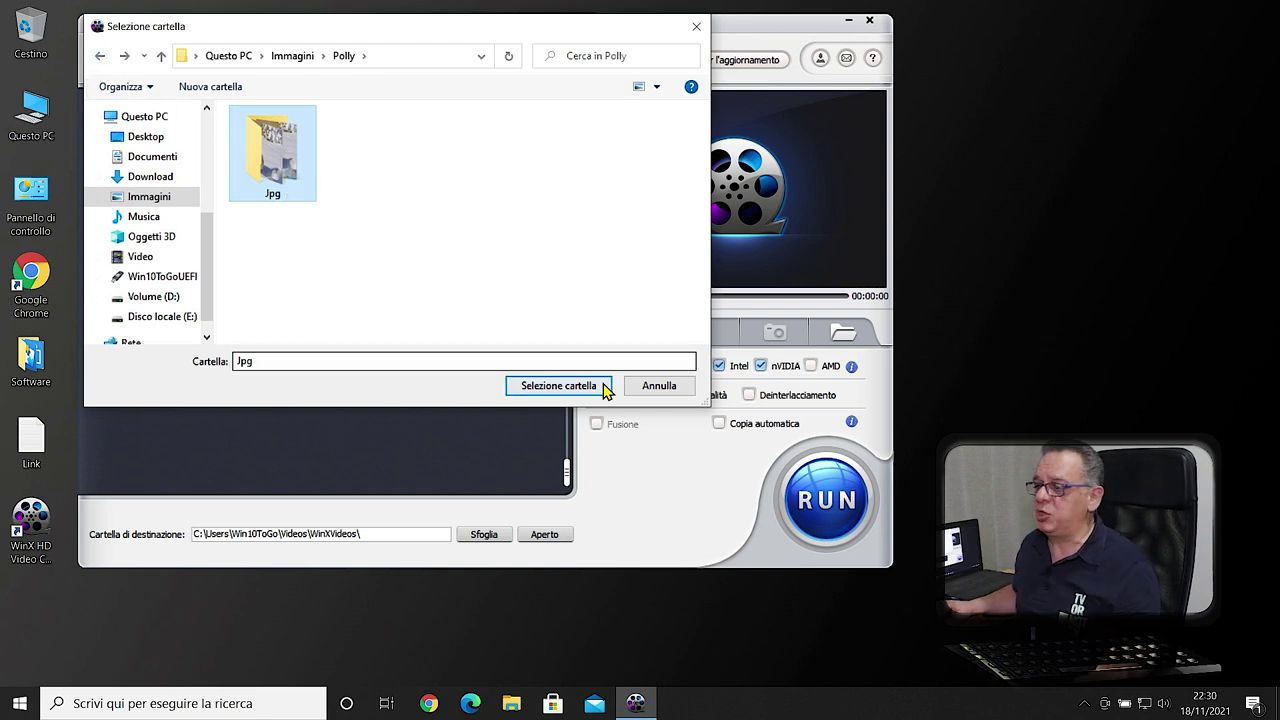
click(560, 387)
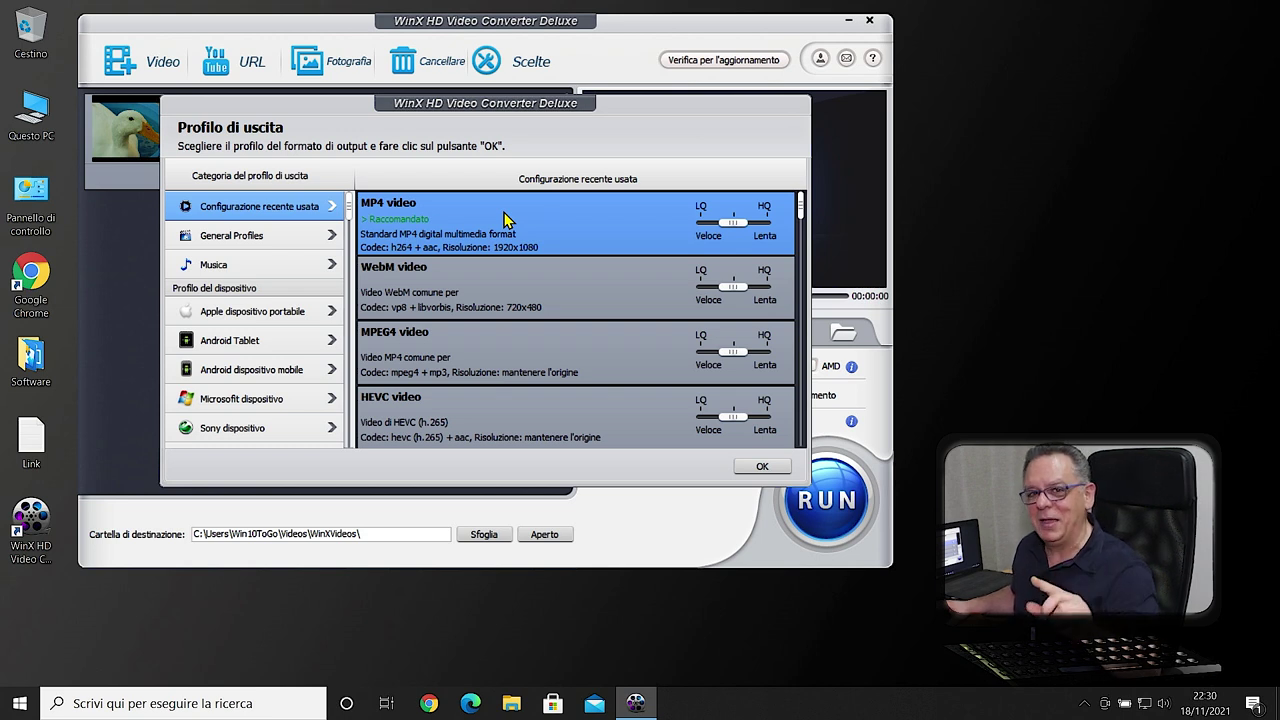
click(766, 470)
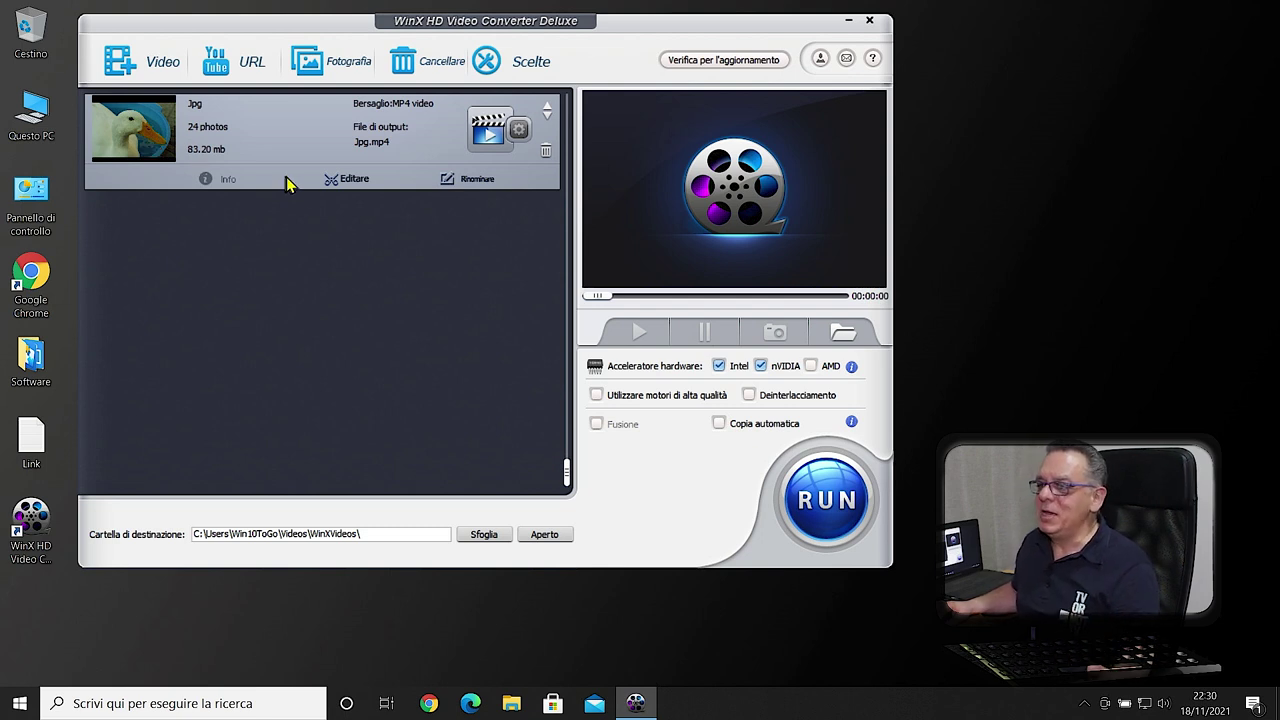
Open the Jpg photo slideshow for editing and add the New Day MP3 from the Musica folder as its music.
click(345, 182)
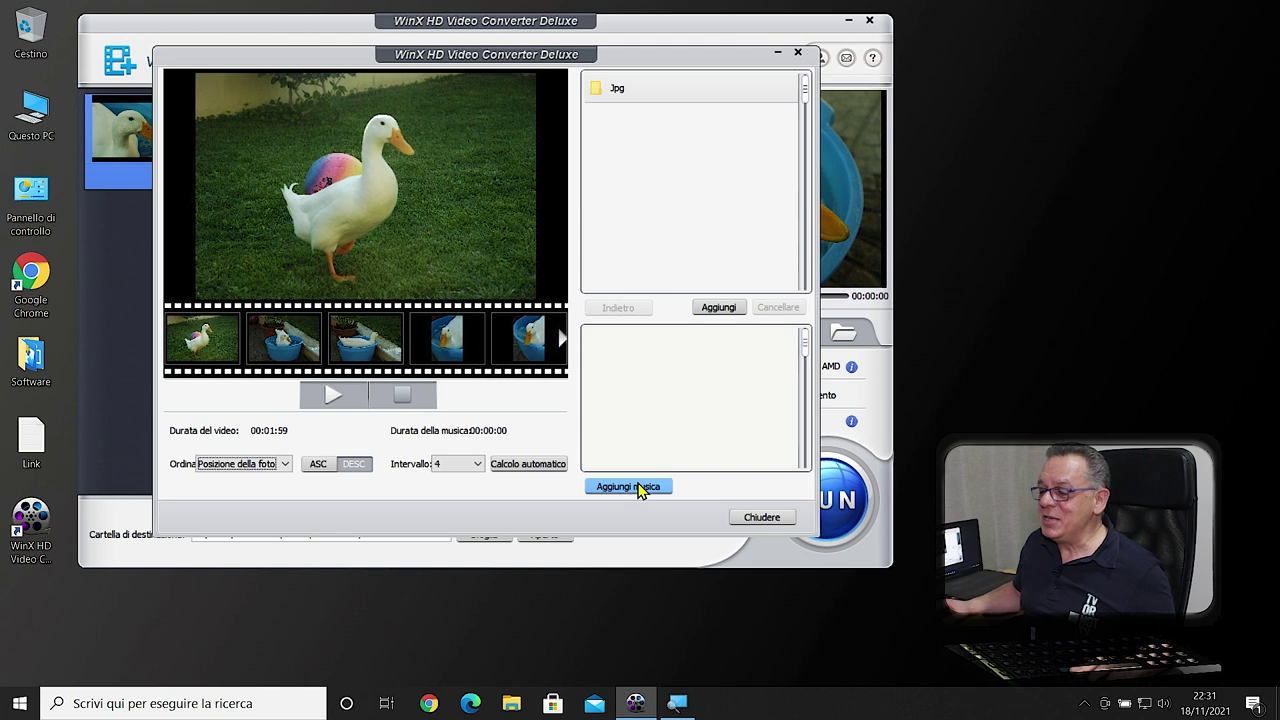
click(629, 487)
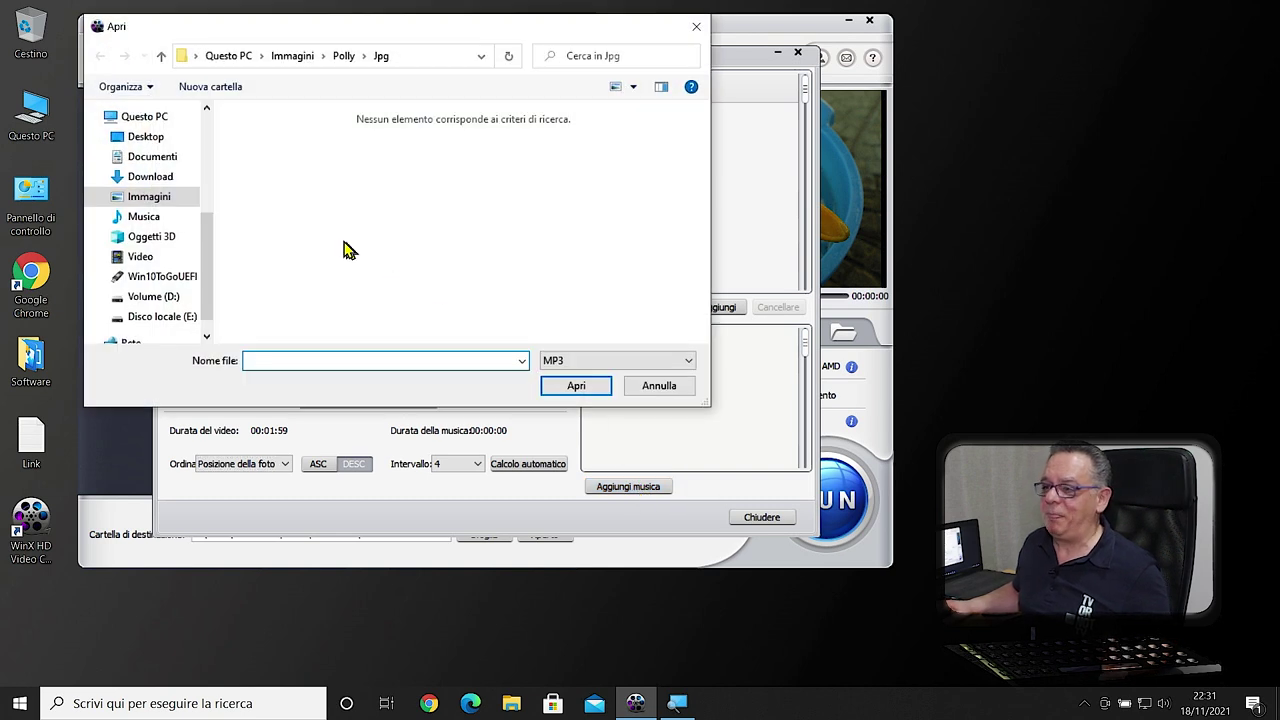
click(157, 220)
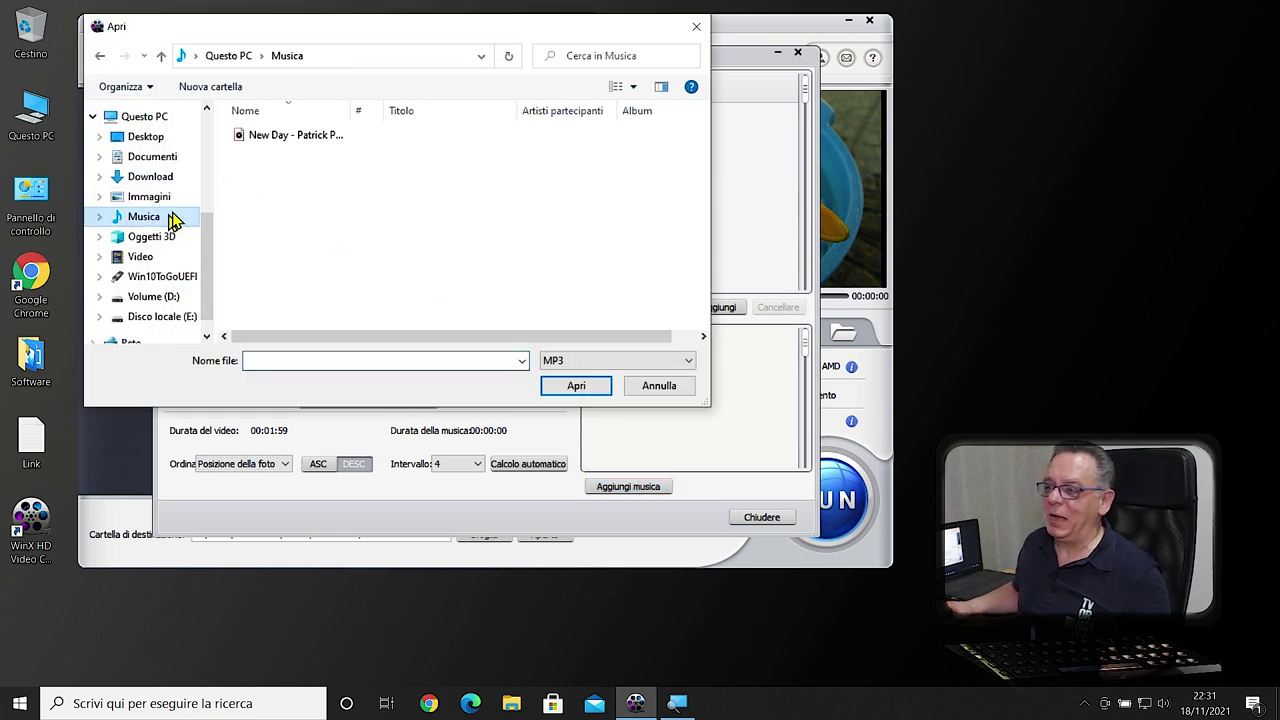
click(274, 141)
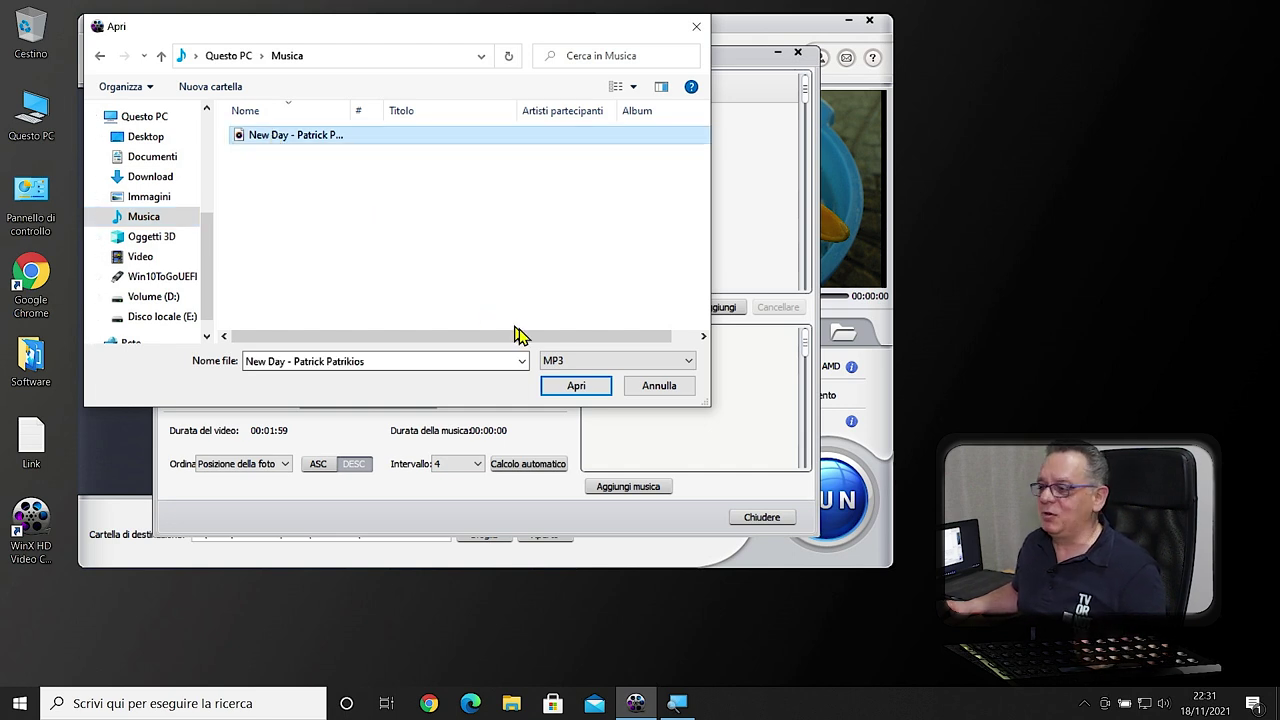
click(577, 387)
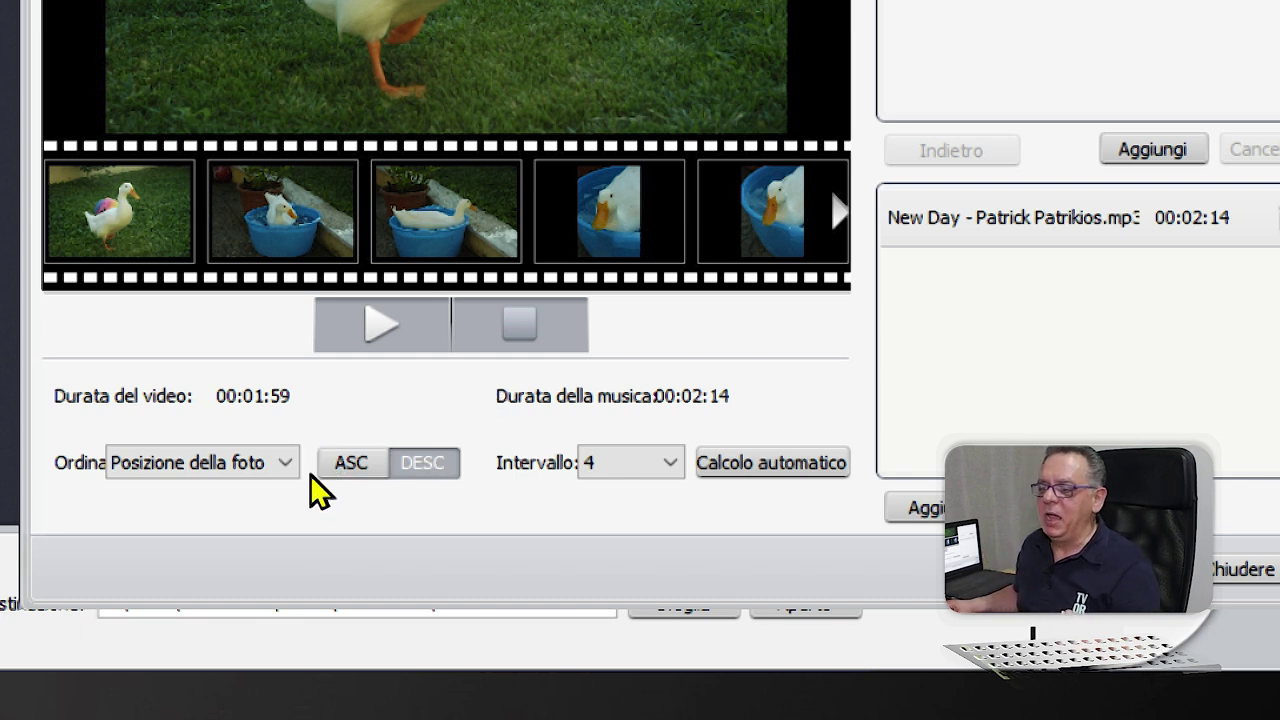
Calculate the photo interval automatically to match the music's duration, keeping the descending photo order, and close the slideshow editor.
click(388, 460)
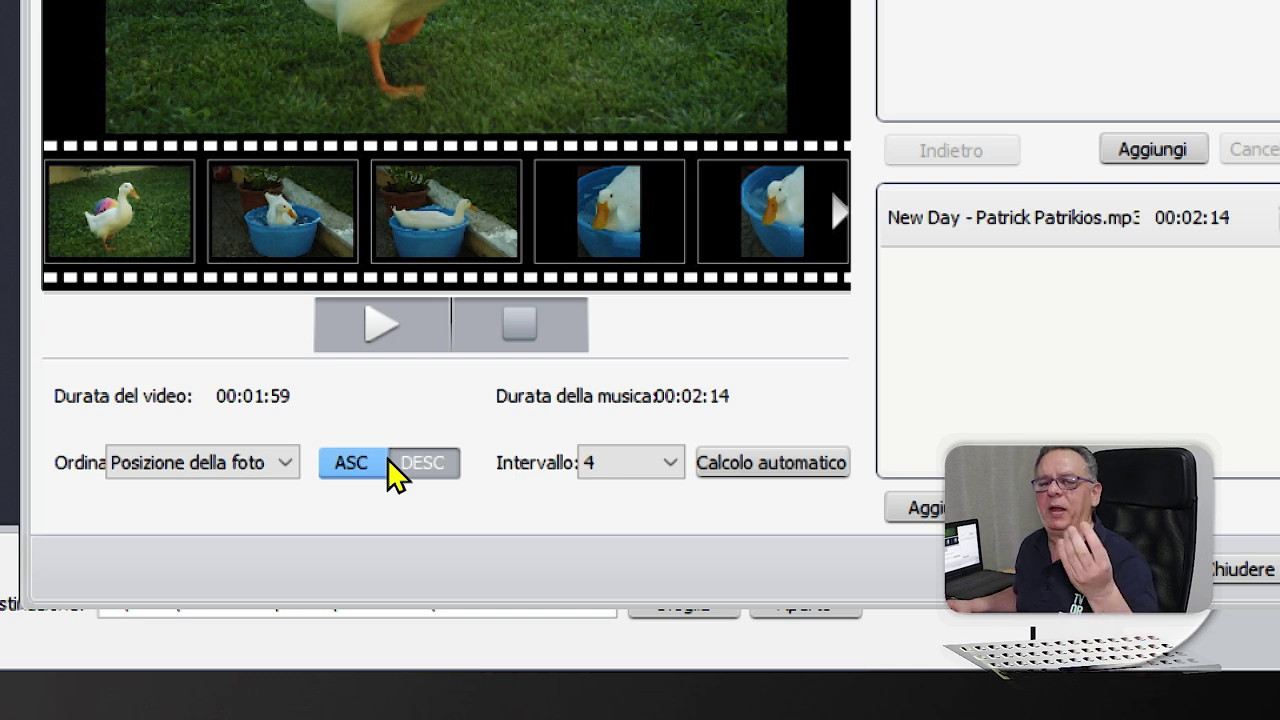
click(391, 459)
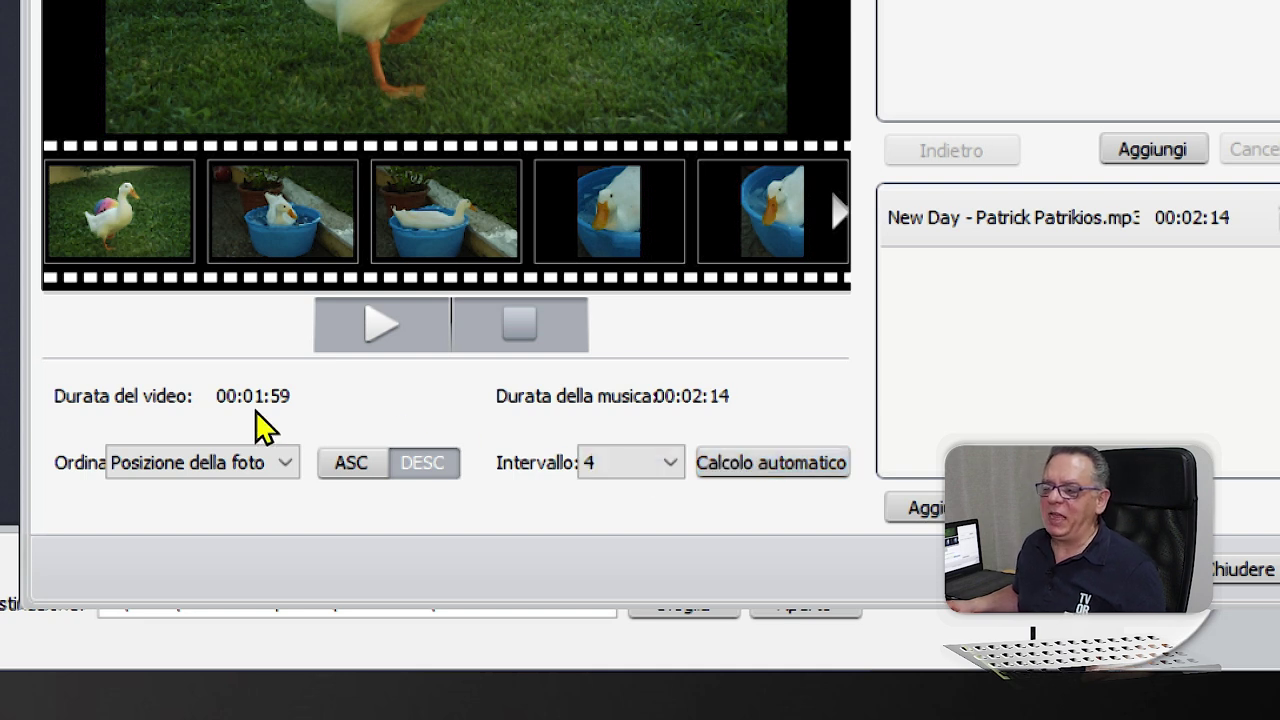
click(761, 462)
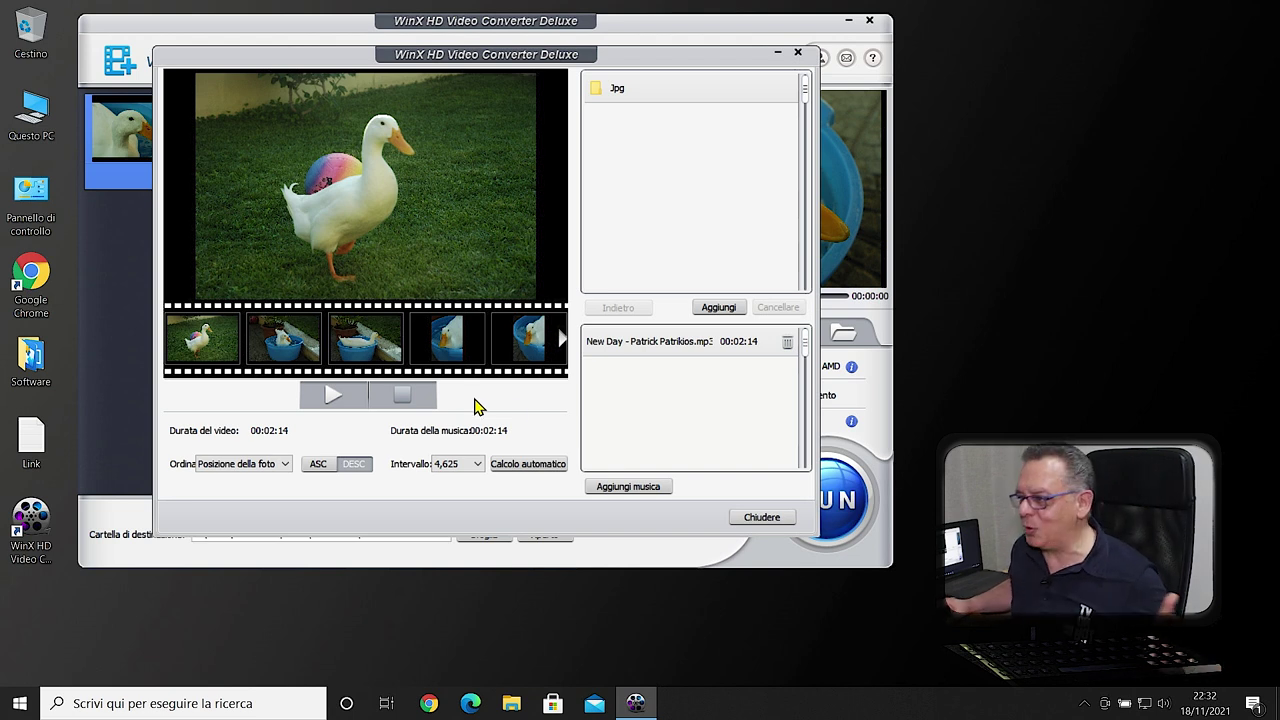
click(762, 518)
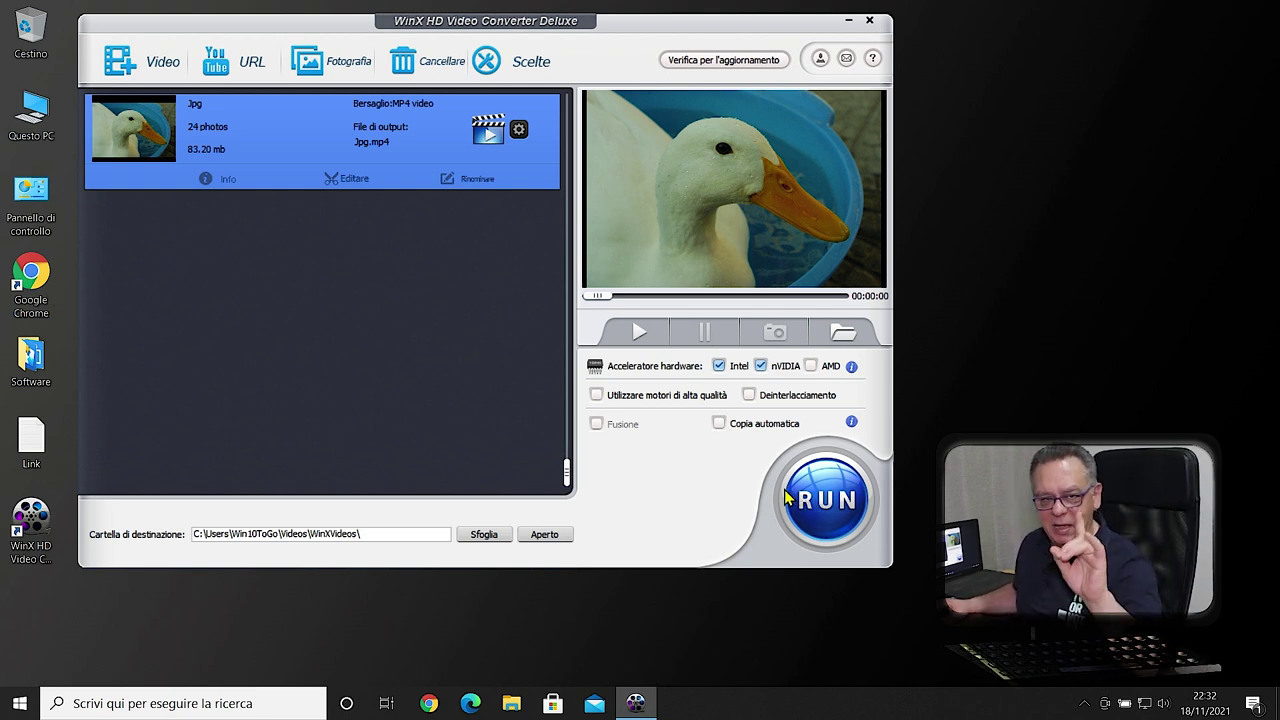
Switch to File Explorer, play the Jpg slideshow video from the WinXVideos folder, and close both windows.
click(512, 705)
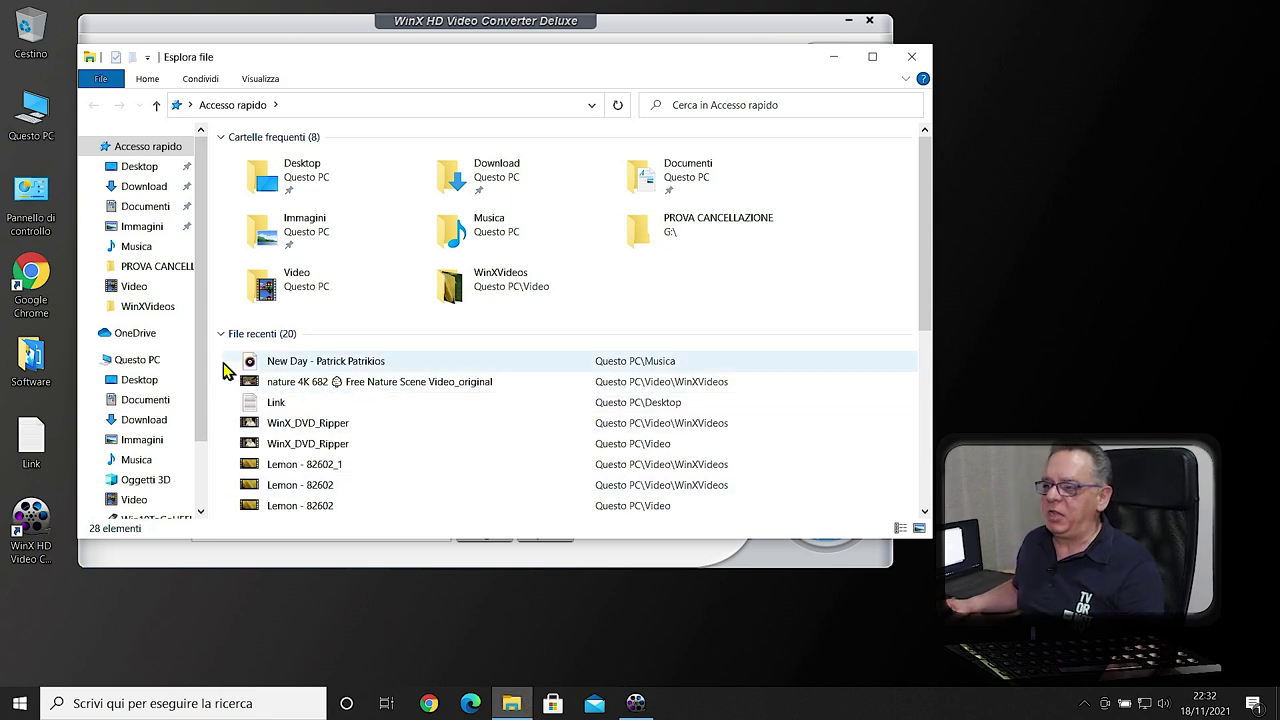
click(160, 308)
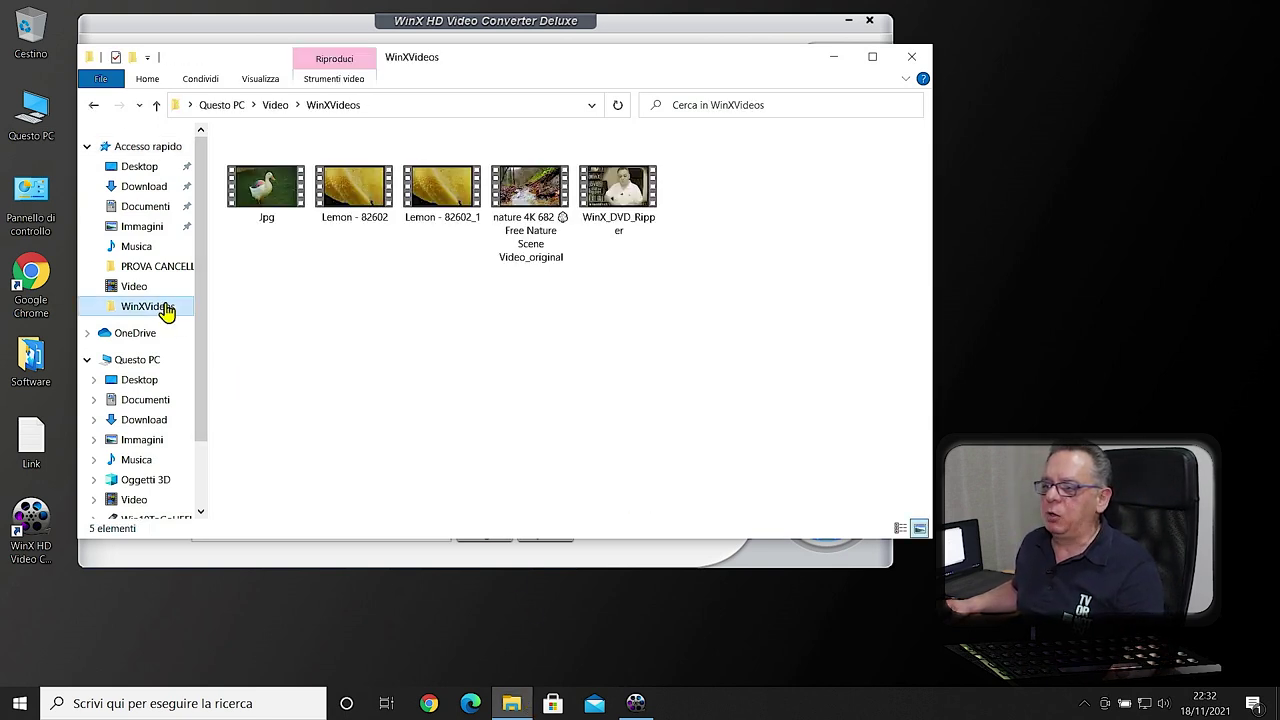
click(265, 197)
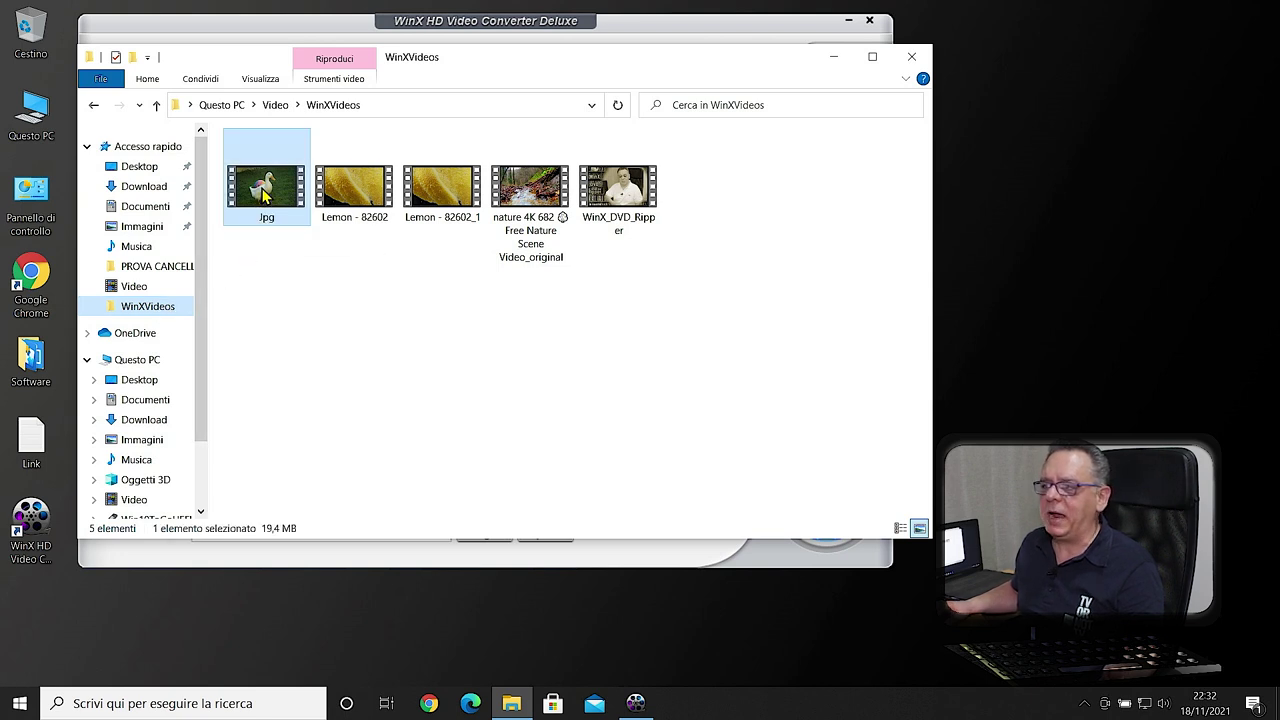
double_click(263, 197)
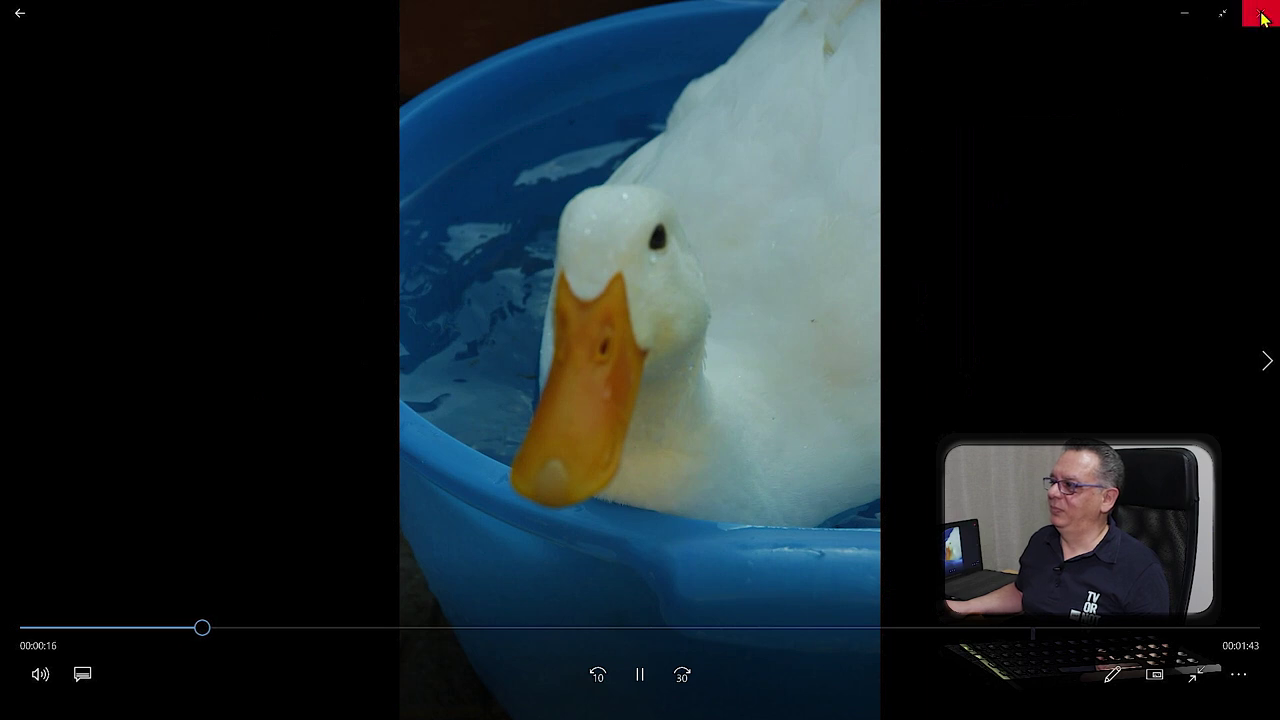
click(1257, 12)
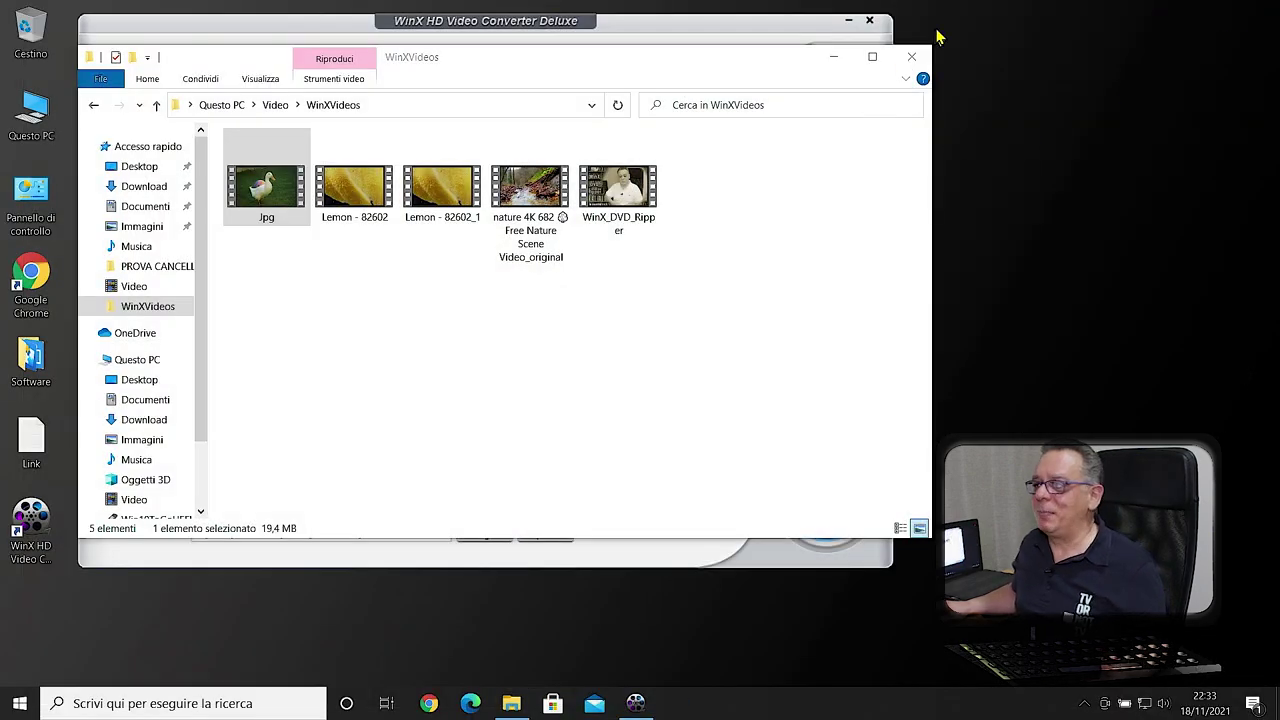
click(918, 58)
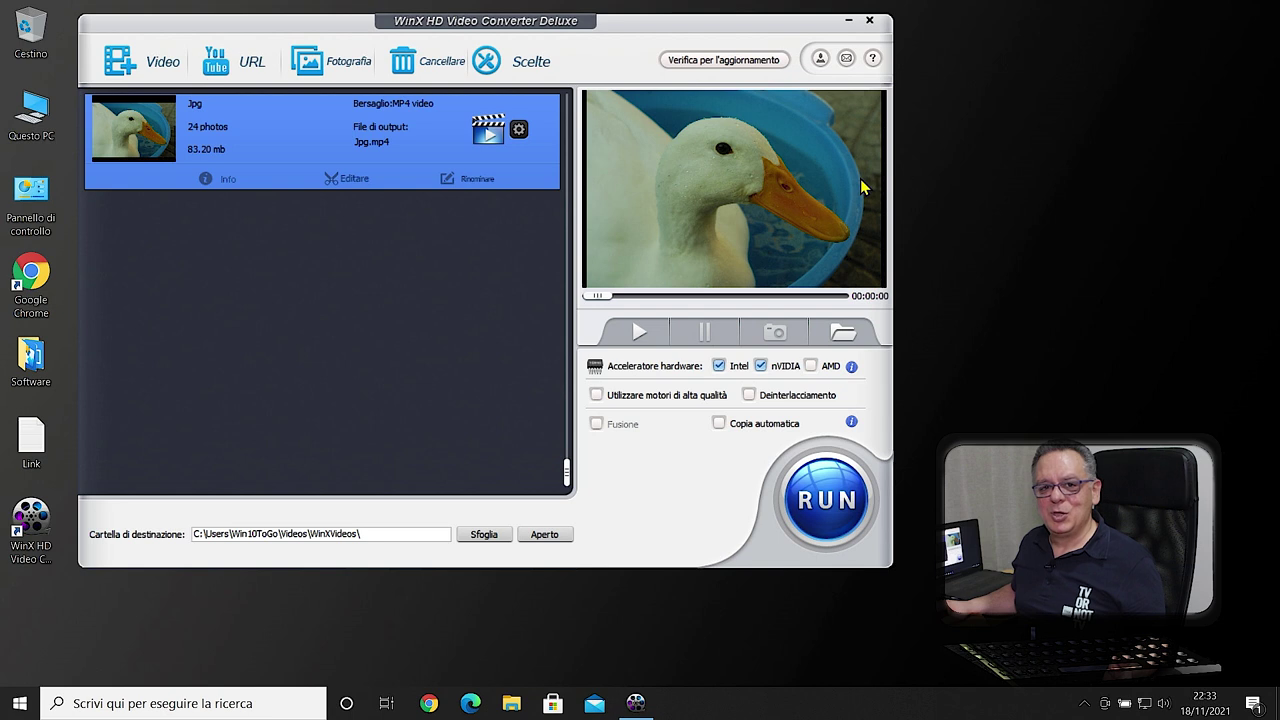